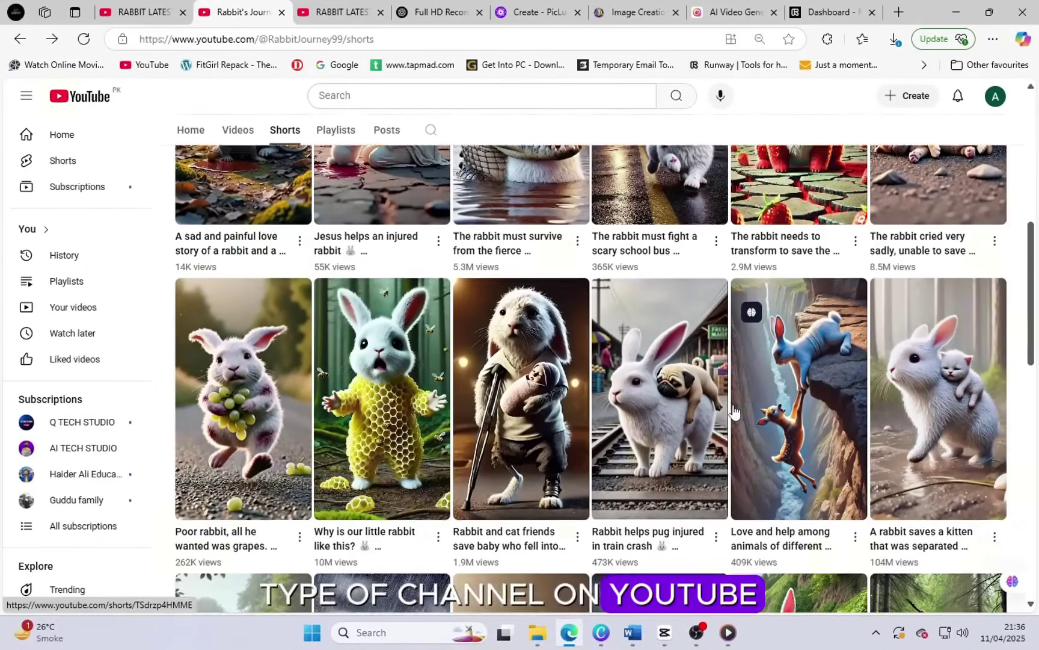
scroll(490, 359, up, 8)
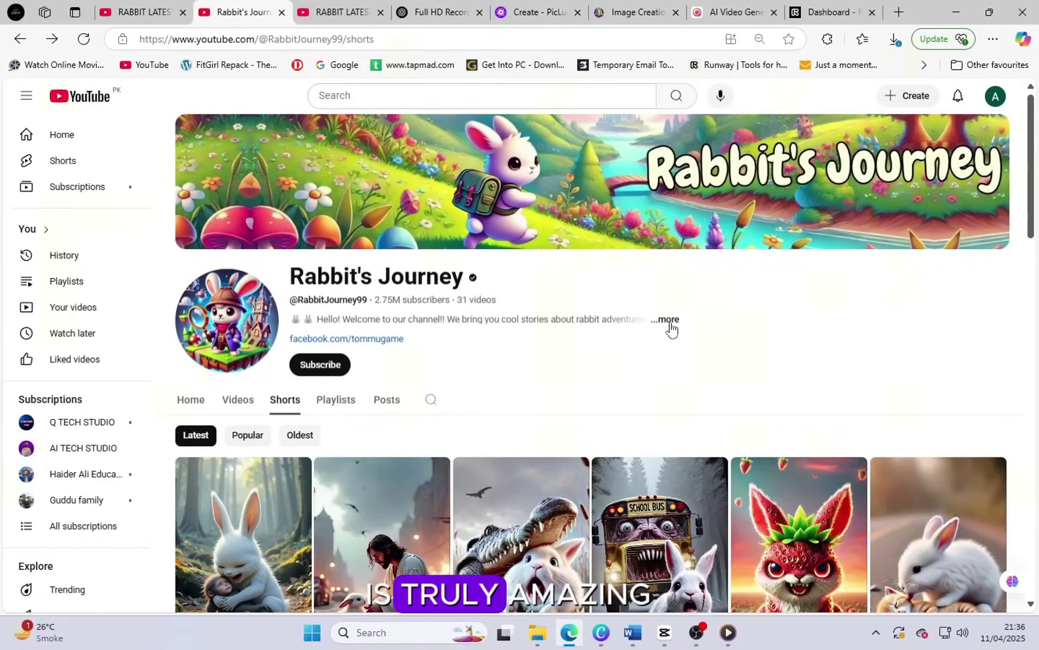
click(669, 320)
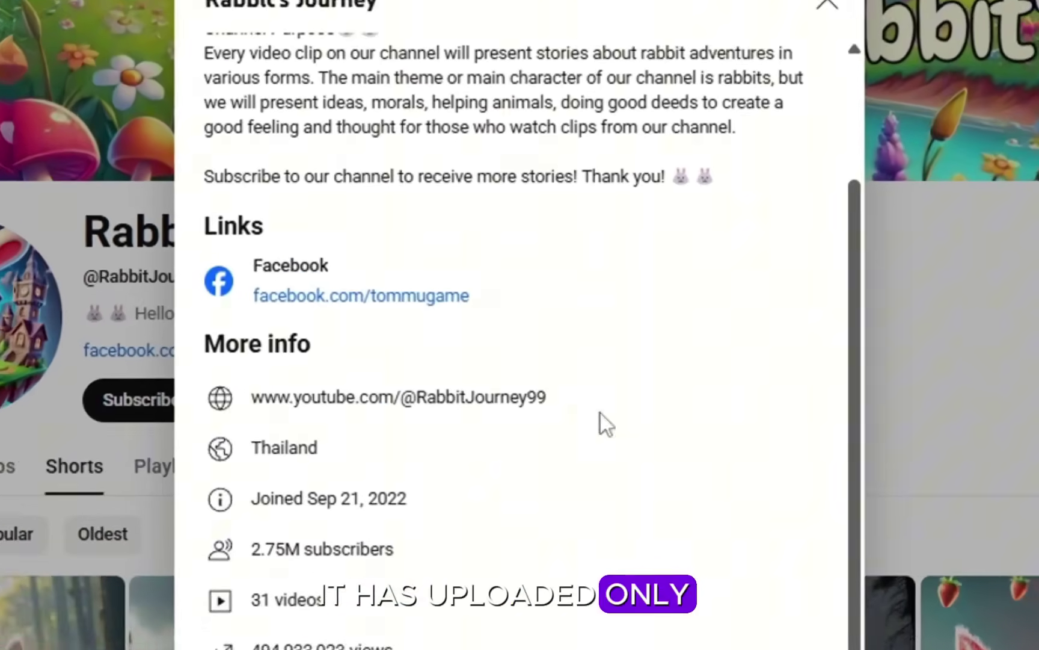
click(830, 3)
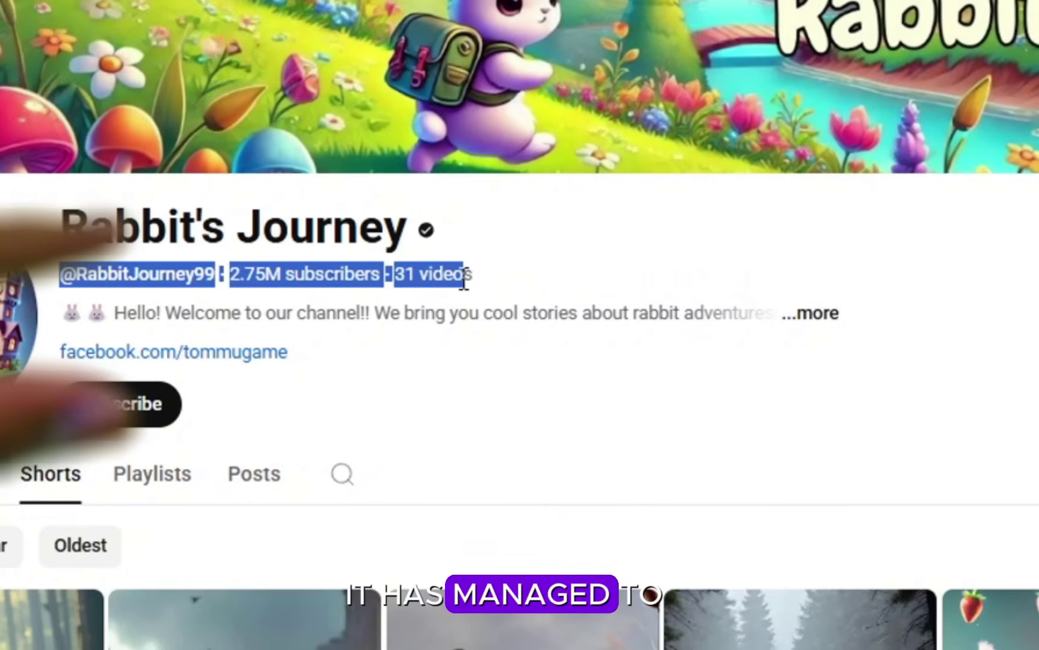
click(926, 290)
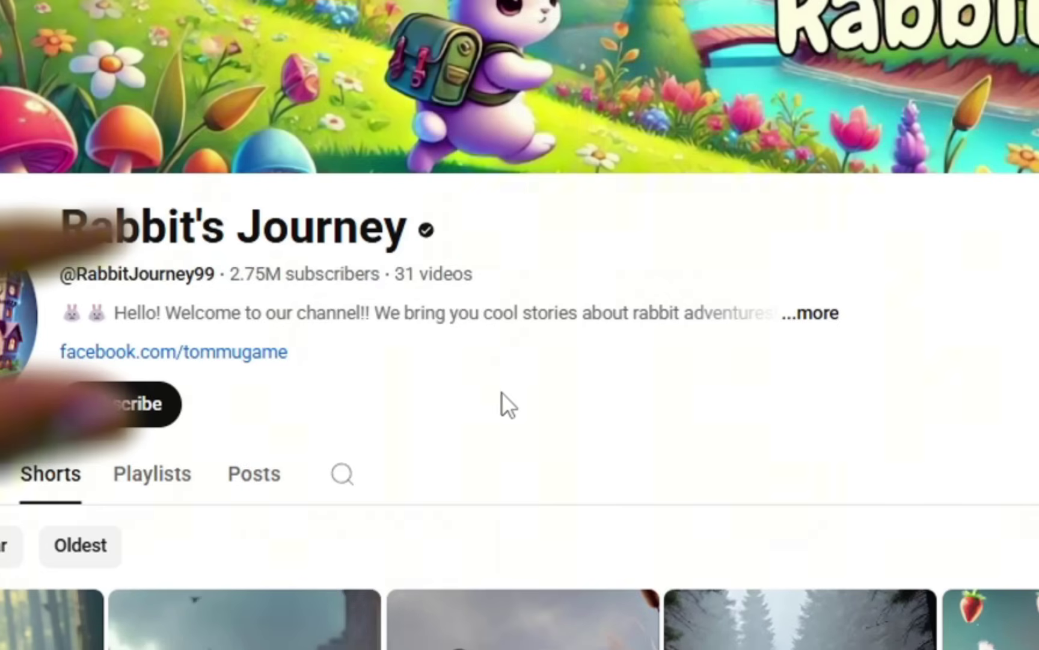
click(816, 324)
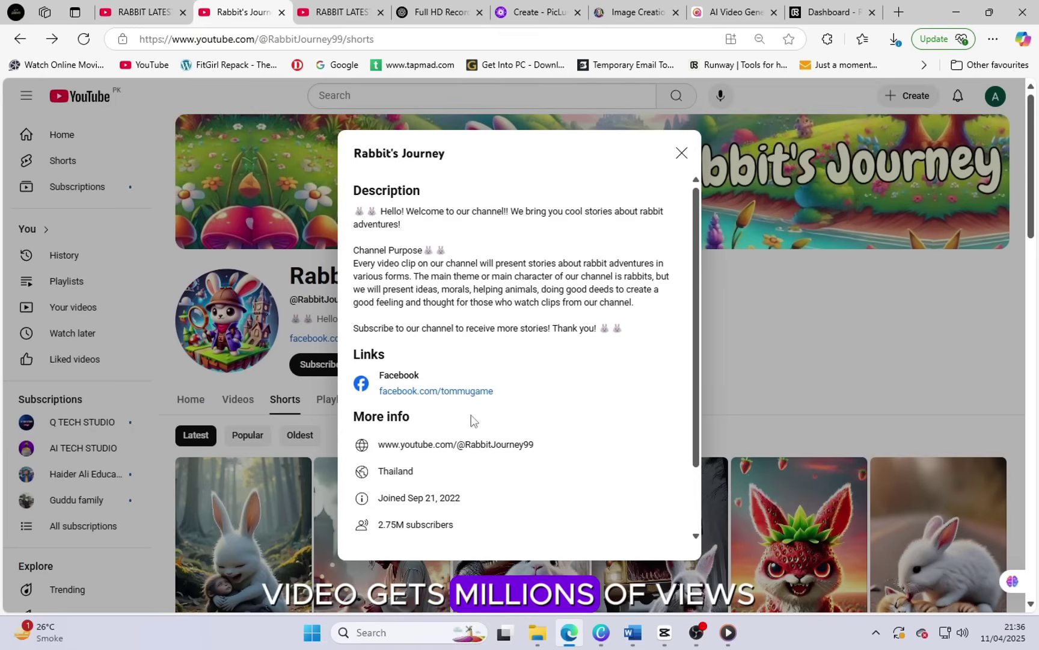
scroll(400, 268, down, 2)
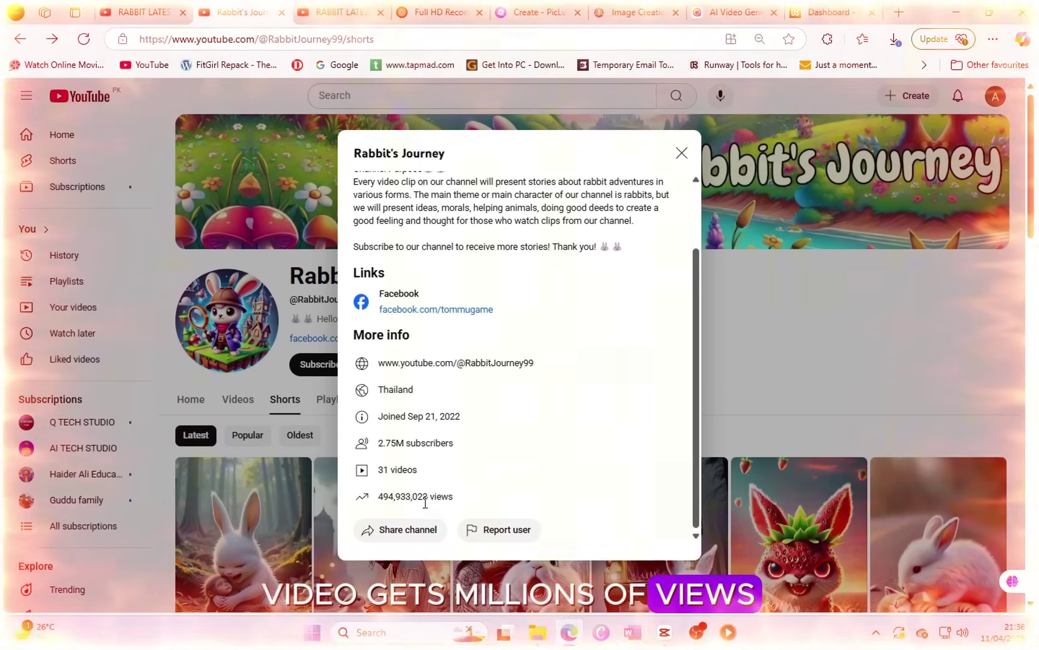
drag(454, 496, 376, 361)
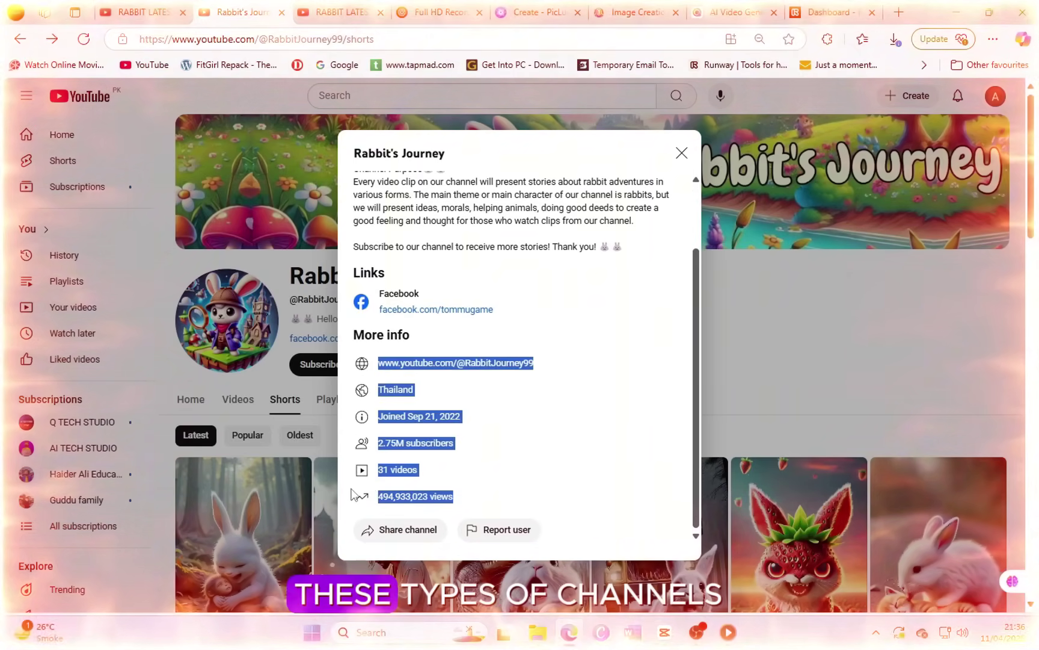
click(526, 429)
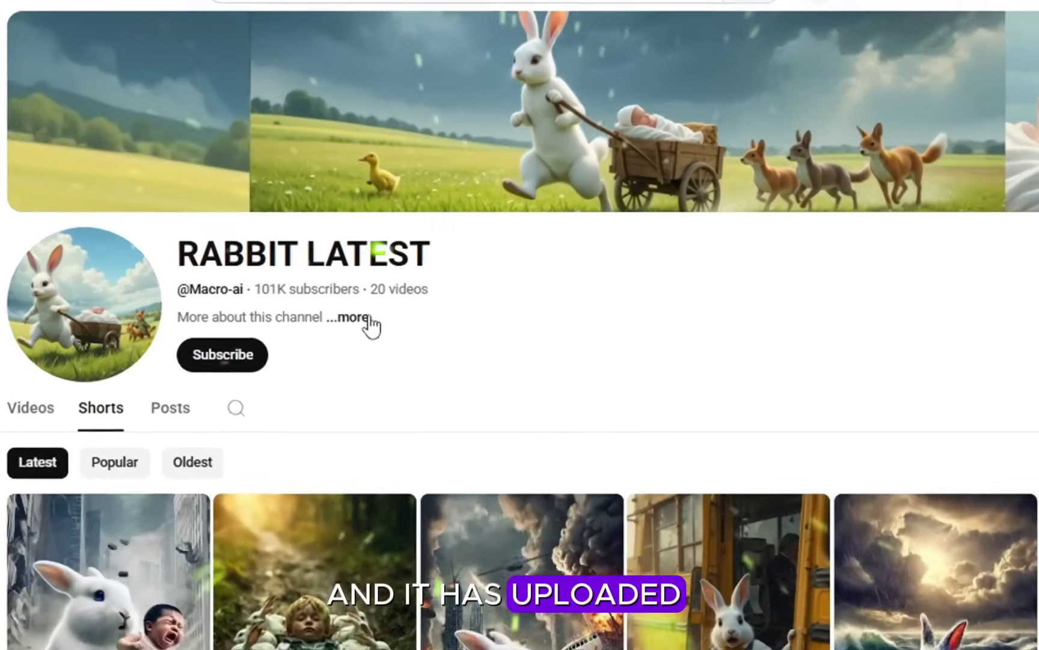
Check the RABBIT LATEST channel's About details, then close them.
click(361, 317)
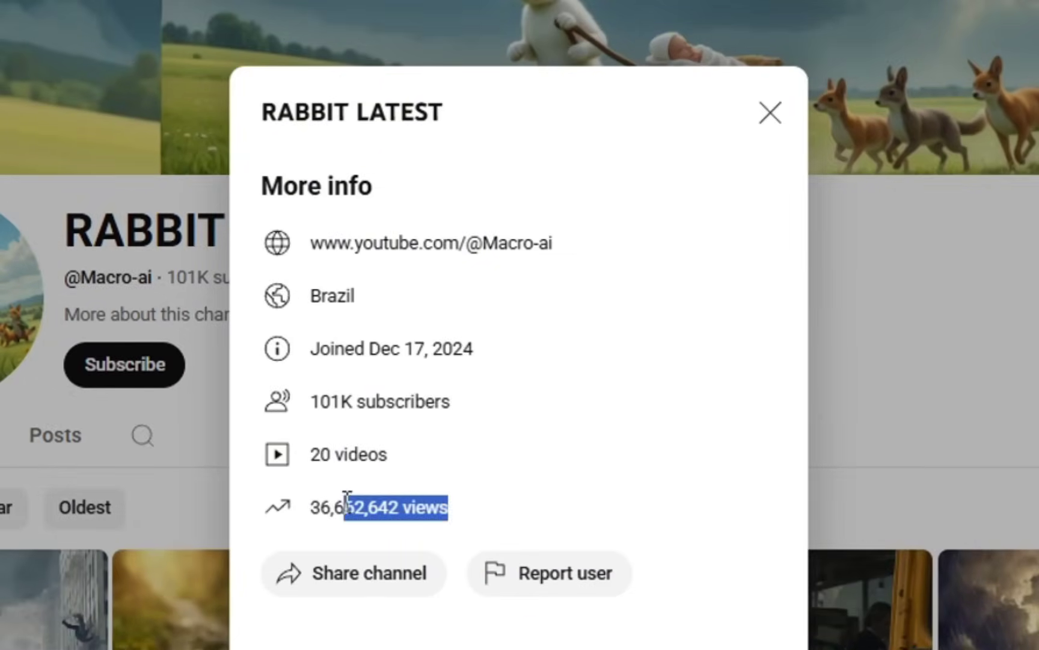
drag(347, 499, 310, 240)
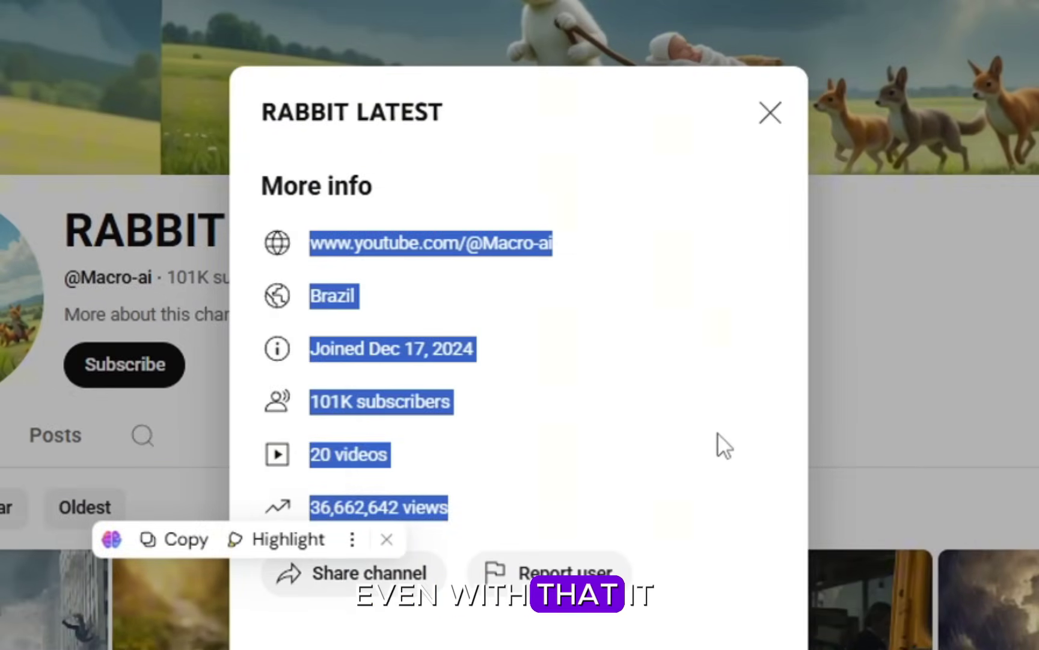
click(717, 433)
click(770, 114)
scroll(833, 480, down, 5)
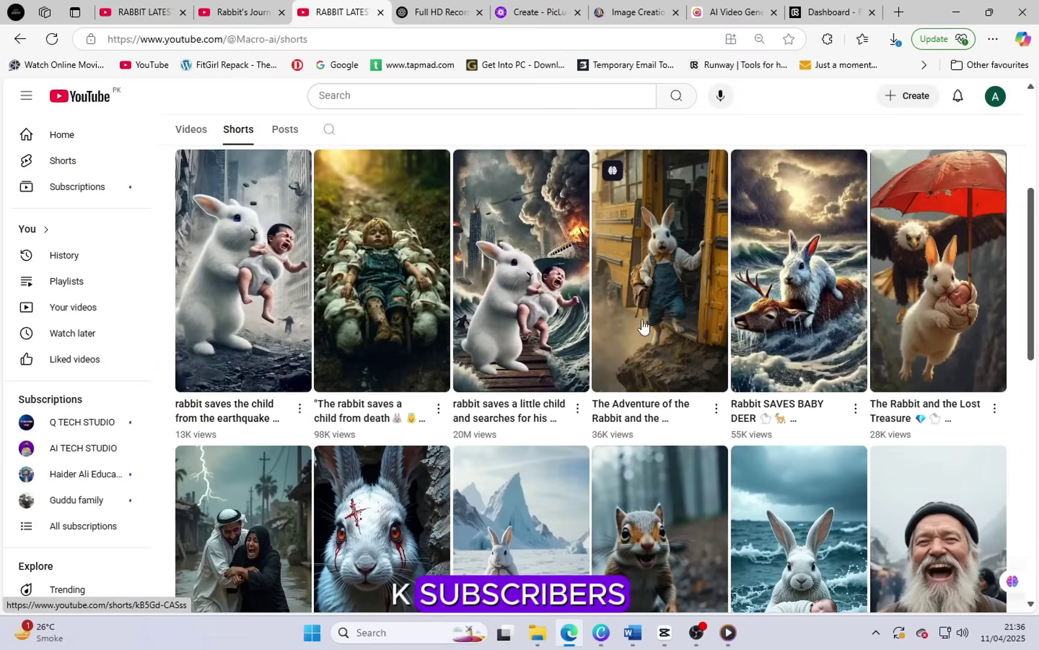
Watch The Adventure of the Rabbit and the earthquake rescue shorts, returning to the grid each time.
click(716, 388)
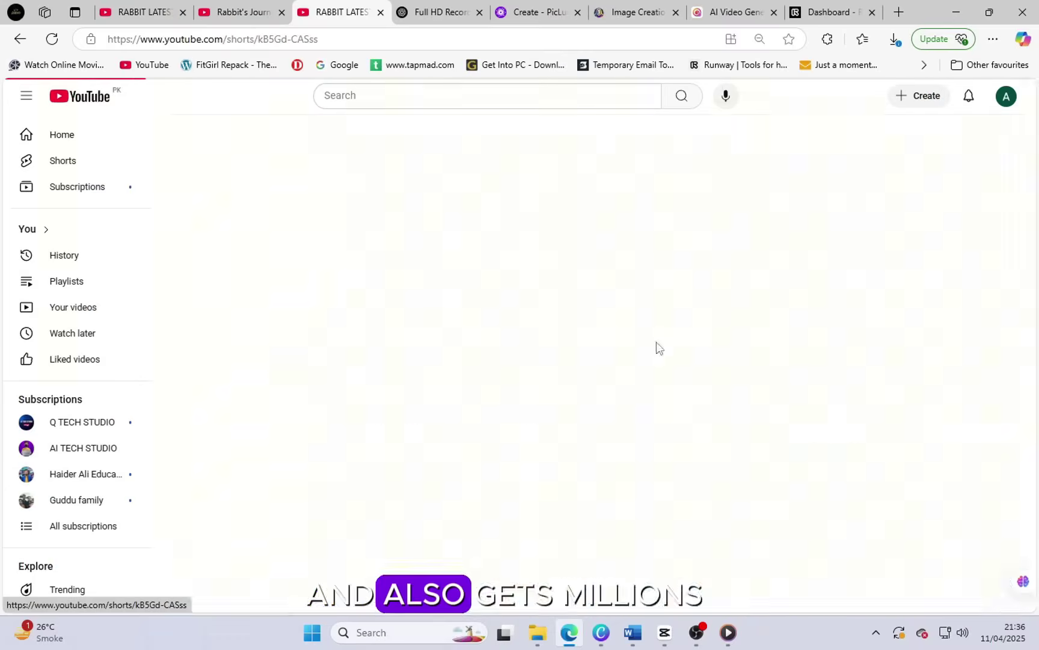
scroll(585, 427, down, 1)
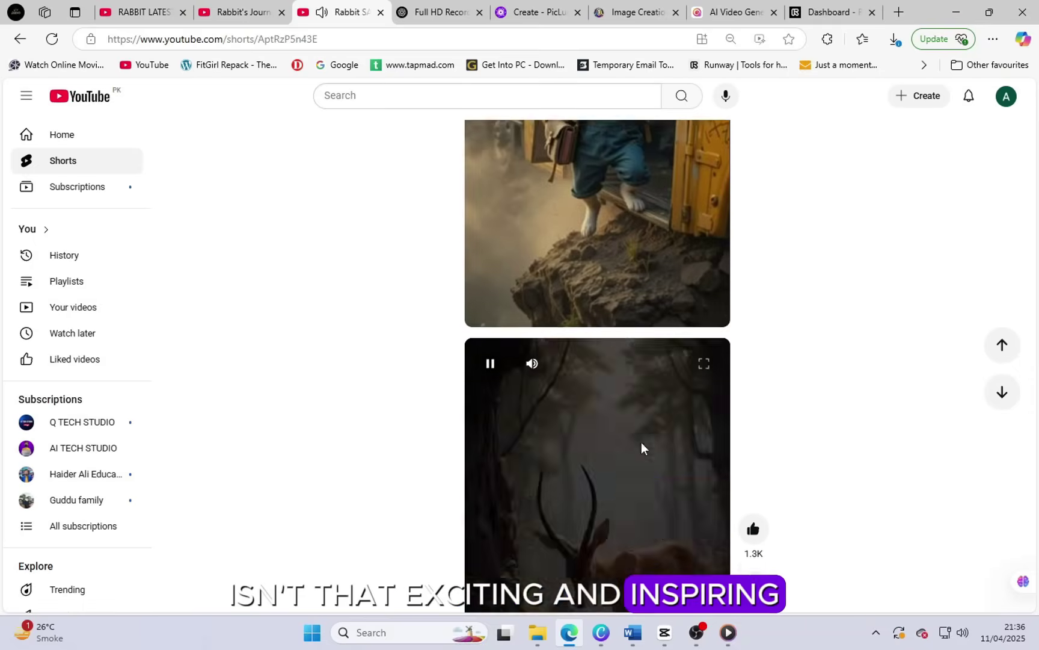
key(alt+Left)
key(alt+Left)
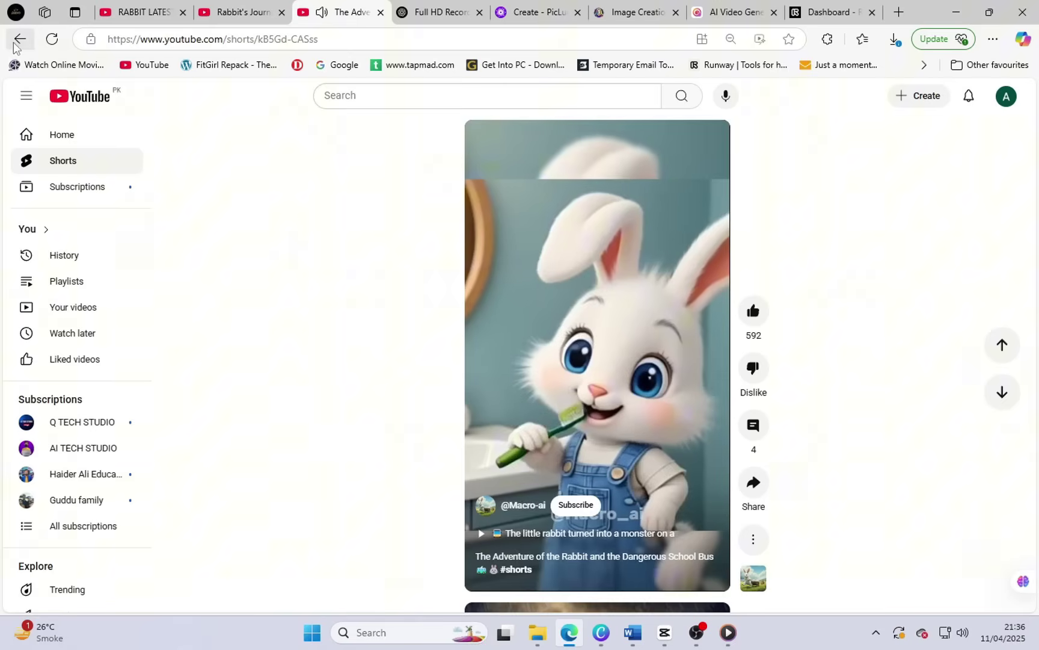
scroll(704, 526, down, 4)
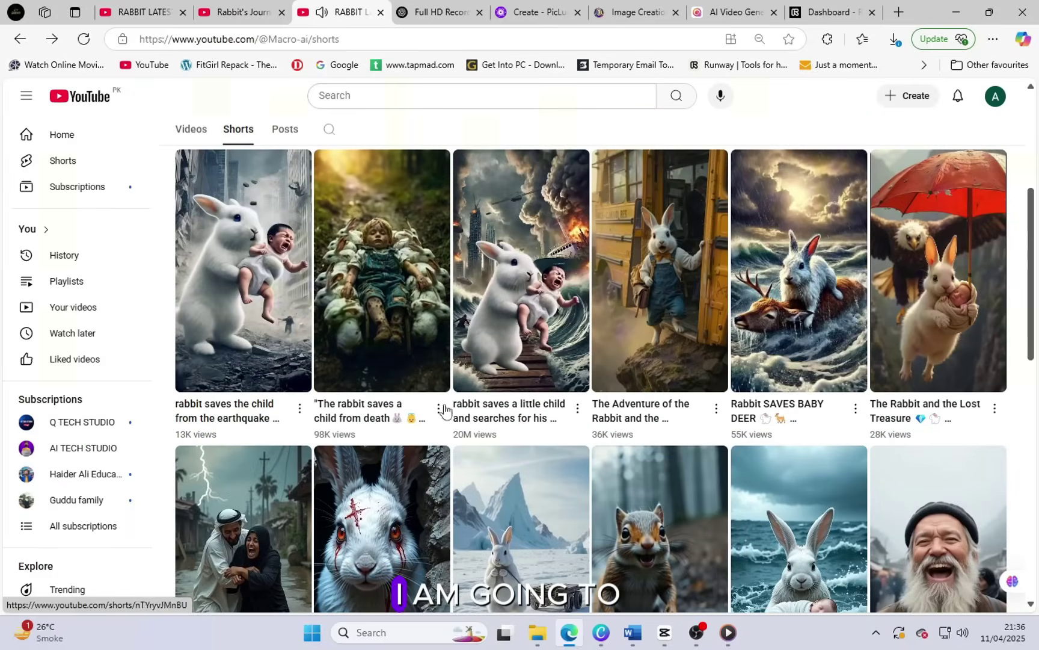
click(253, 283)
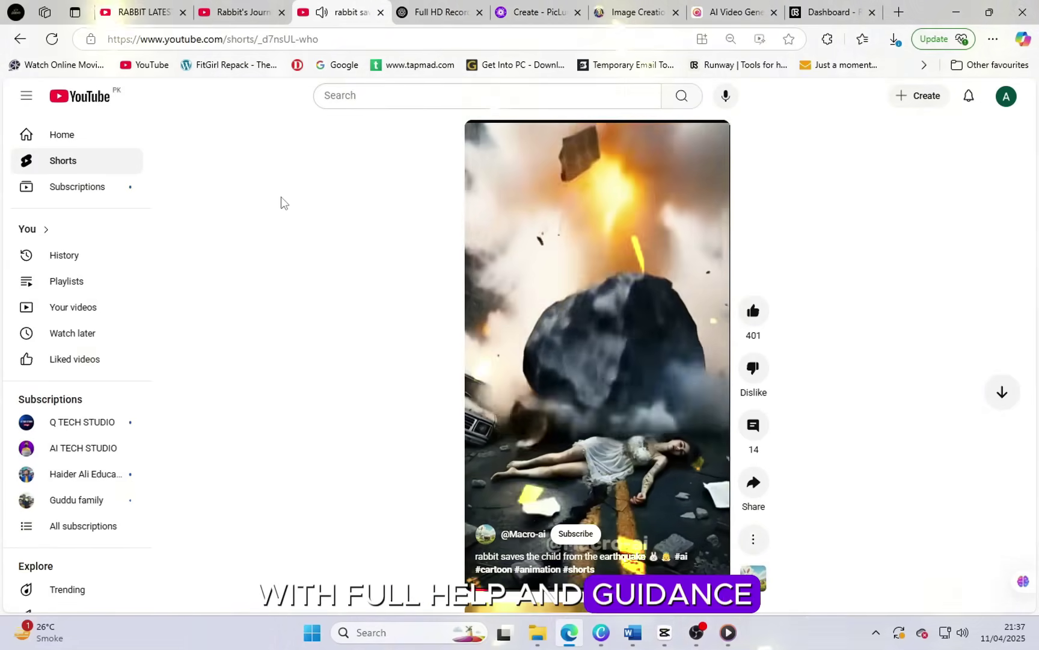
key(alt+Left)
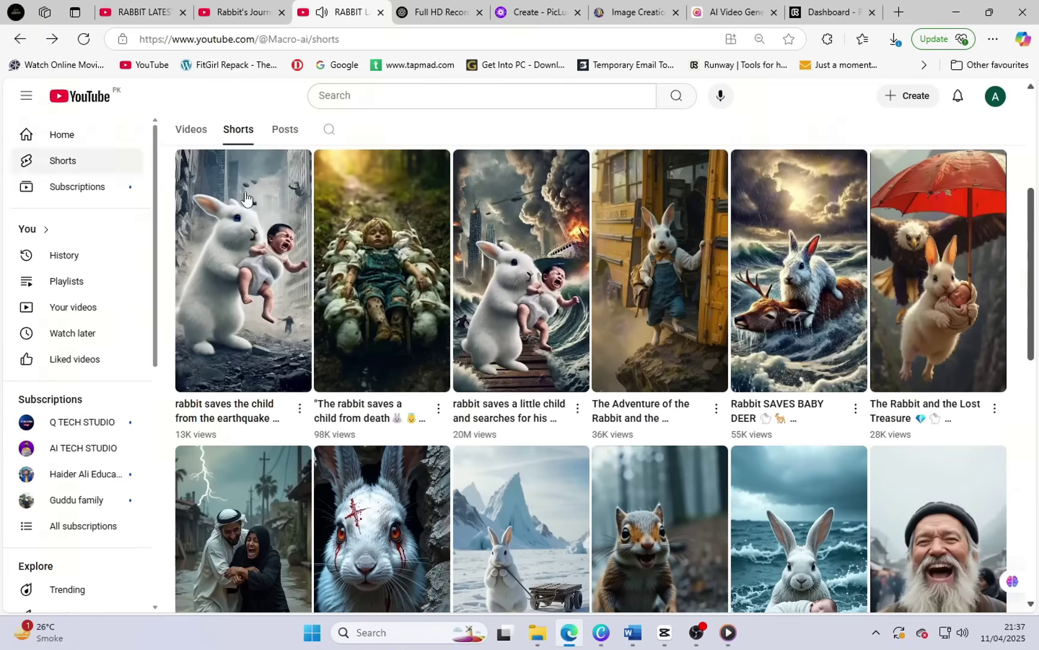
Scroll through the RABBIT LATEST Shorts grid and switch to the other RABBIT LATEST page.
scroll(316, 328, down, 5)
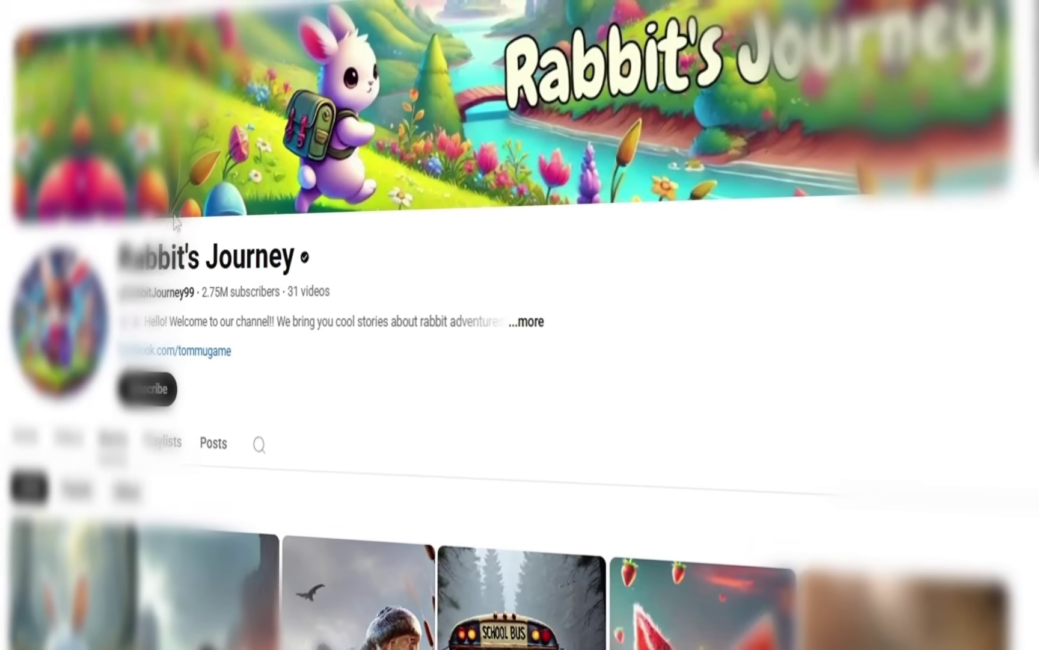
scroll(522, 394, down, 10)
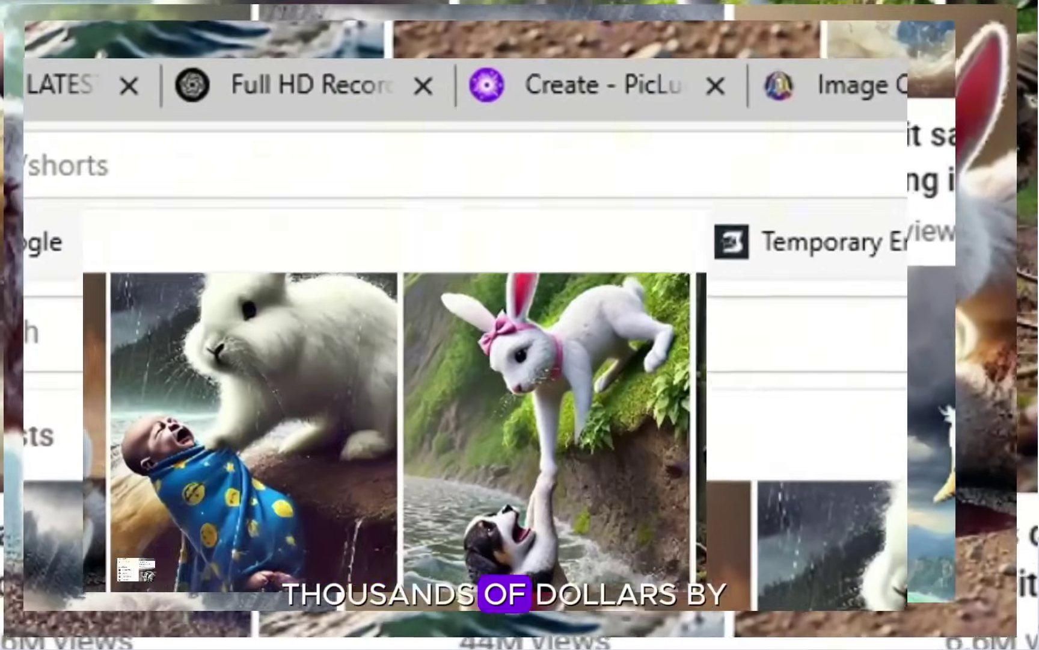
scroll(728, 385, down, 1)
scroll(728, 385, down, 2)
scroll(727, 391, up, 10)
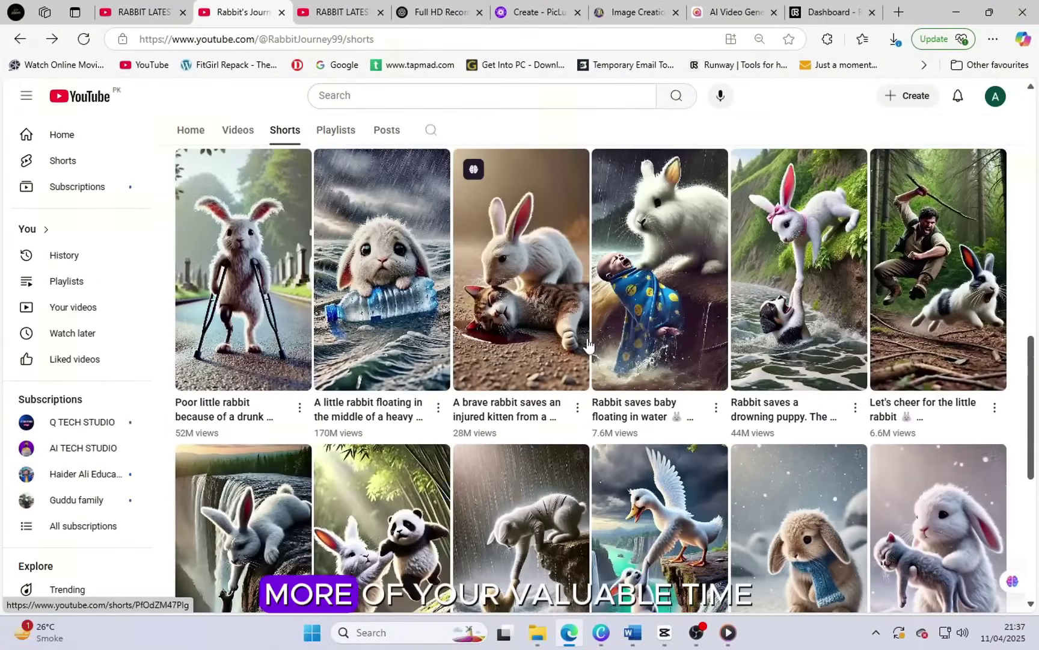
scroll(272, 134, down, 2)
click(163, 13)
scroll(722, 421, down, 3)
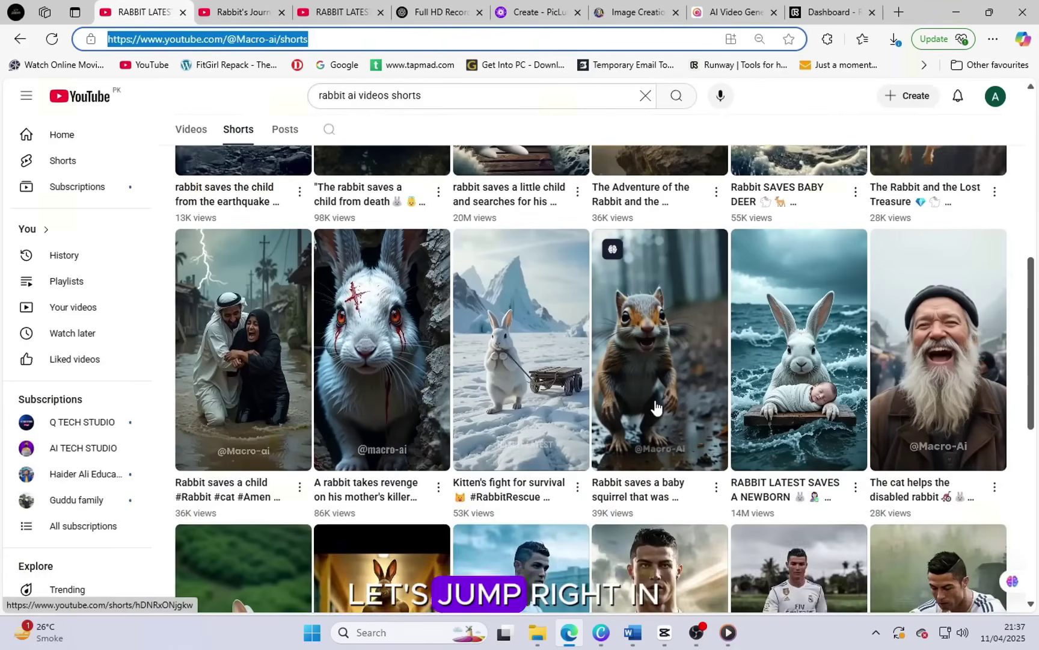
Create a new blank Doc from the Canva home page.
scroll(722, 421, up, 8)
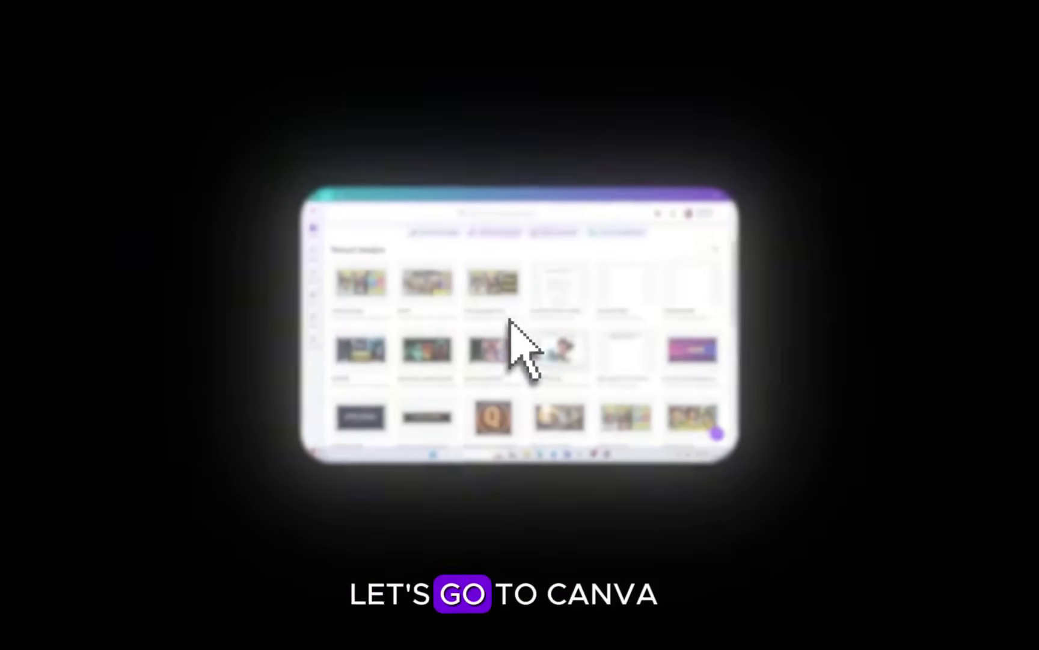
scroll(615, 159, up, 4)
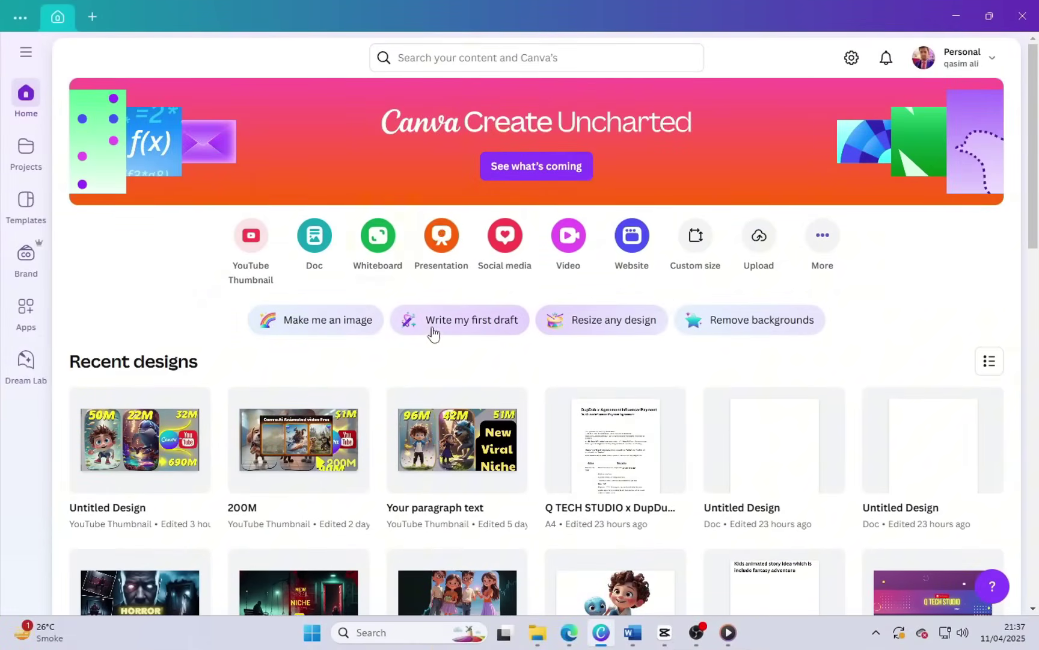
click(321, 247)
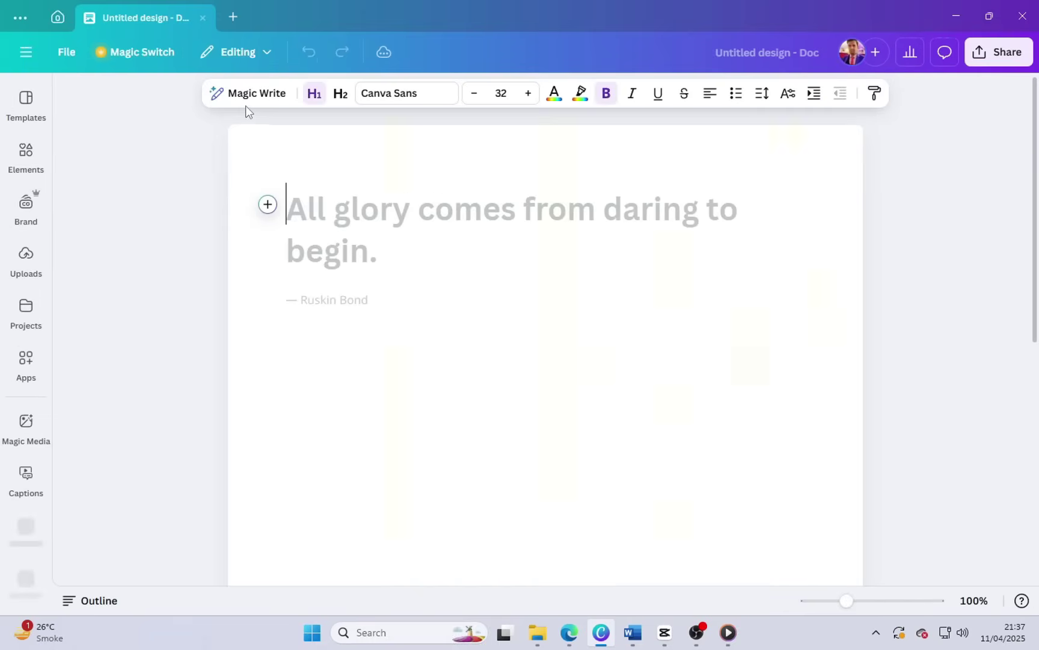
Prompt Magic Write with 'i want to create a rabbit store' and generate the story.
click(248, 99)
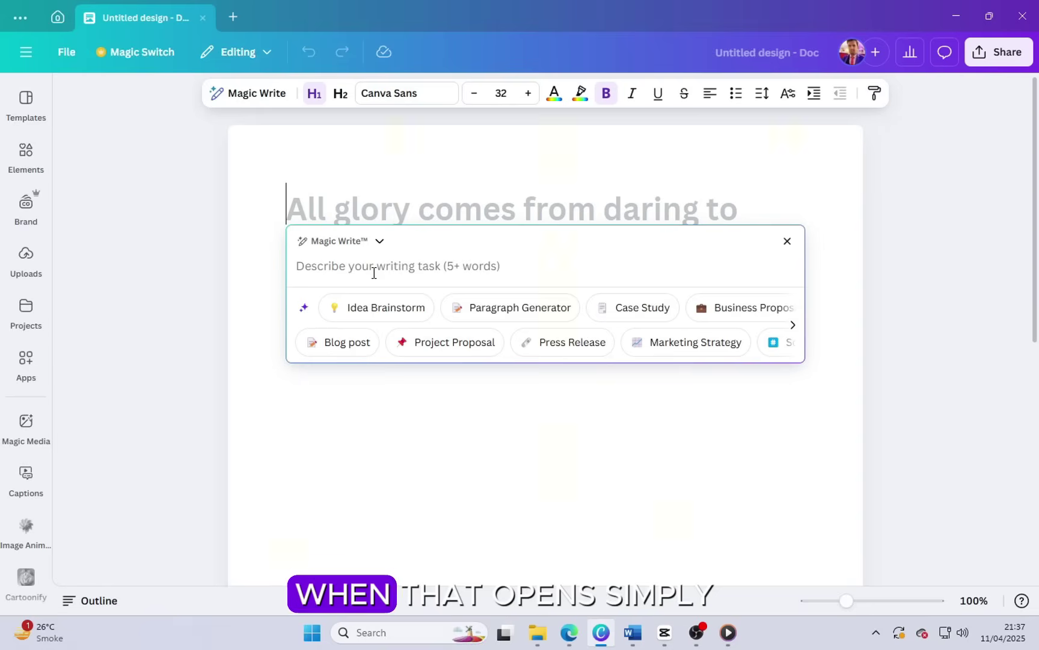
text(i)
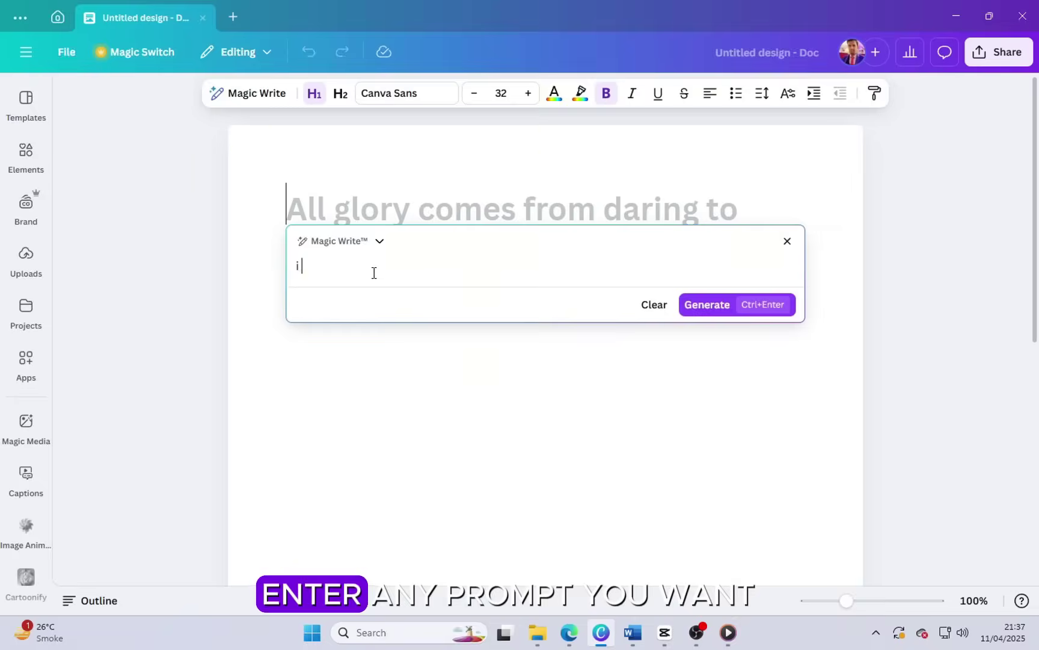
text( want to create a rabbit)
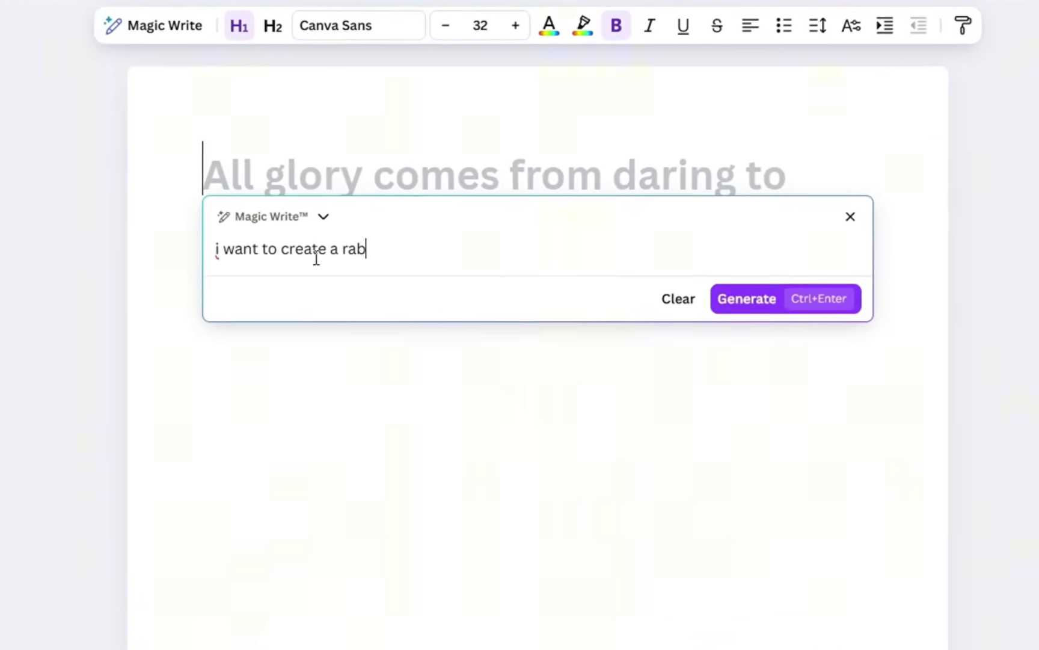
text( store for eample a rabbit is running and)
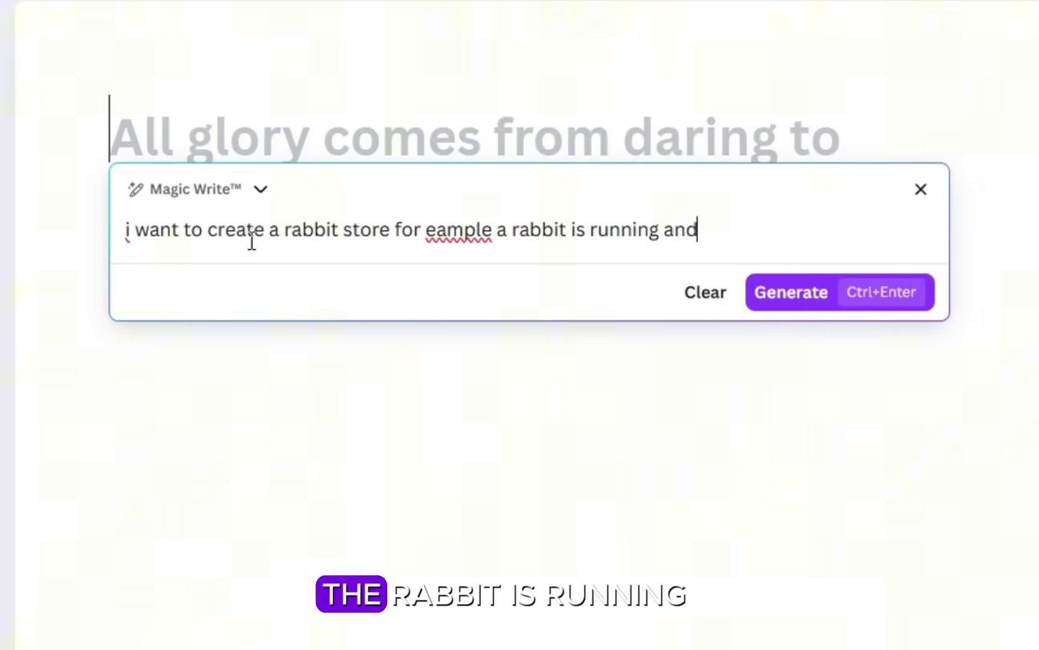
text(kill them please make a maximum 6 prompt hd)
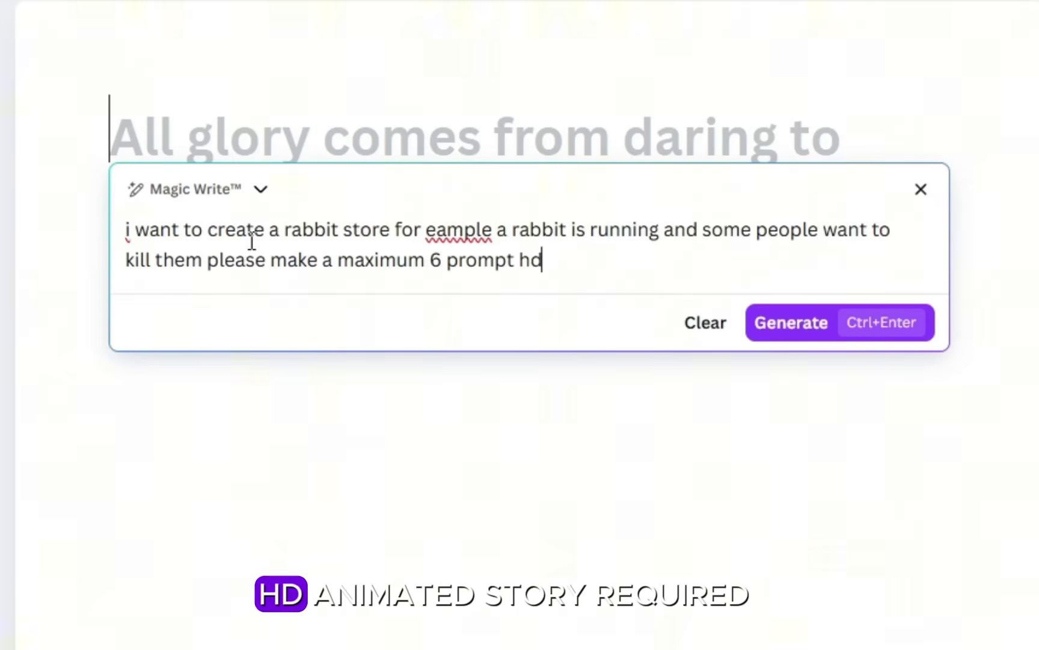
text(y required)
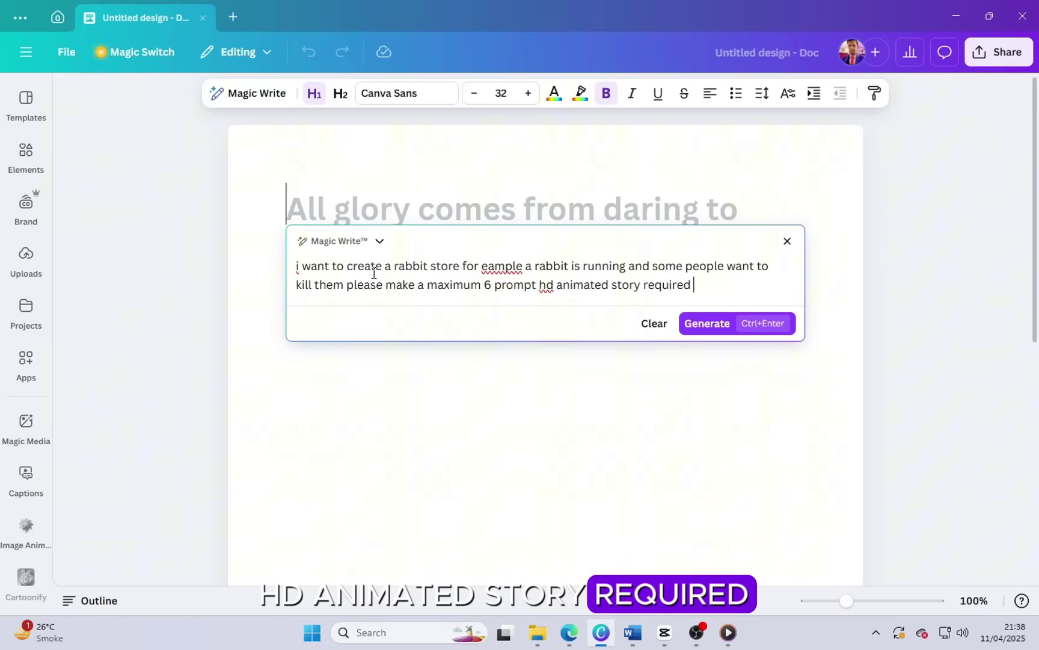
click(520, 345)
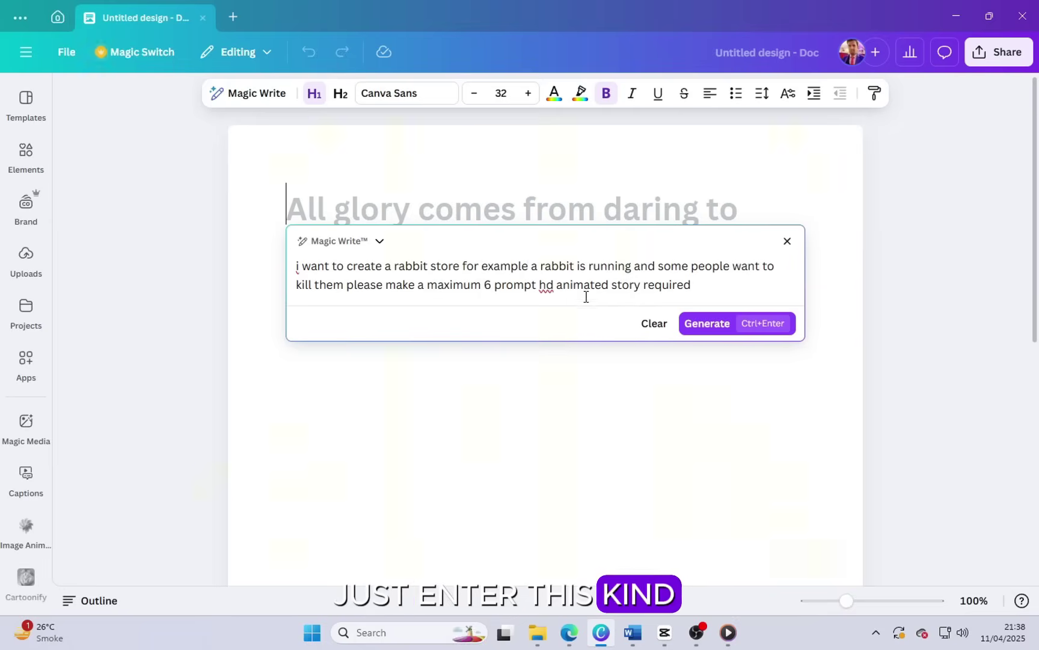
click(741, 328)
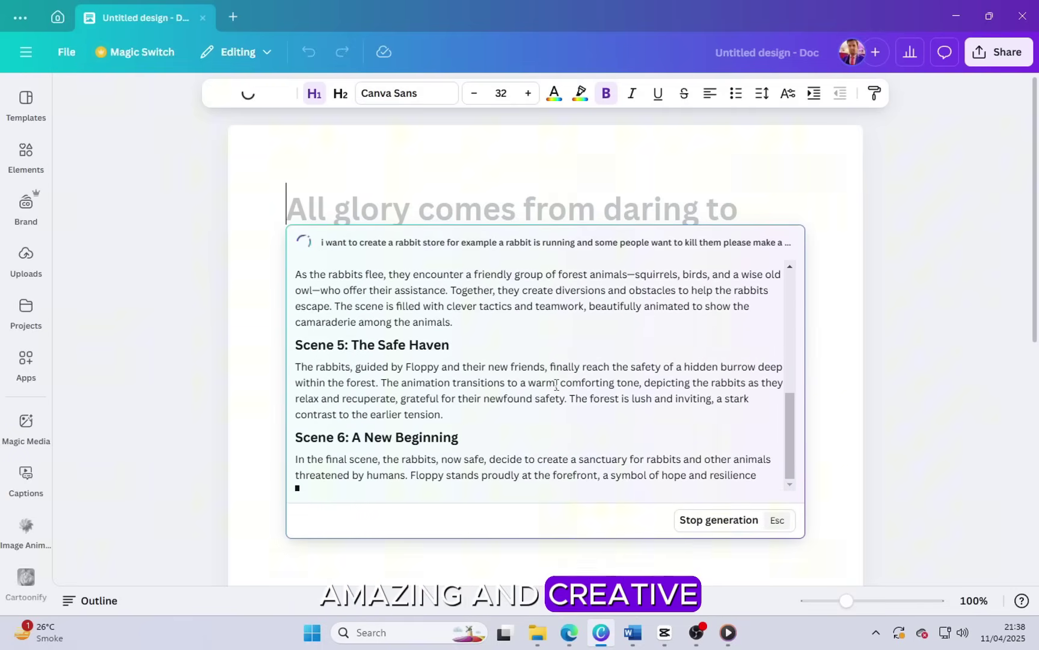
Review 'The Adventures of Floppy: A Rabbit's Tale' and select all of its text.
scroll(545, 392, up, 15)
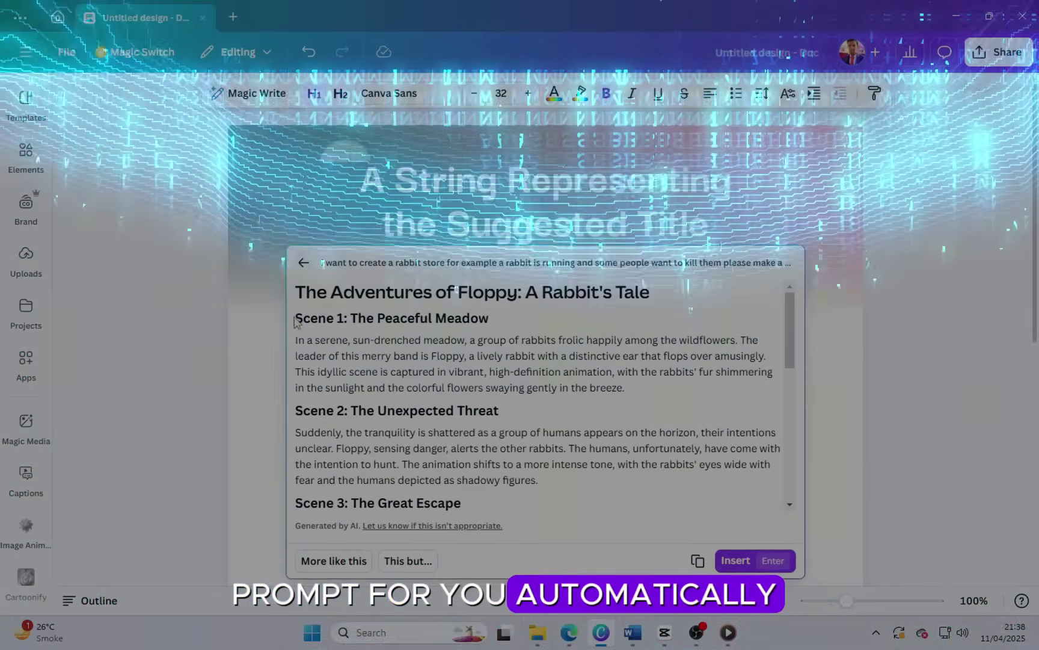
key(ctrl+a)
scroll(530, 425, down, 15)
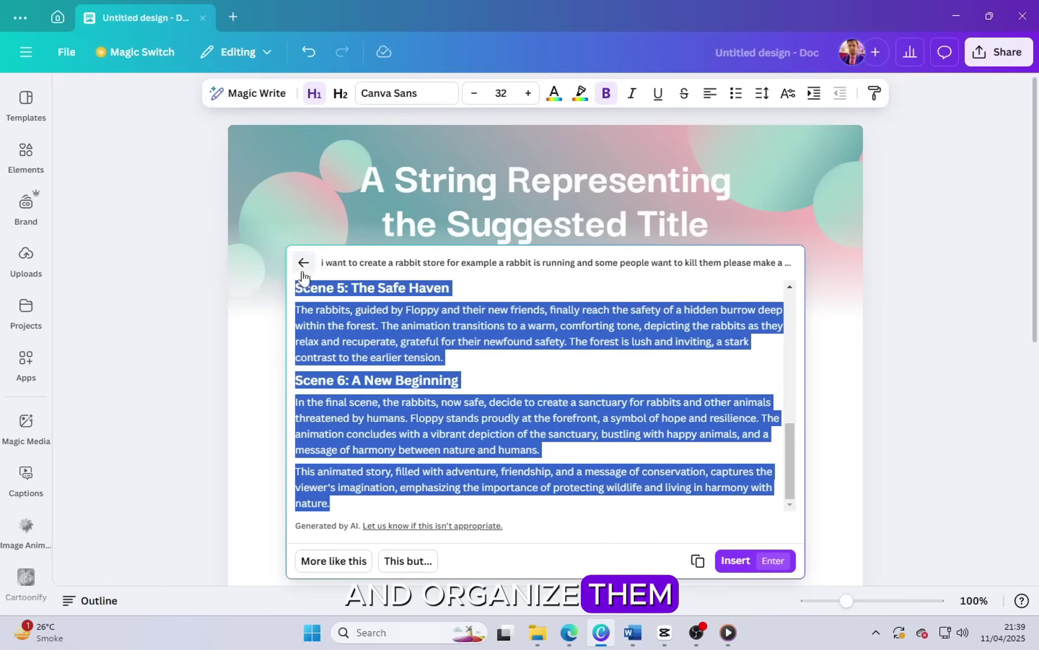
click(311, 275)
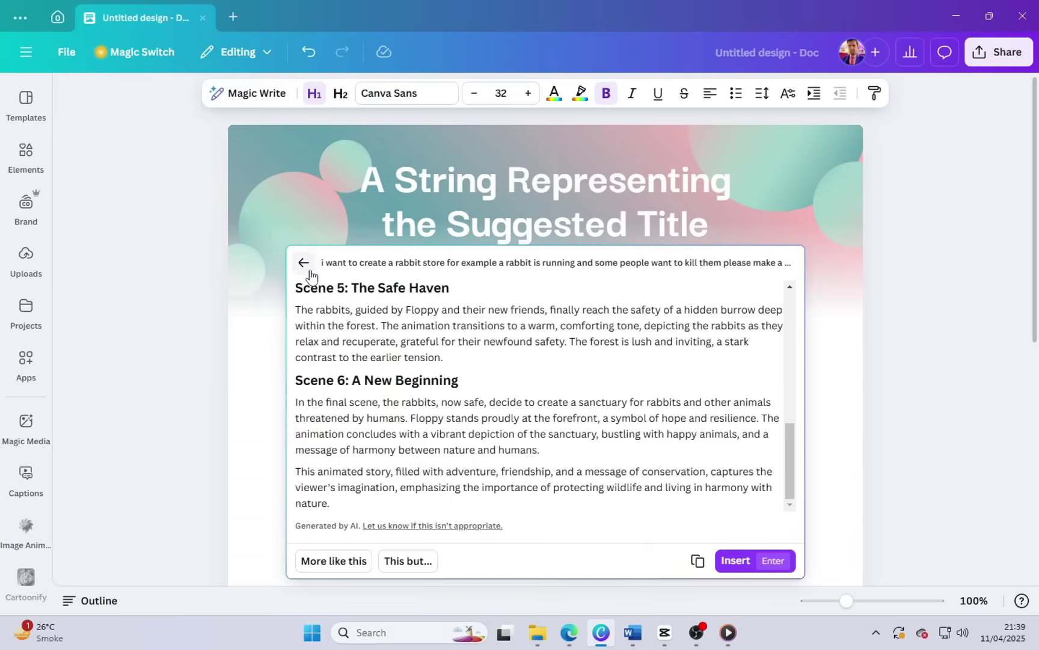
Generate an alternative version, 'The Tale of the Brave Rabbit', and read through it.
click(358, 562)
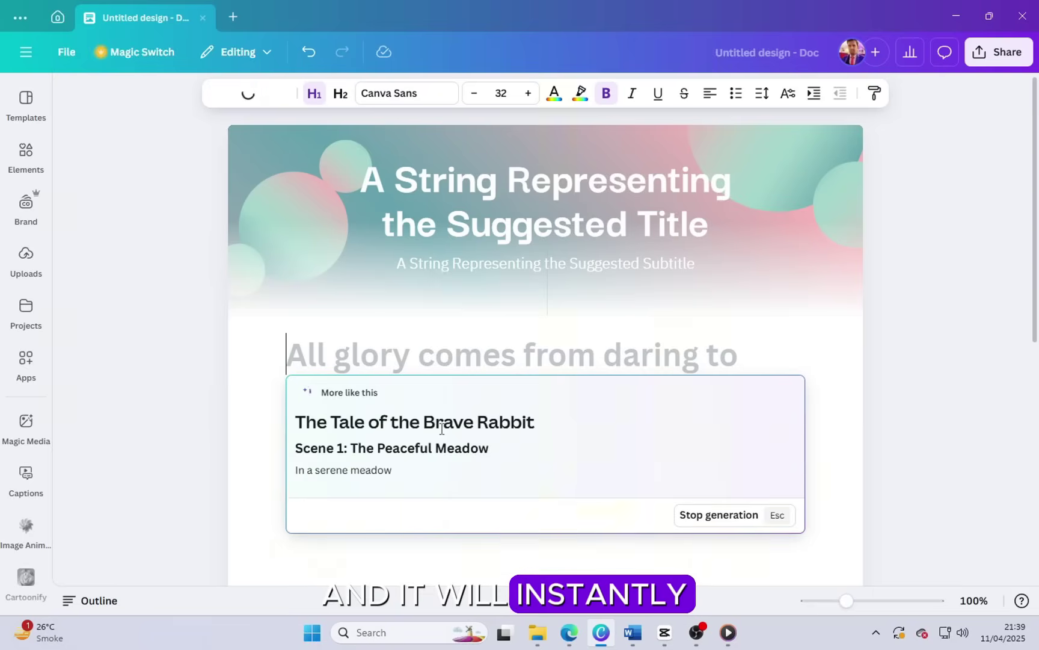
scroll(511, 320, down, 5)
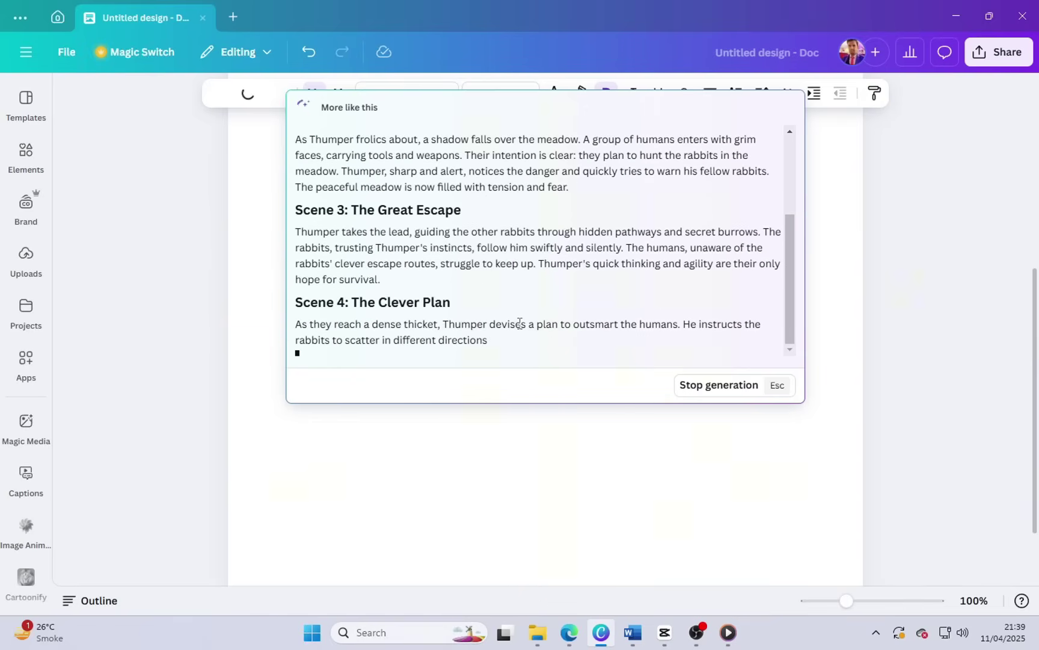
scroll(560, 301, up, 5)
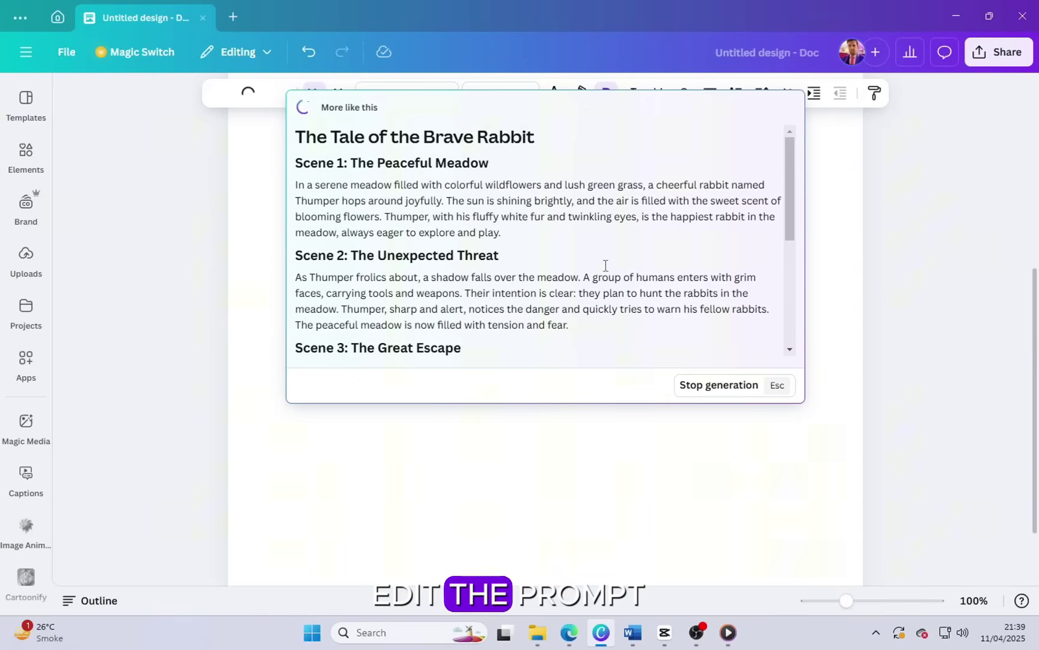
Ask Magic Write to rewrite the story with a different main character.
scroll(571, 325, down, 5)
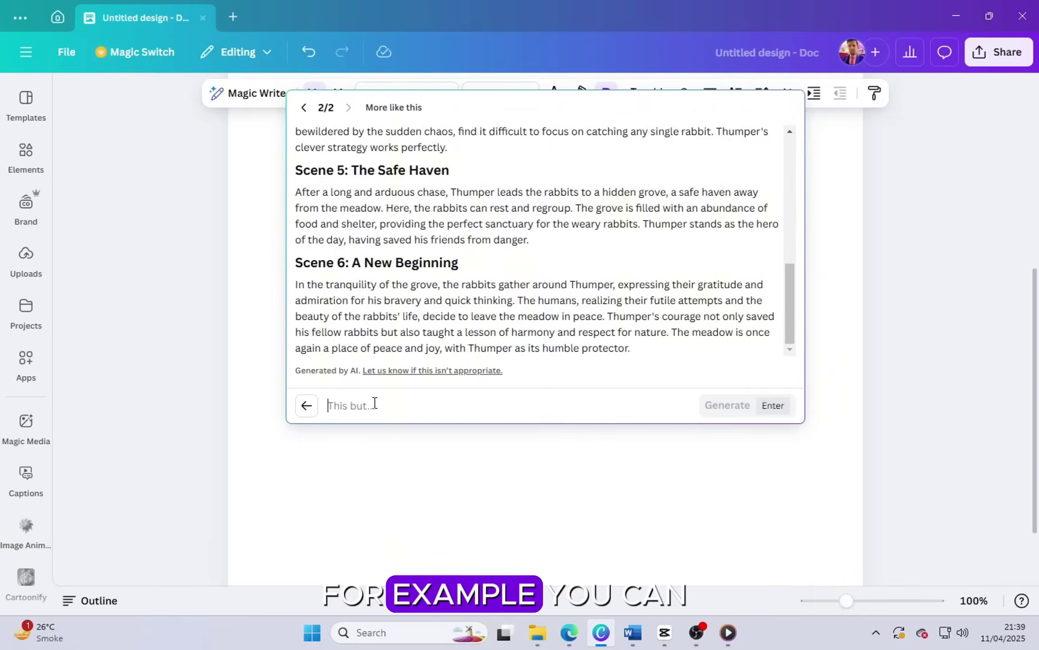
text(everthing is oky)
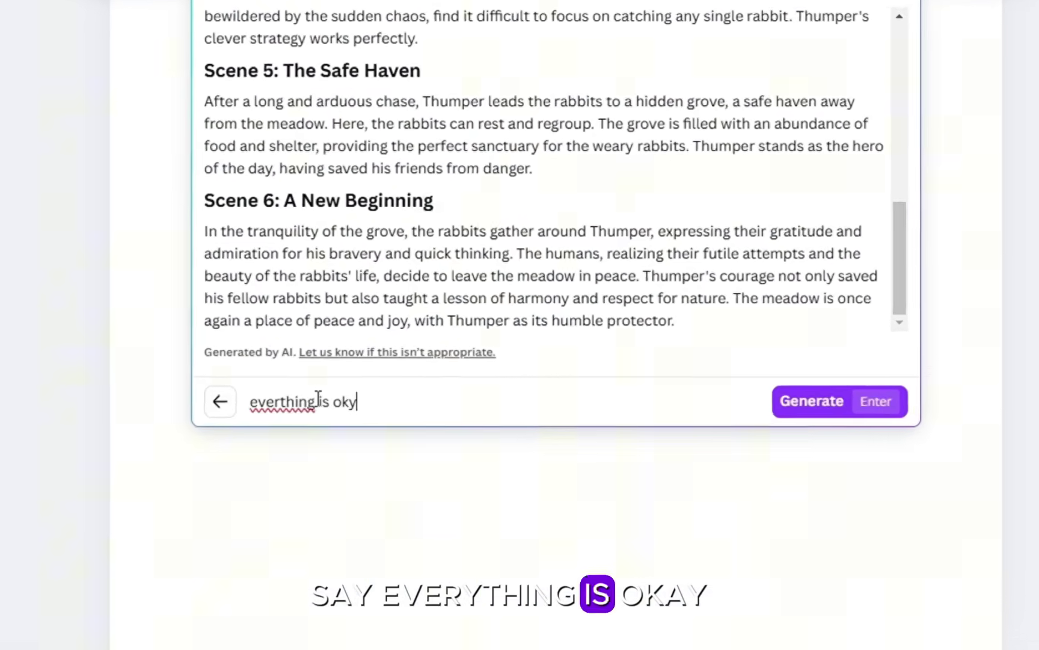
text( but please change the chara)
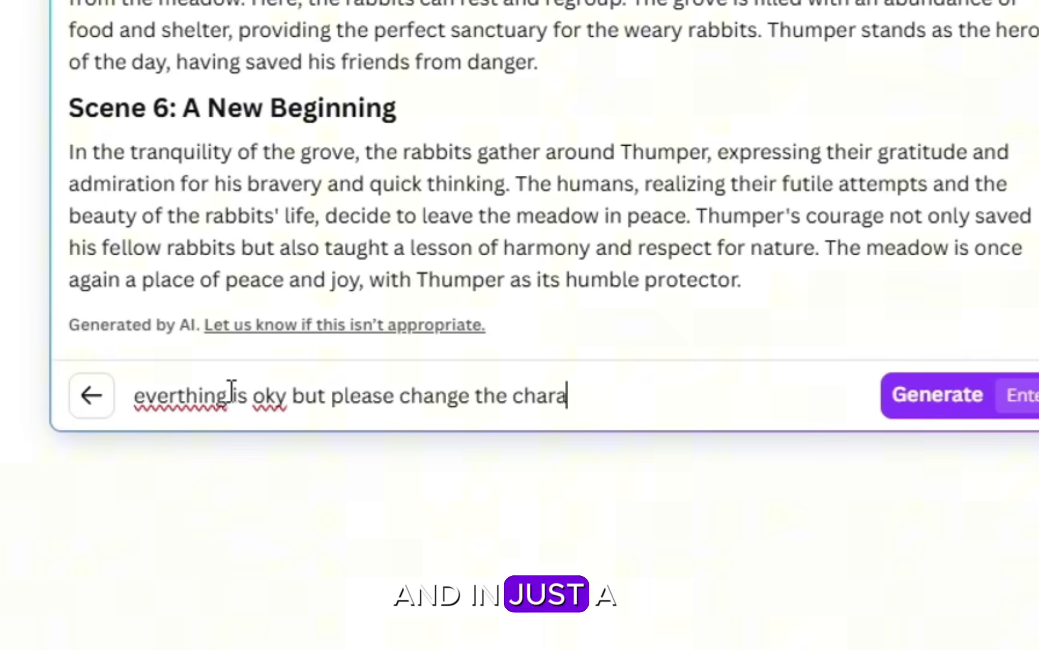
text( it)
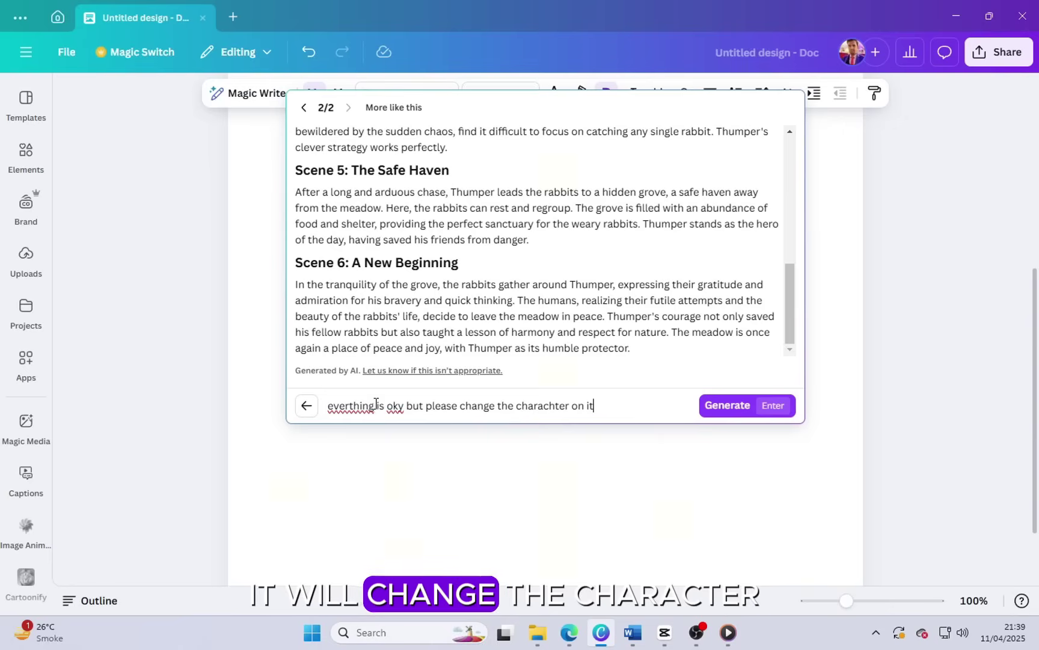
text(his stoir)
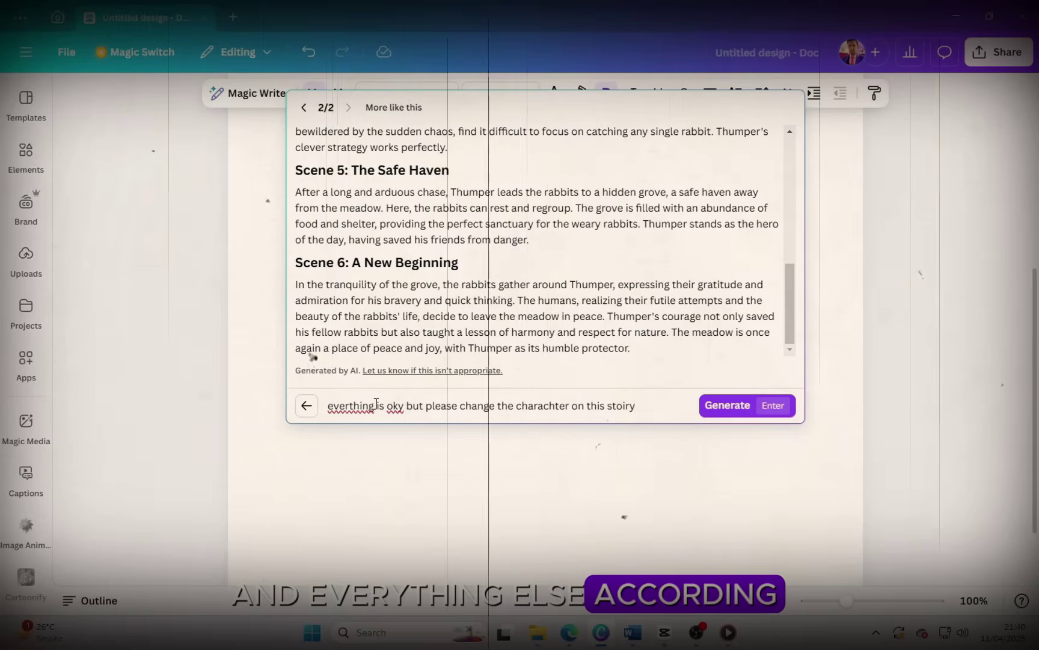
text(y)
key(Return)
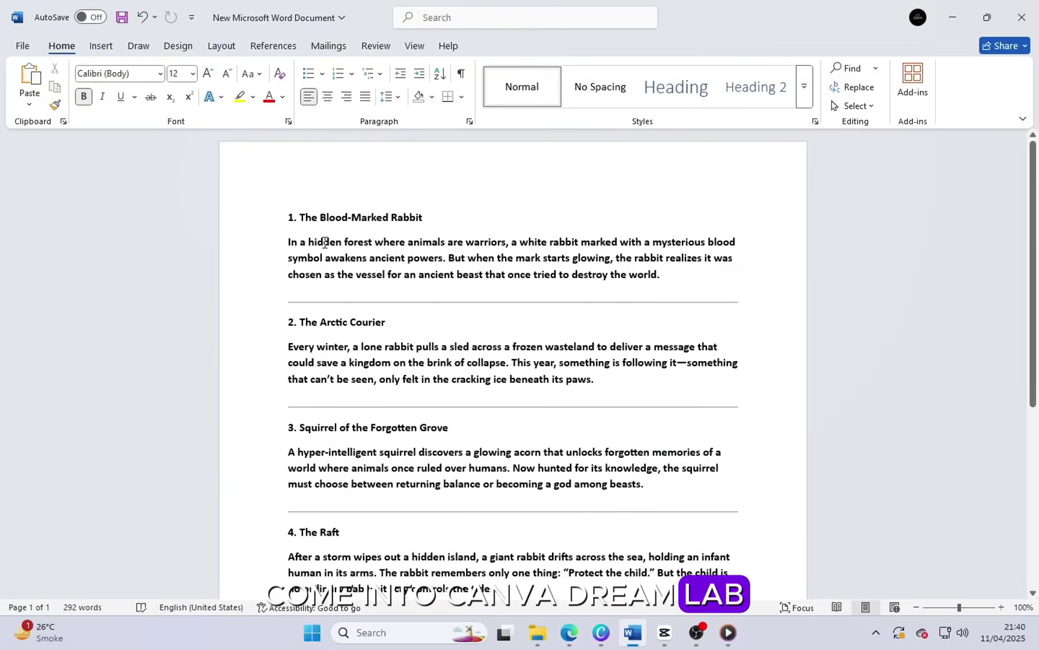
Paste the Blood-Marked Rabbit story into Dream Lab as the prompt and generate images.
drag(288, 242, 689, 271)
key(ctrl+c)
click(601, 632)
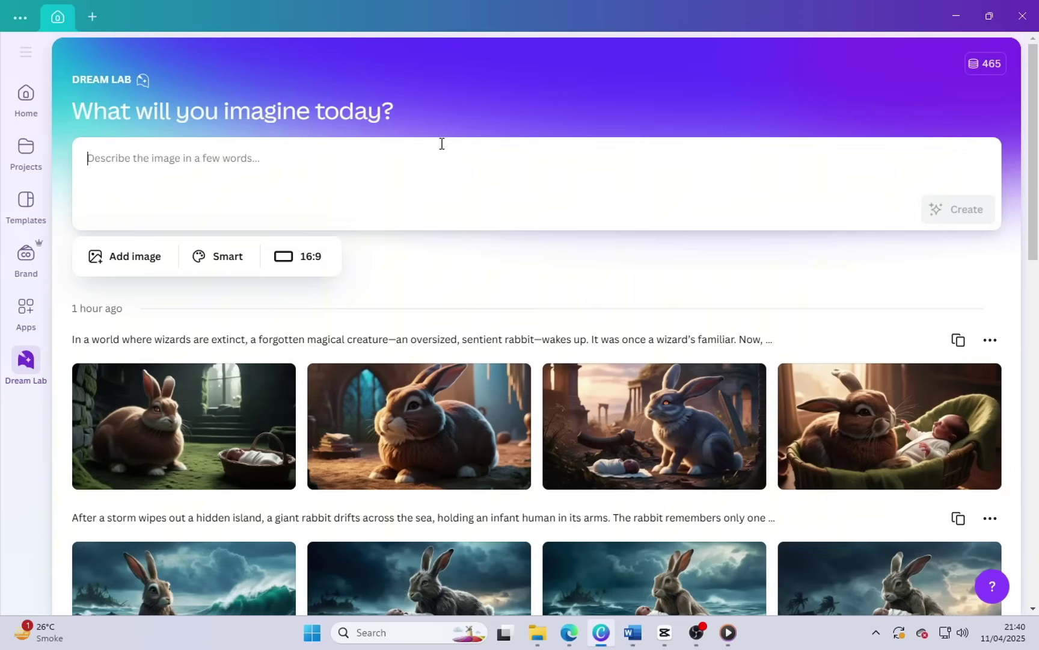
key(ctrl+v)
click(938, 258)
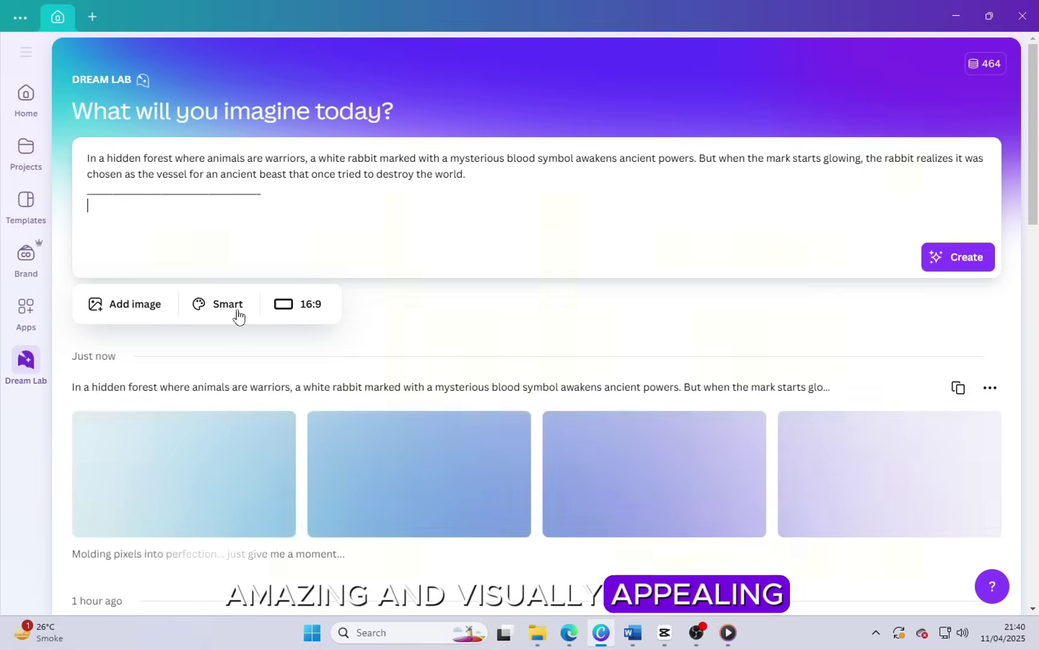
Enlarge the first of the four generated blood-marked rabbit images.
click(234, 313)
click(601, 310)
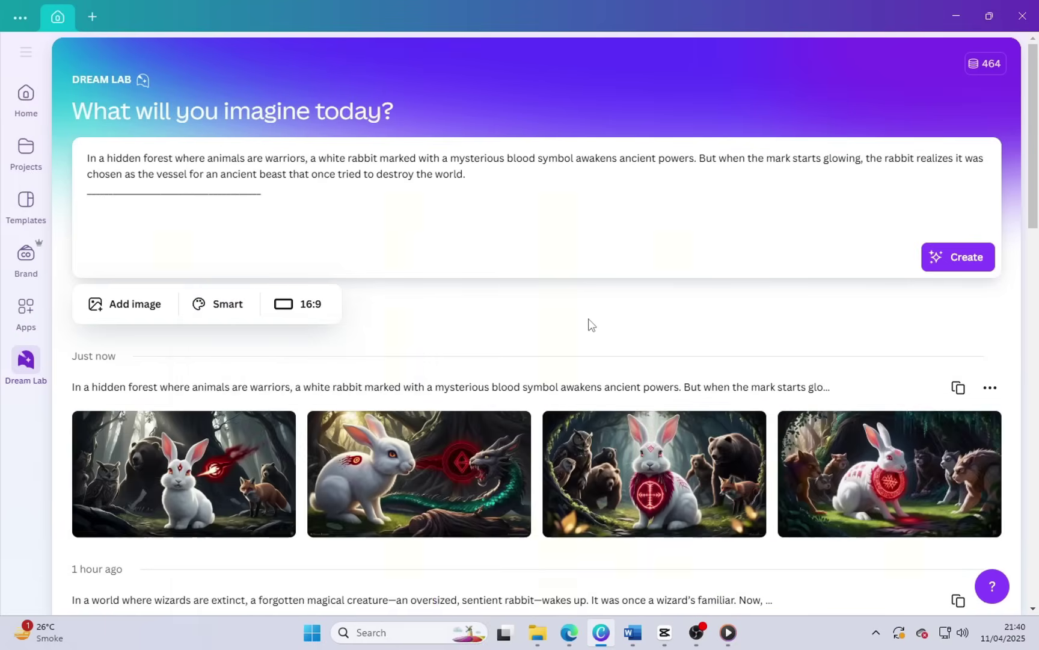
scroll(408, 391, down, 1)
click(253, 394)
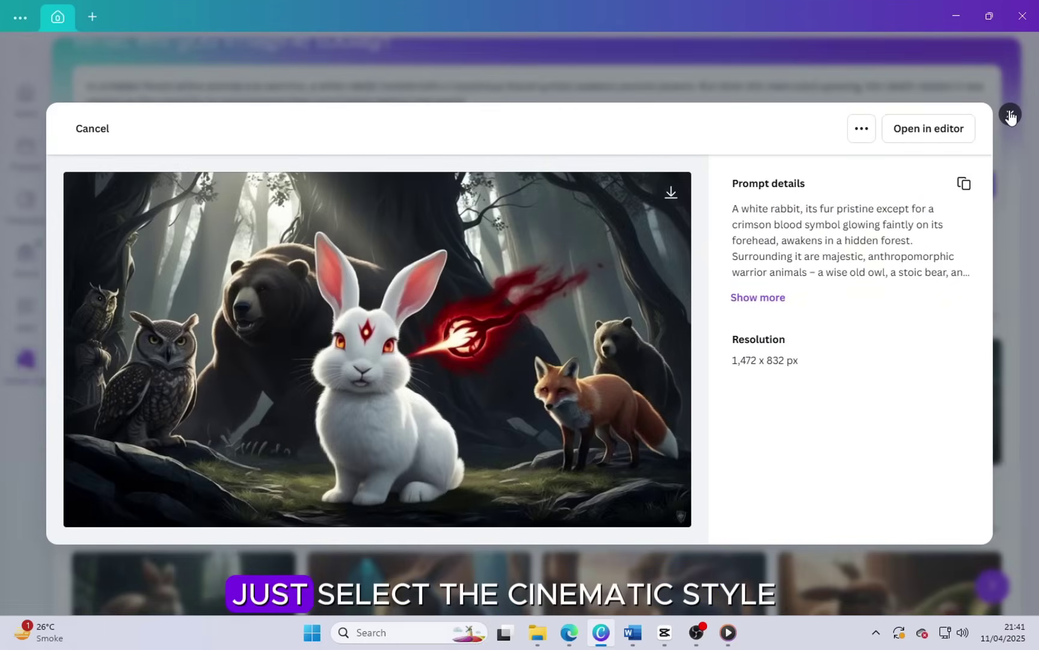
Regenerate the blood-marked rabbit images in the Cinematic Concept style.
click(1010, 115)
click(207, 238)
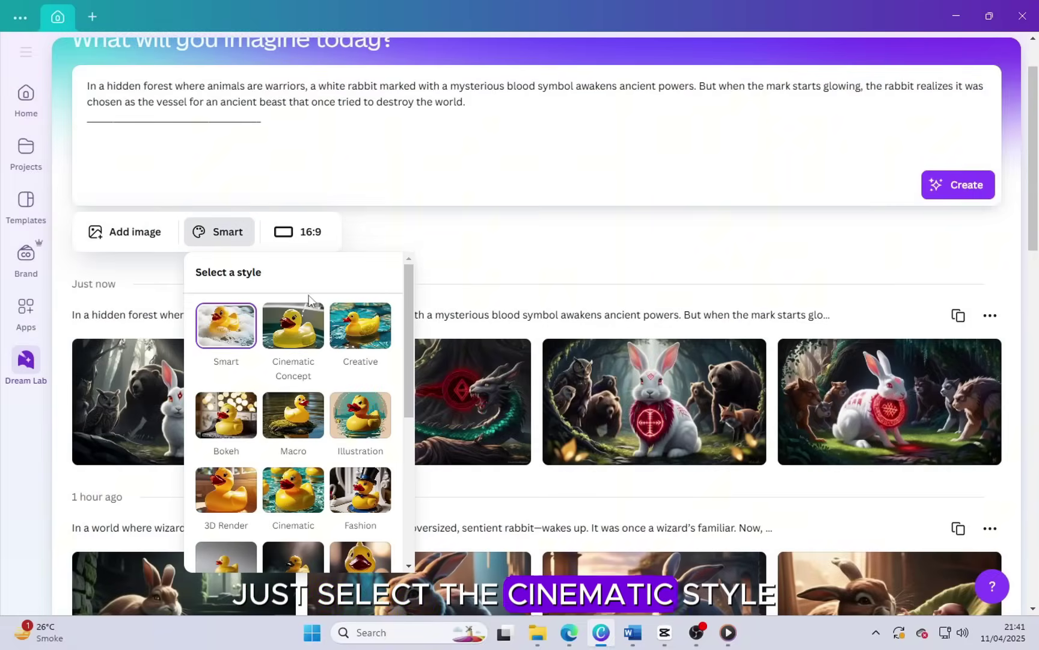
click(295, 330)
click(958, 186)
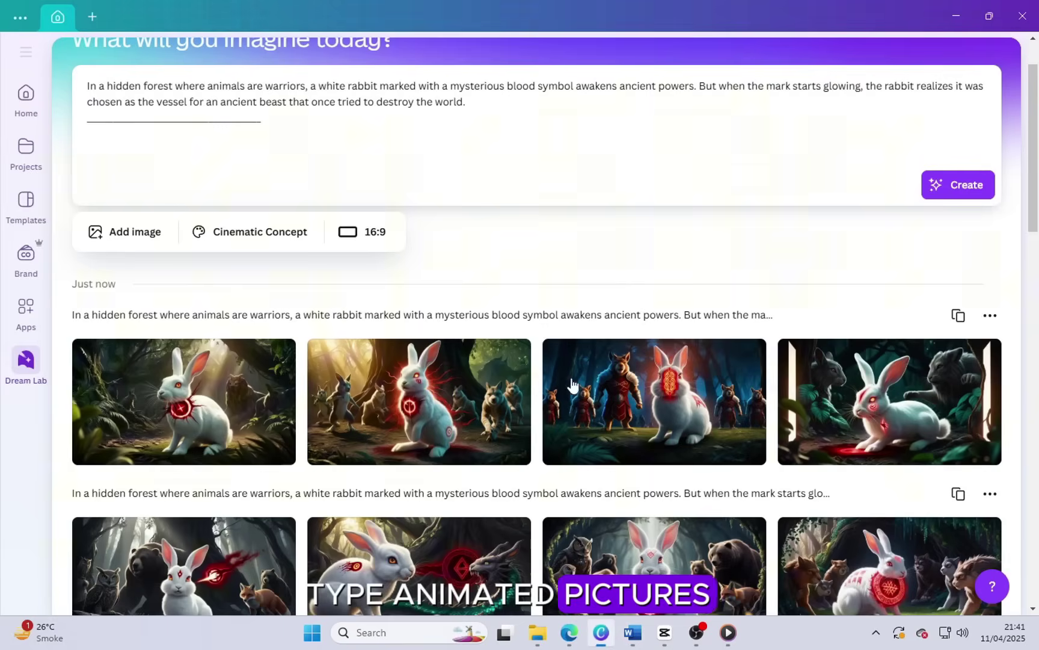
Generate images from the Arctic Courier sled rabbit story and preview the cracked-ice results.
key(ctrl+a)
text(Every winter, a lone rabbit pulls a sled across a frozen wasteland to deliver a message that could save a kingdom on the brink of collapse. This year, something is following it—something that can’t be seen, only felt in the cracking ice beneath its paws.)
key(Return)
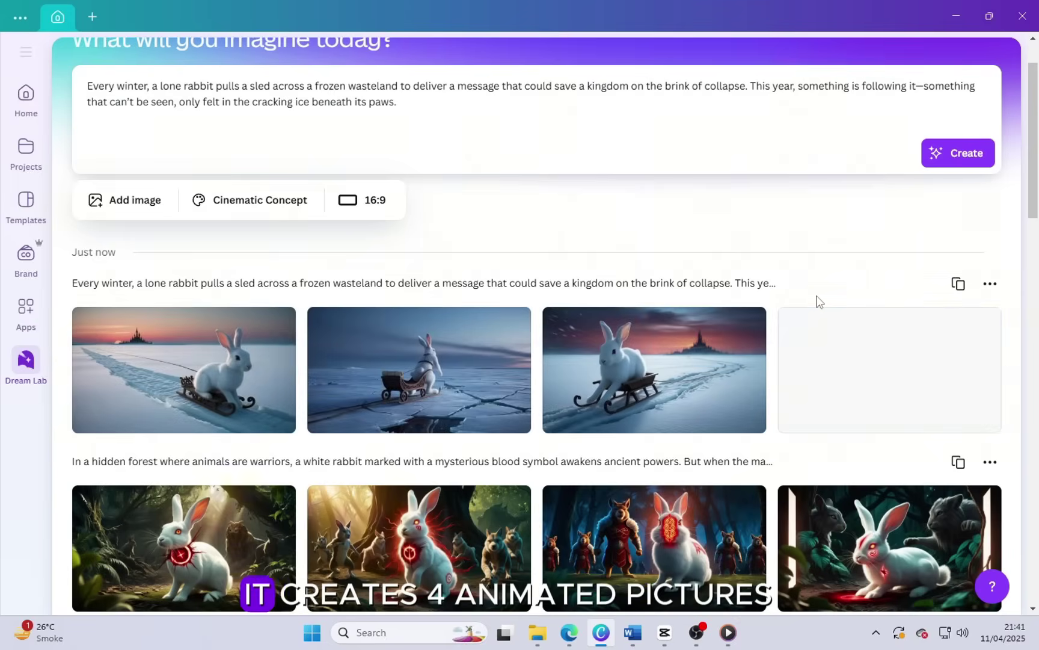
click(283, 415)
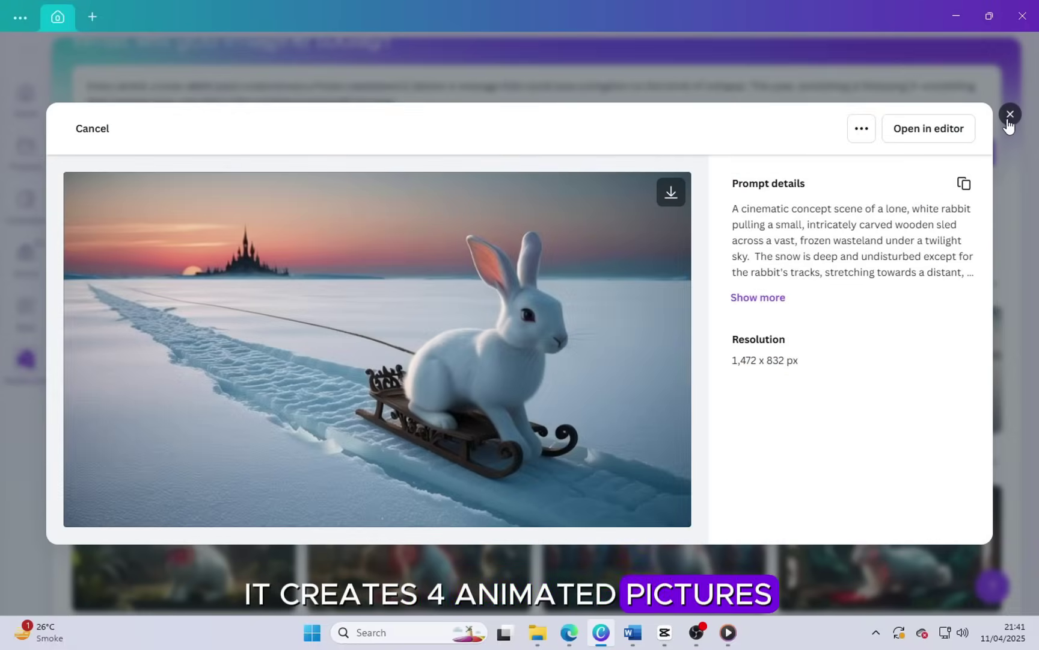
click(1008, 113)
click(612, 371)
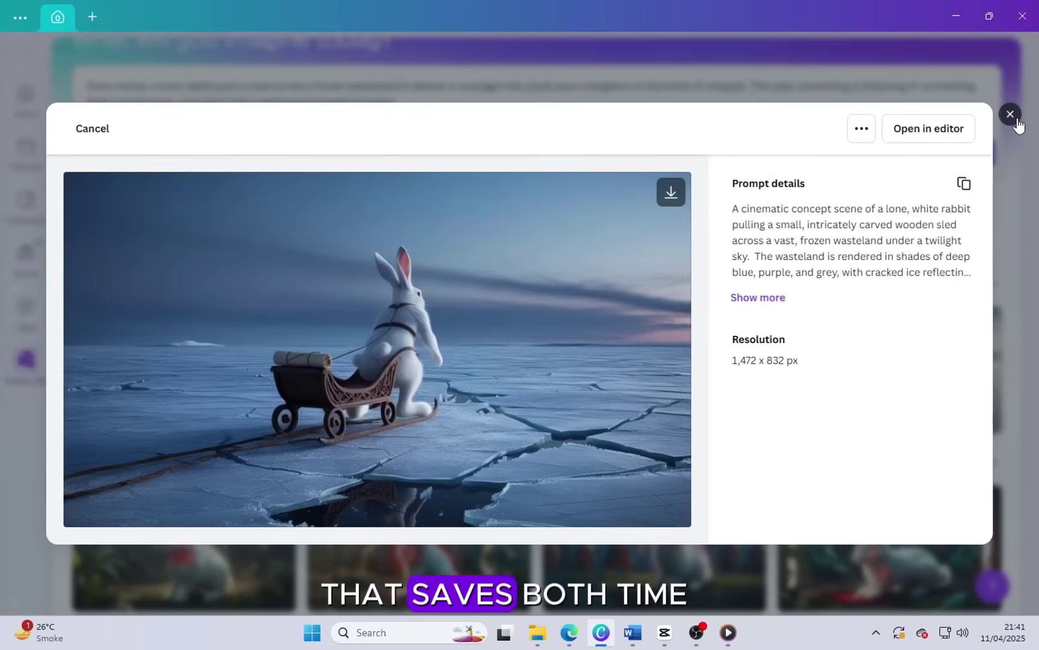
click(1012, 114)
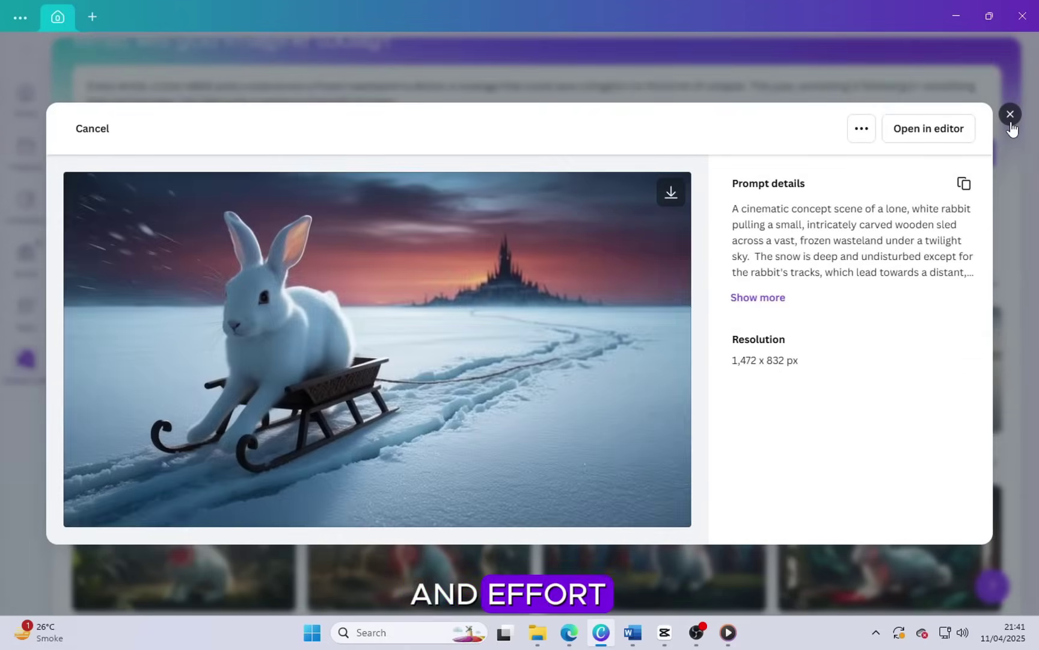
click(1010, 116)
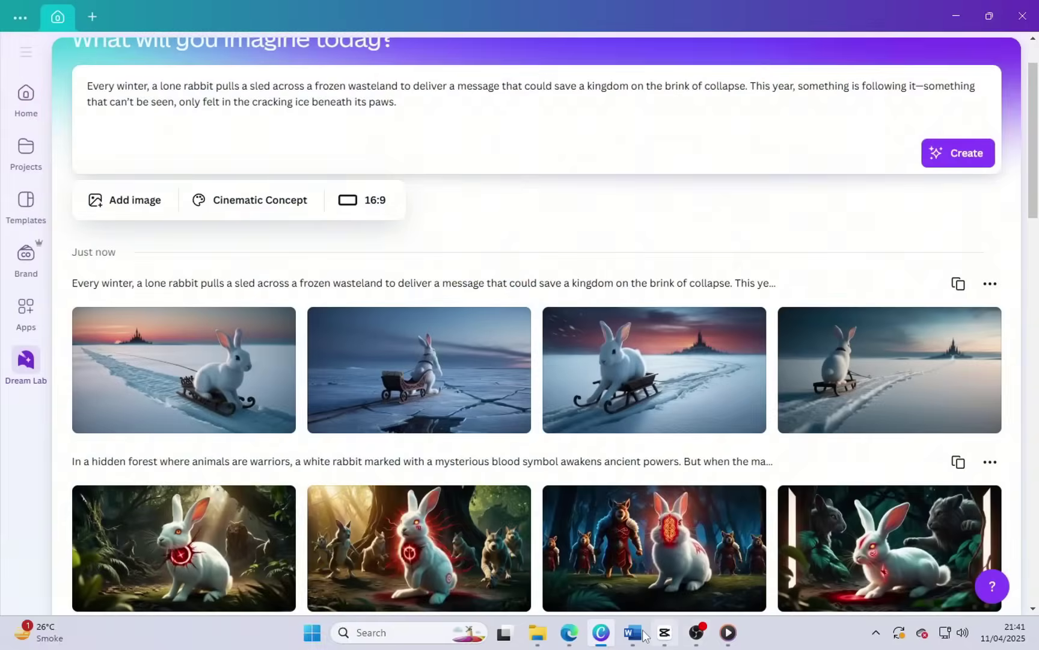
Generate images from the Squirrel of the Forgotten Grove story and preview one.
key(alt+Tab)
drag(668, 477, 299, 451)
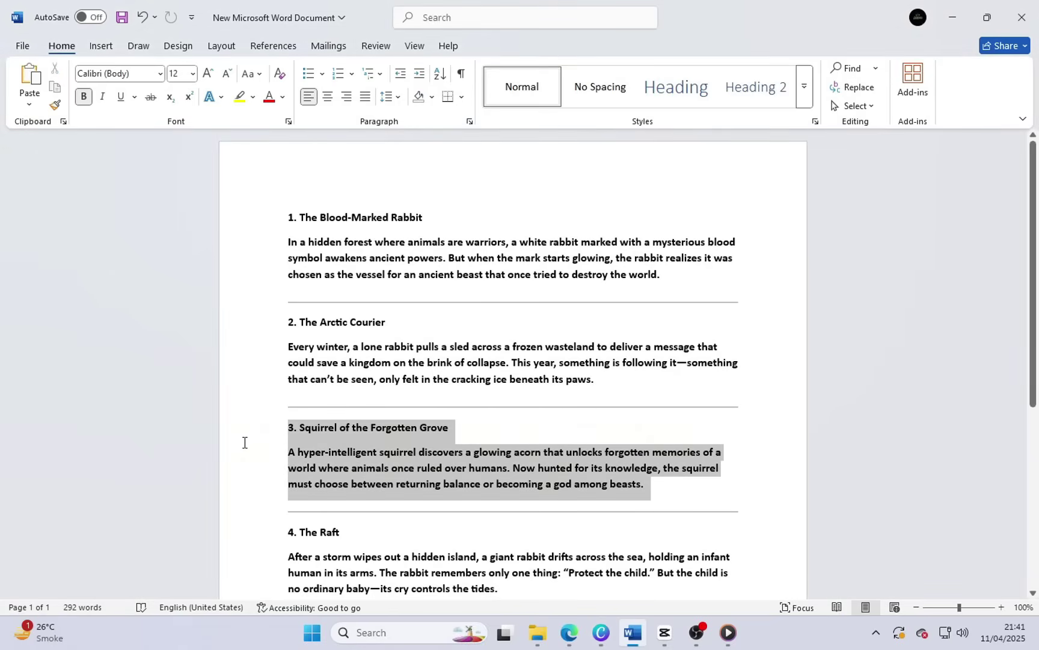
click(601, 633)
key(ctrl+a)
text(3. Squirrel of the Forgotten Grove A hyper-intelligent squirrel discovers a glowing acorn that unlocks forgotten memories of a world where animals once ruled over humans. Now hunted for its knowledge, the squirrel must choose between returning balance or becoming a god among beasts.)
key(Return)
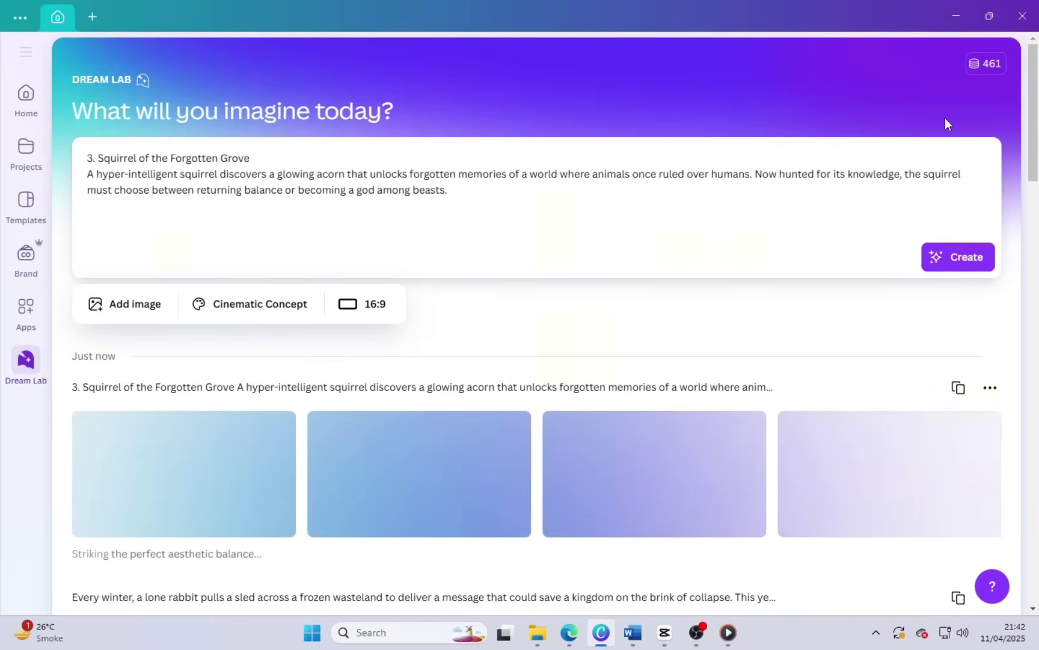
scroll(865, 343, down, 2)
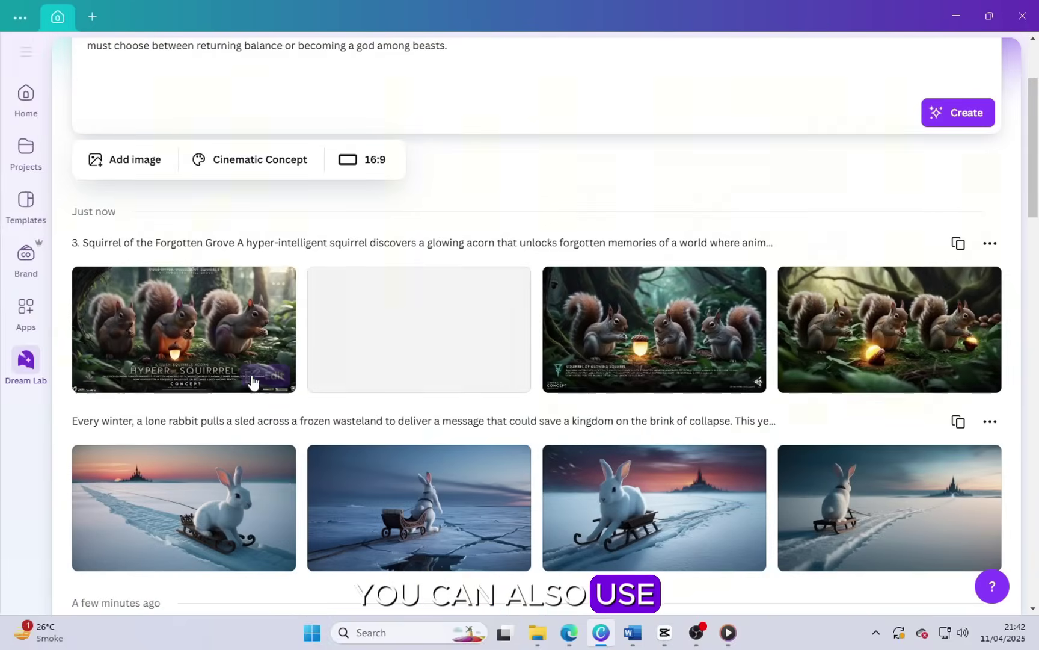
click(862, 341)
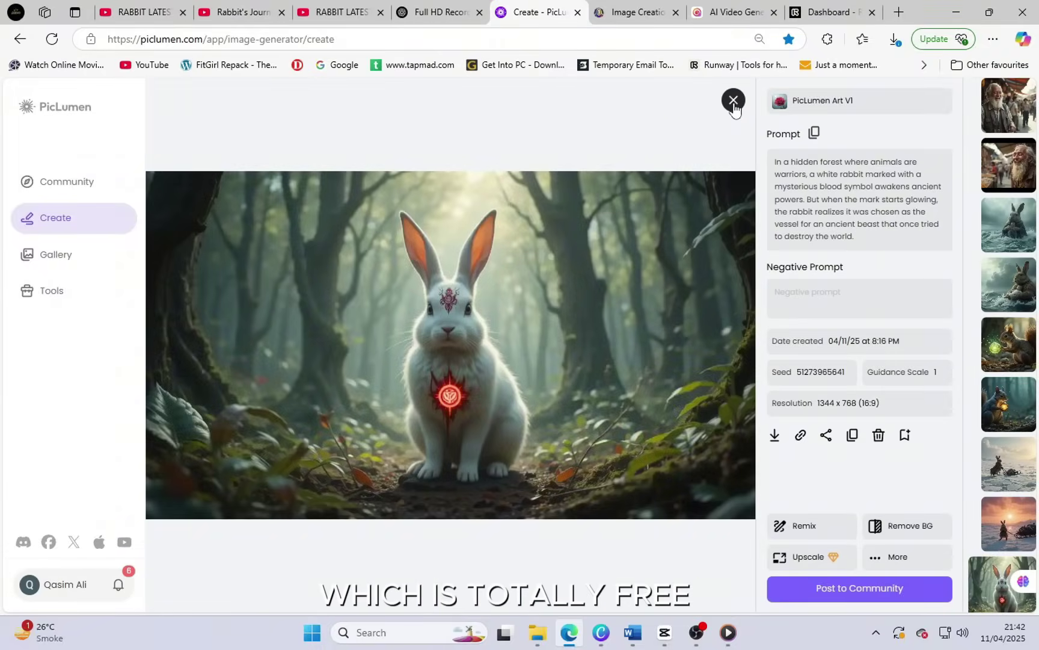
Review PicLumen's snowy sled rabbit and squirrel images in preview.
click(734, 102)
scroll(530, 331, up, 2)
click(472, 274)
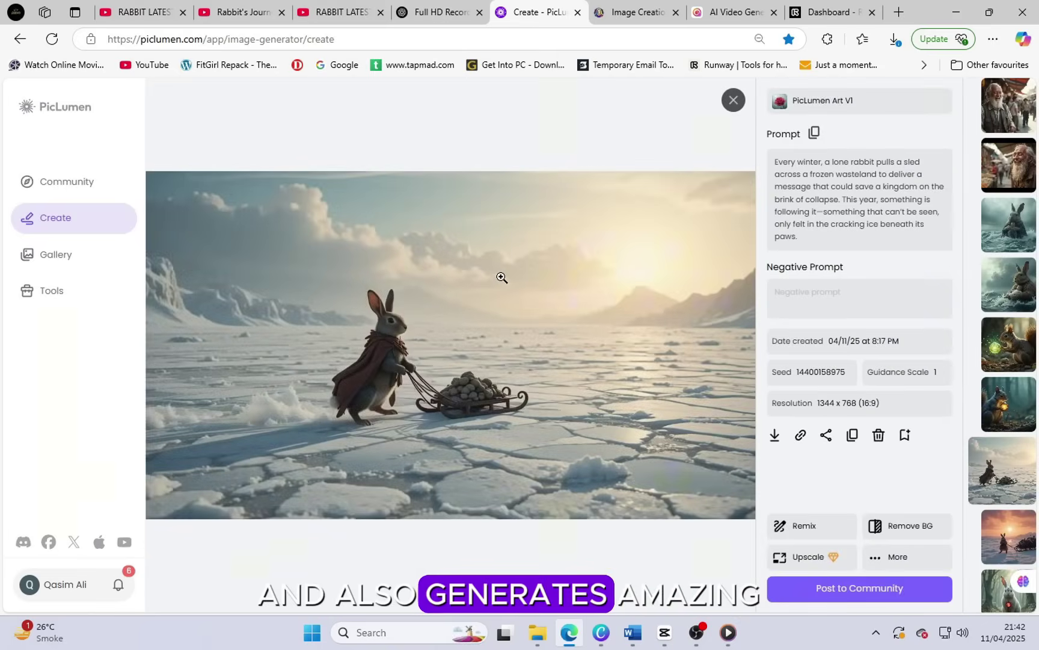
key(Down)
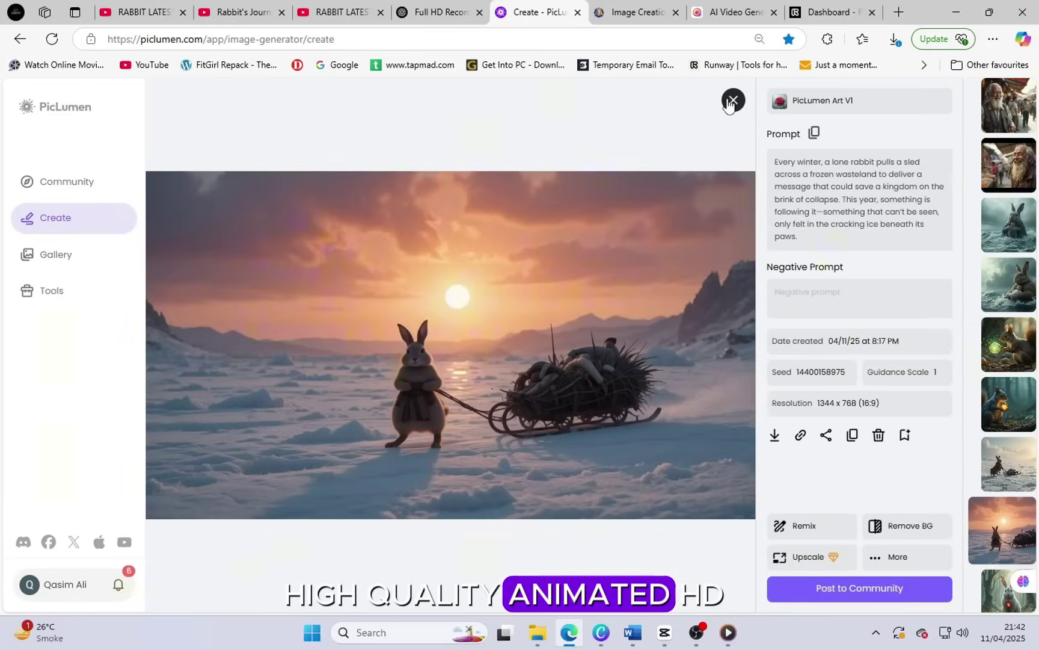
click(732, 101)
click(631, 304)
click(733, 100)
Preview another squirrel image and both sea-rabbit images, then go to Leonardo.Ai.
scroll(642, 325, up, 2)
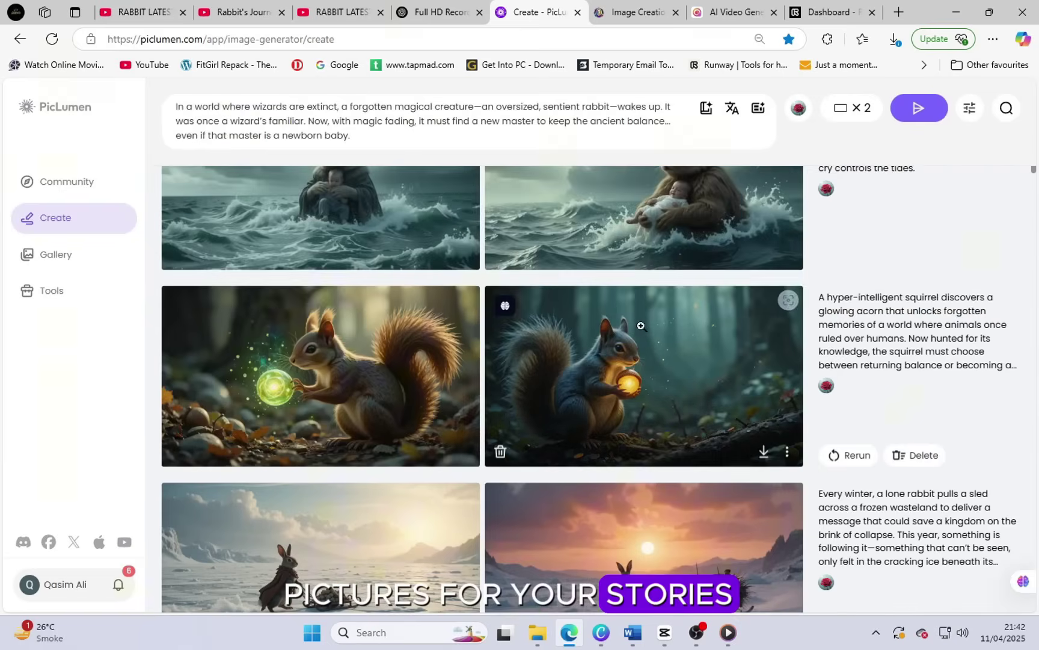
click(641, 325)
click(733, 101)
scroll(414, 320, up, 2)
click(414, 320)
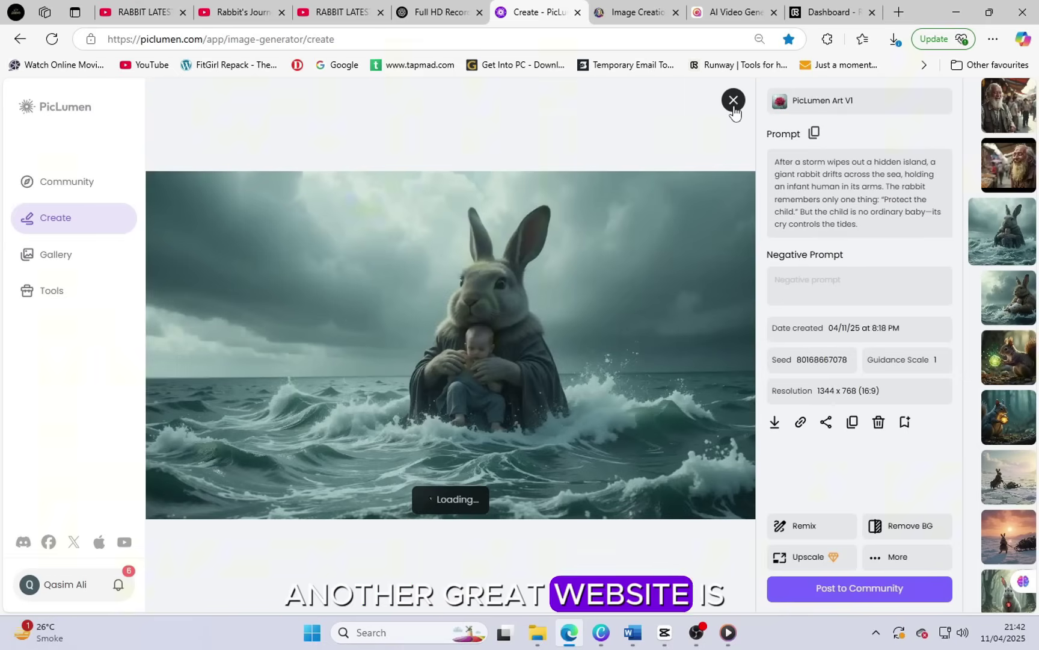
click(734, 106)
click(644, 373)
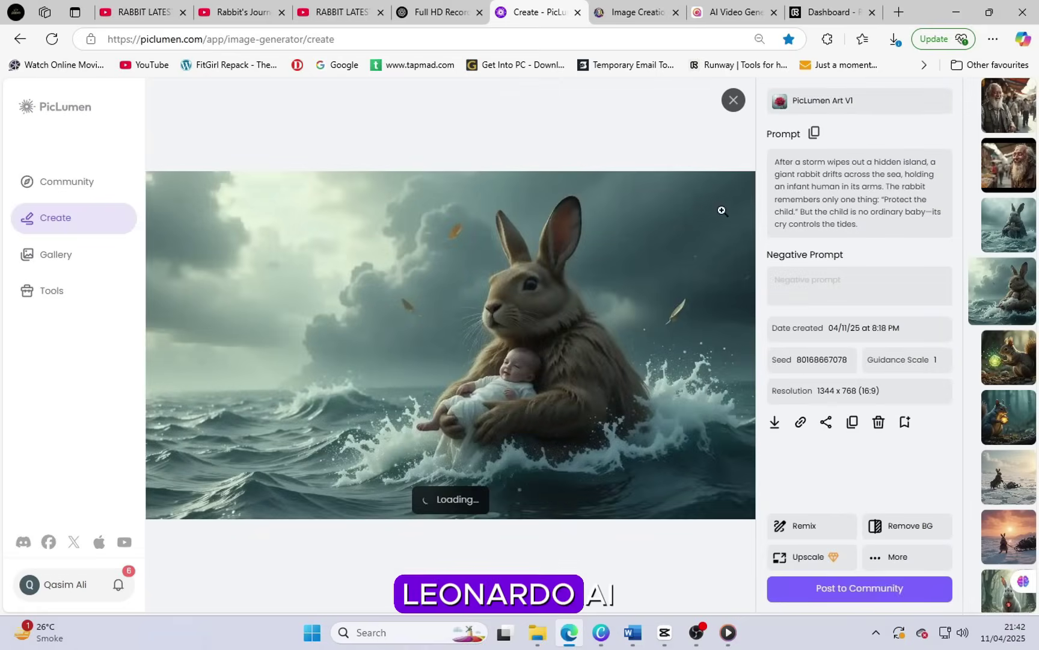
click(734, 100)
click(635, 12)
Step through Leonardo.Ai's warrior-rabbit images in full preview.
scroll(728, 530, down, 5)
scroll(571, 499, down, 12)
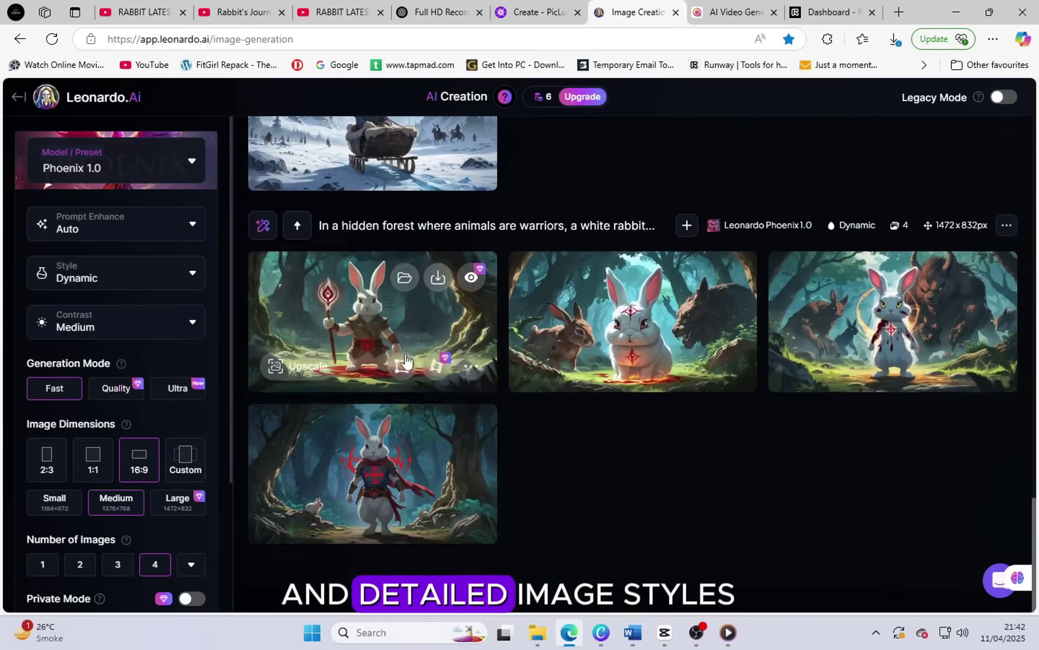
click(489, 335)
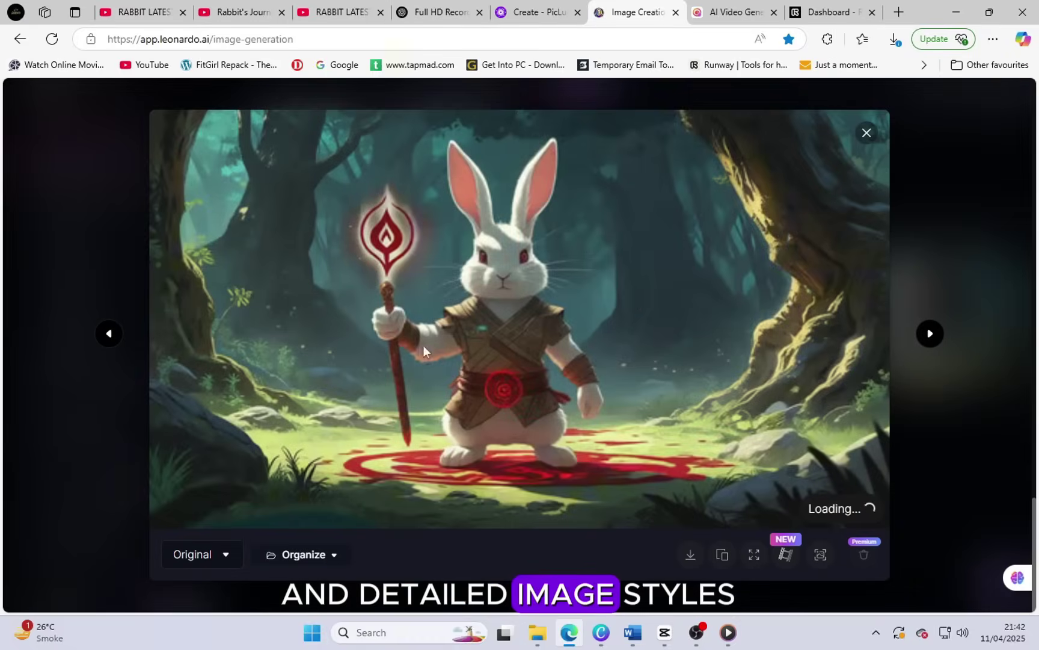
click(930, 334)
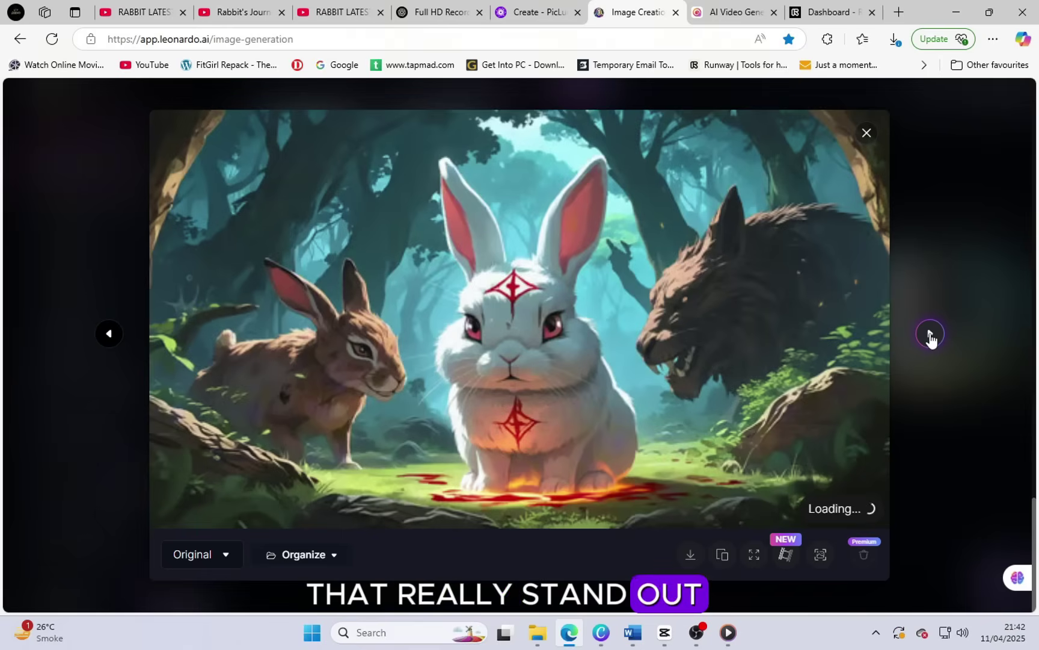
click(930, 334)
click(866, 133)
scroll(604, 399, up, 3)
Step through the sled-rabbit images in full preview, then go to Hailuo AI.
click(409, 271)
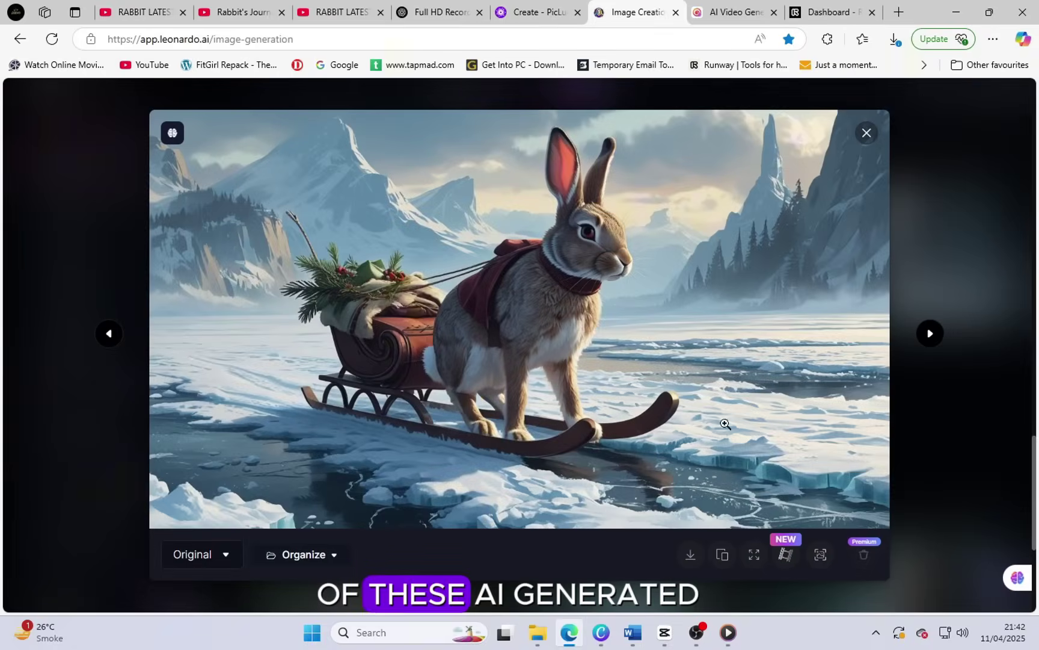
click(930, 335)
click(930, 335)
click(866, 132)
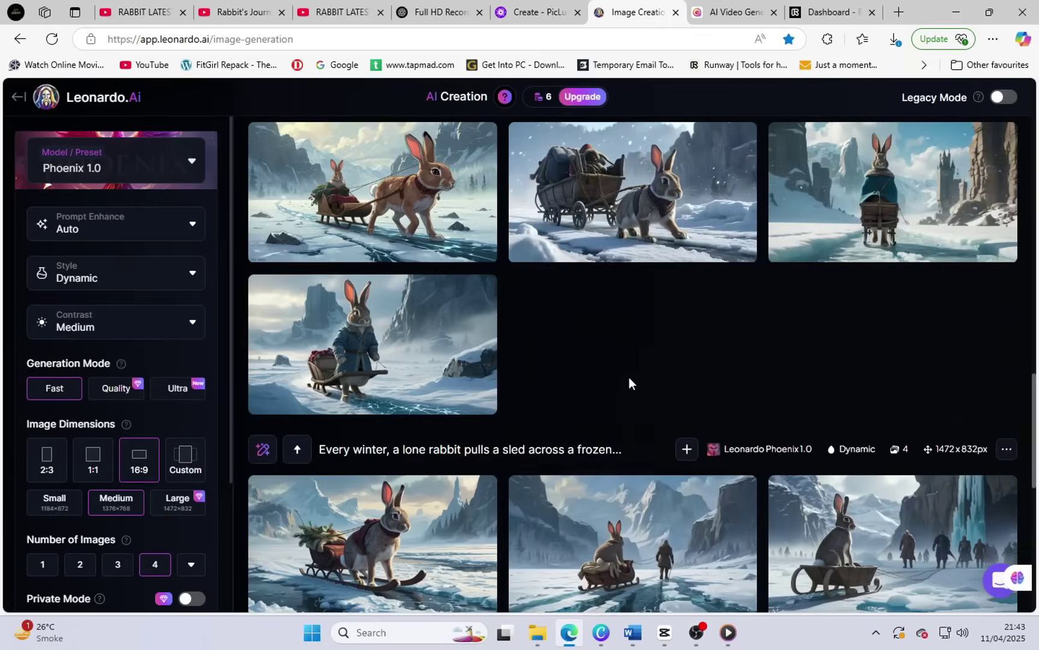
click(421, 210)
click(866, 132)
scroll(677, 492, up, 10)
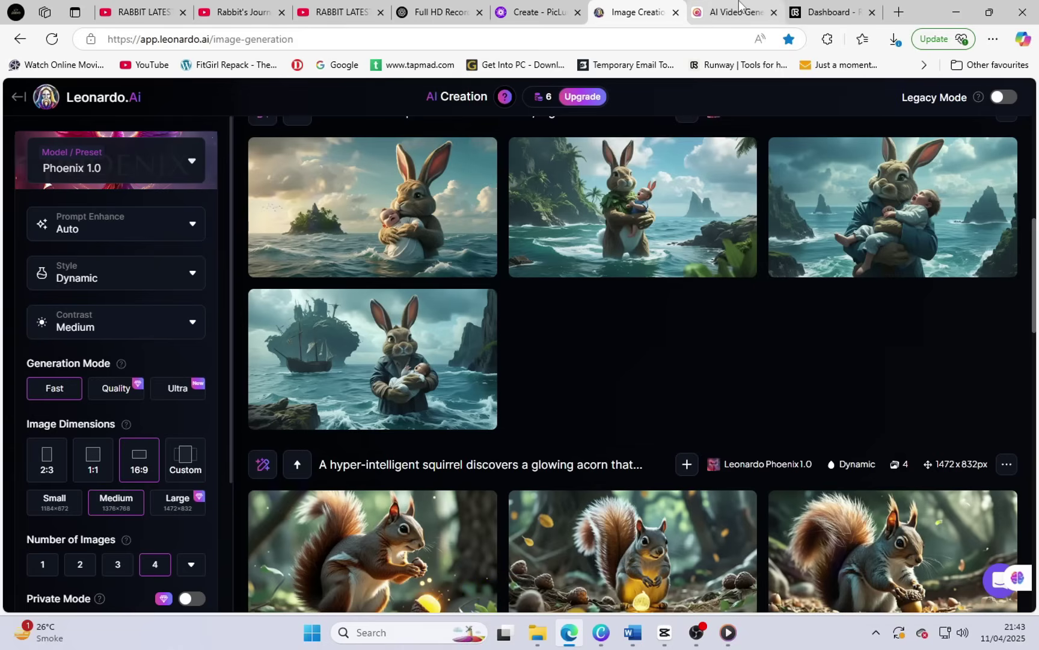
click(740, 10)
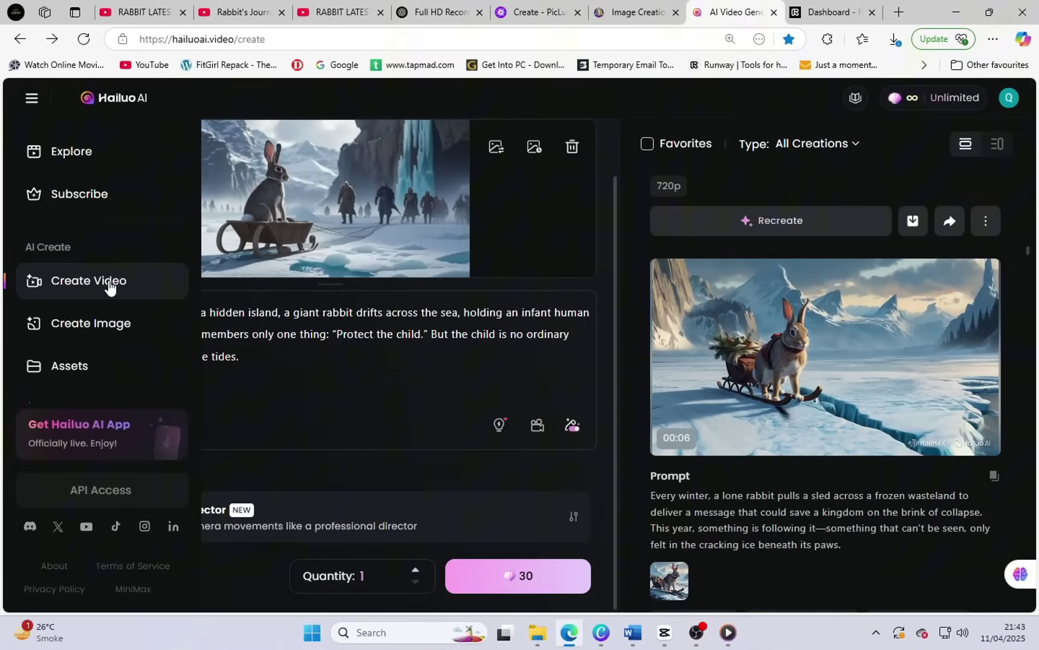
Replace the old sled image with image 1, the forest rabbit, from the Rabbit folder.
click(109, 286)
scroll(387, 305, up, 1)
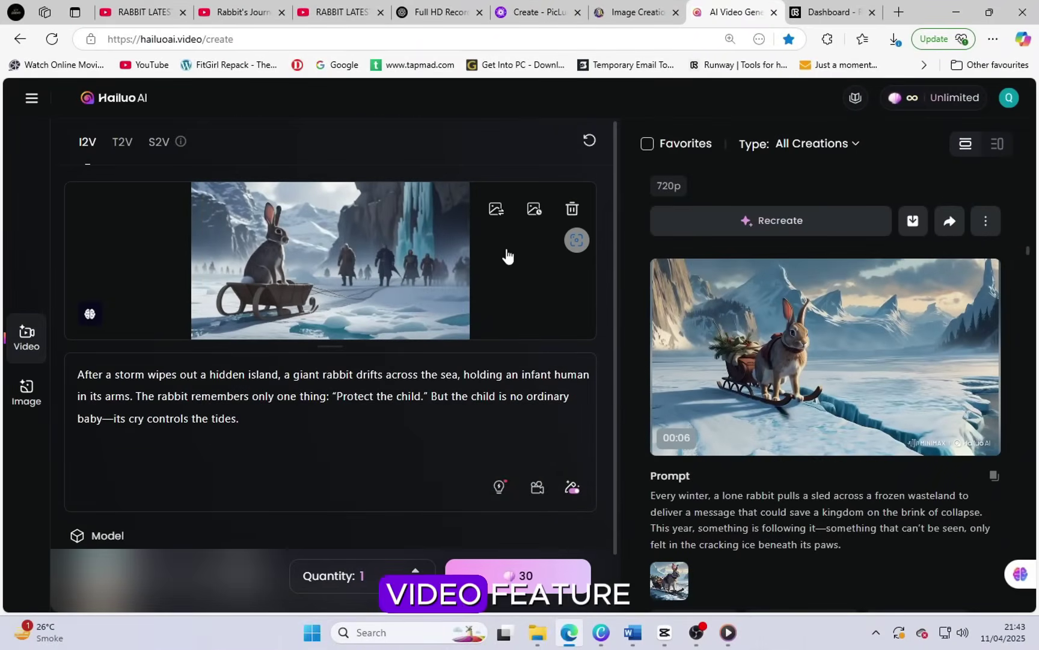
click(572, 209)
click(464, 283)
click(167, 135)
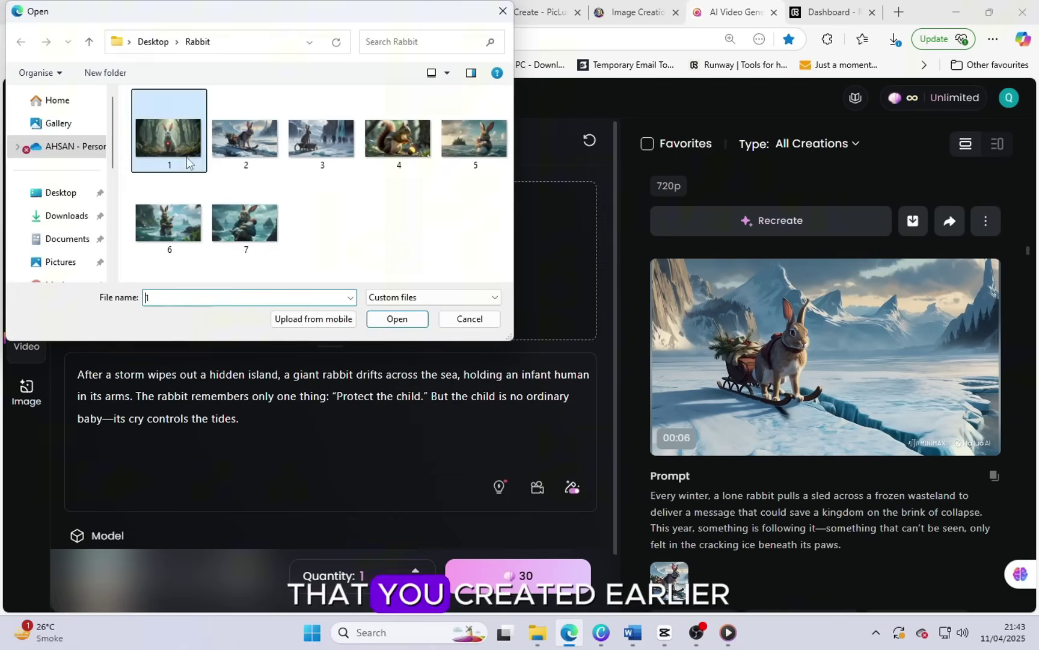
click(397, 318)
Copy the Blood-Marked Rabbit story from Word and paste it over the video prompt.
click(632, 633)
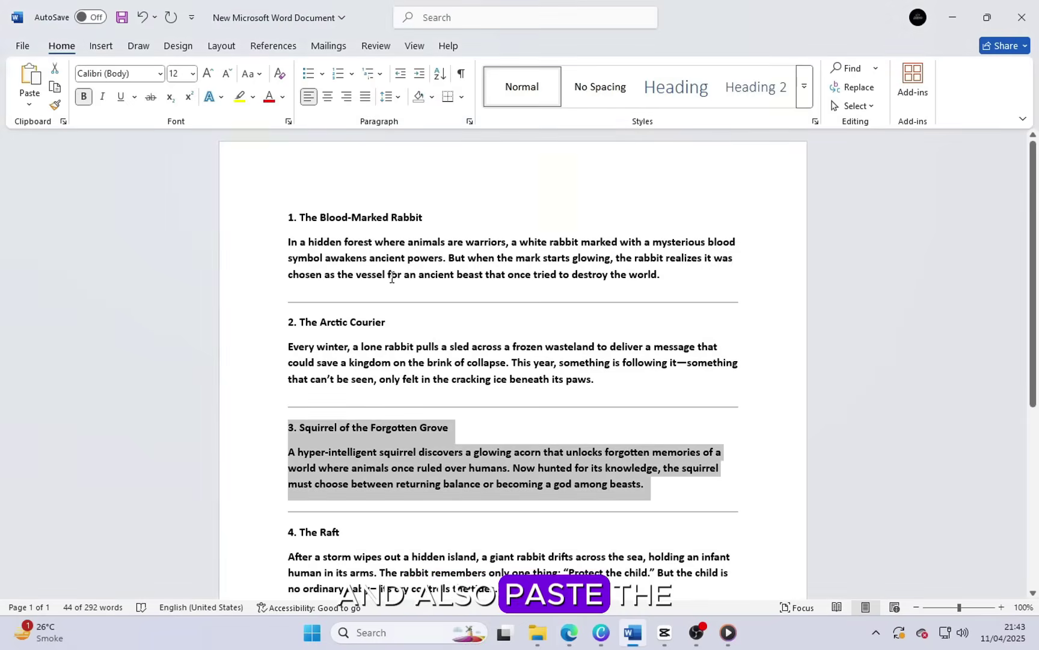
triple_click(648, 294)
key(ctrl+c)
click(569, 632)
click(327, 432)
key(ctrl+a)
key(ctrl+v)
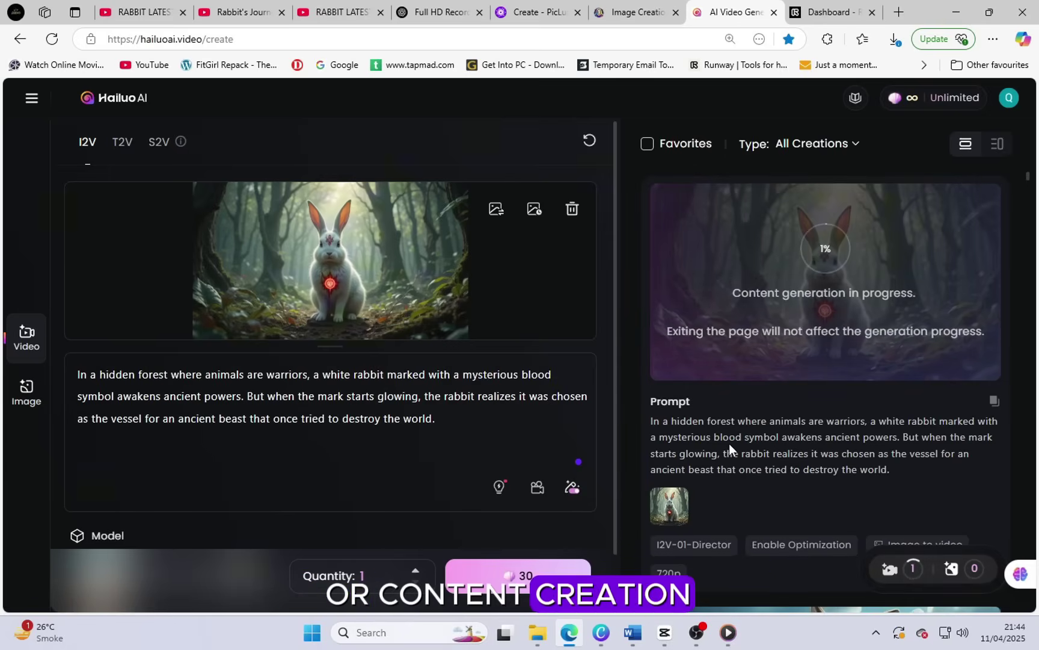
Submit a Gen-4 Turbo video of the Blood-Marked Rabbit story with the rabbit image in Runway.
click(830, 12)
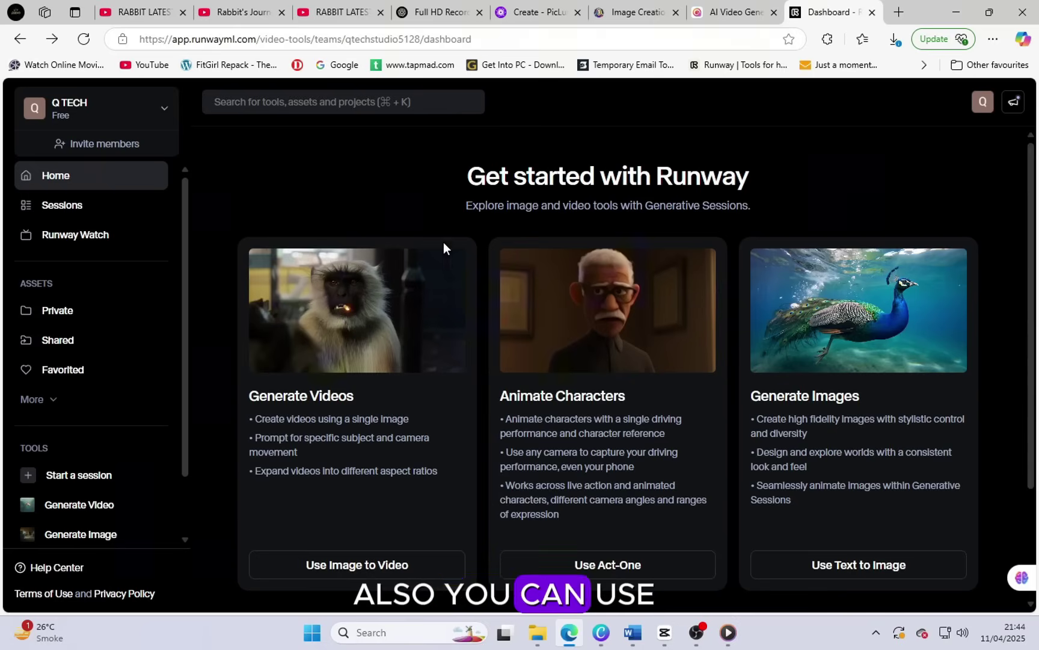
click(91, 506)
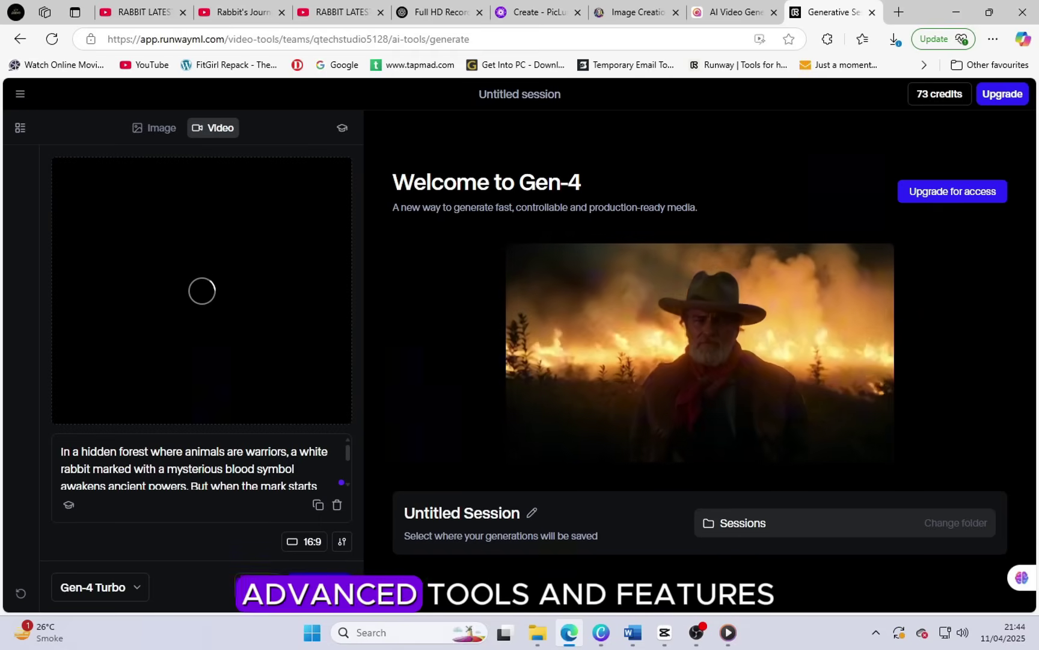
click(319, 587)
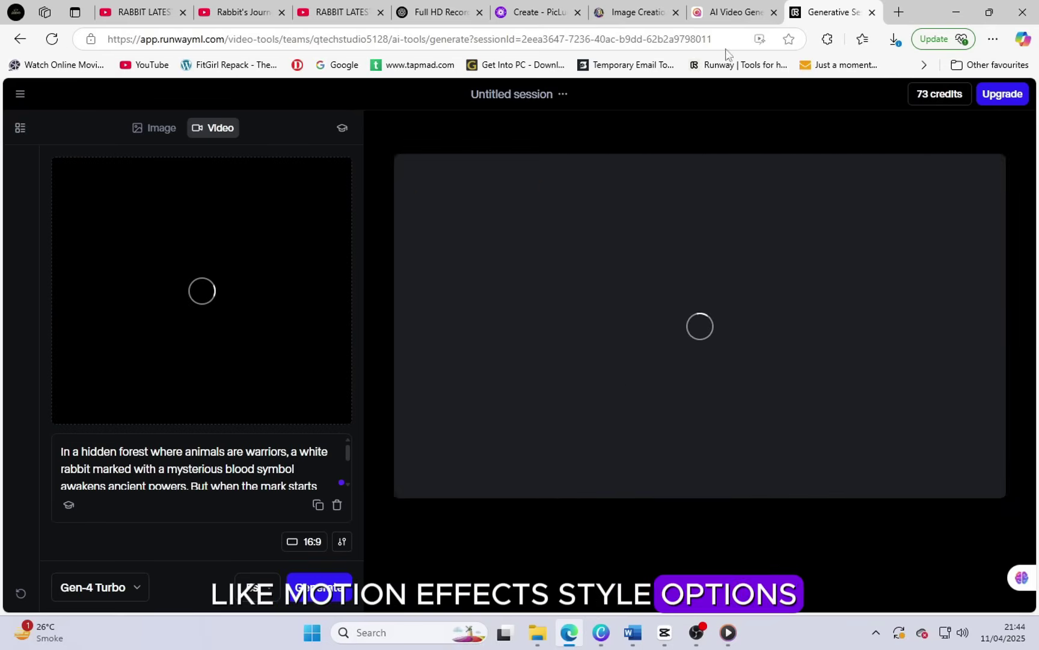
Review the finished forest rabbit clip in Hailuo AI's creations.
click(731, 12)
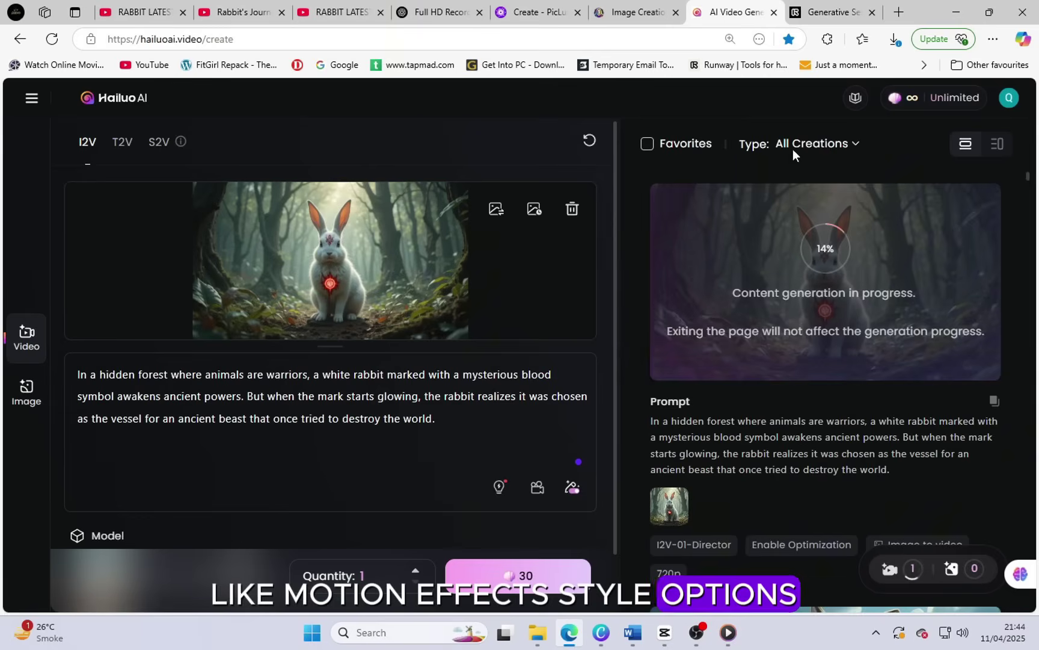
scroll(724, 337, down, 10)
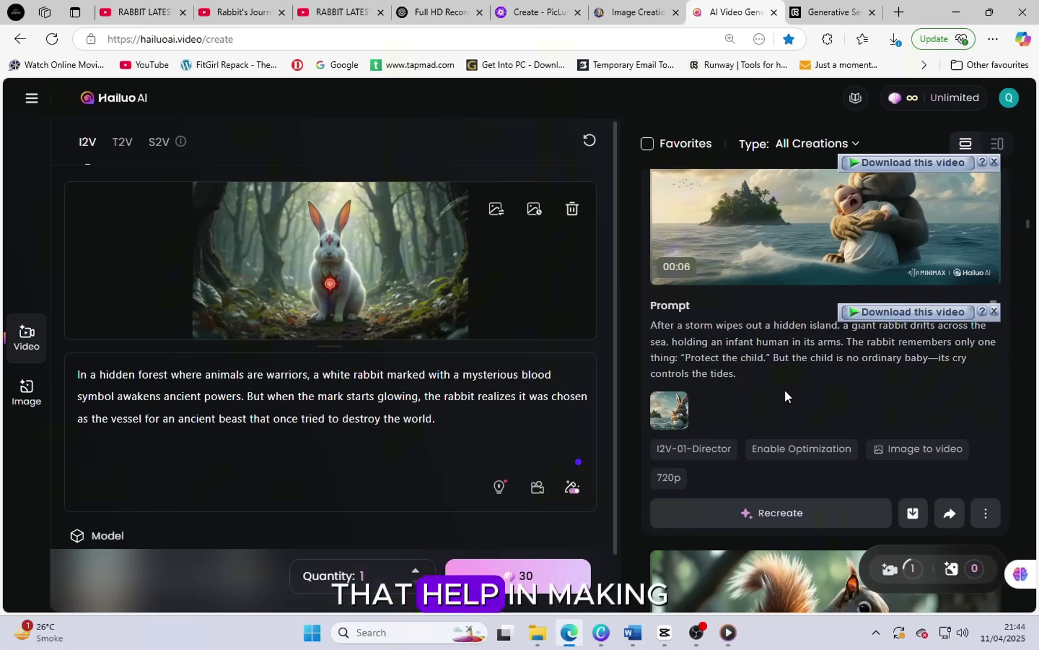
scroll(870, 412, down, 15)
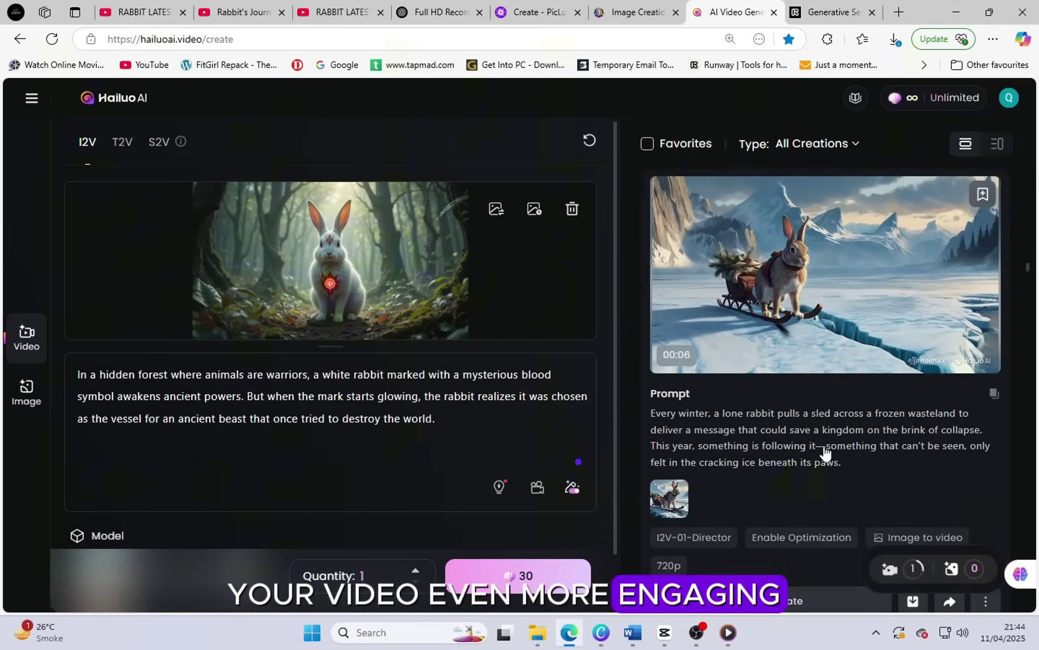
scroll(823, 468, down, 2)
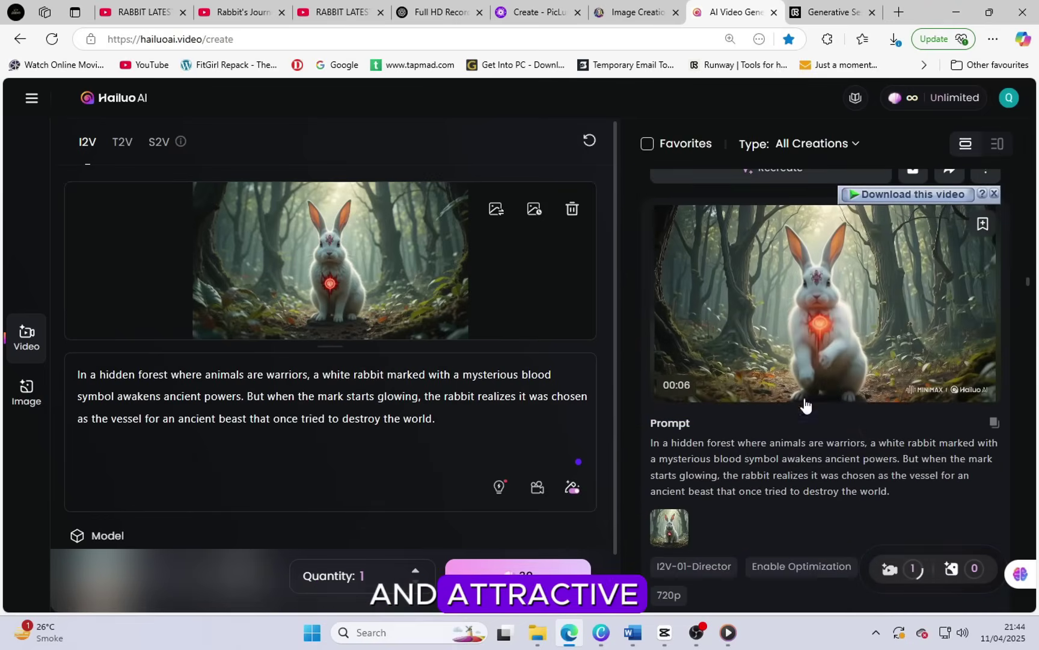
click(799, 335)
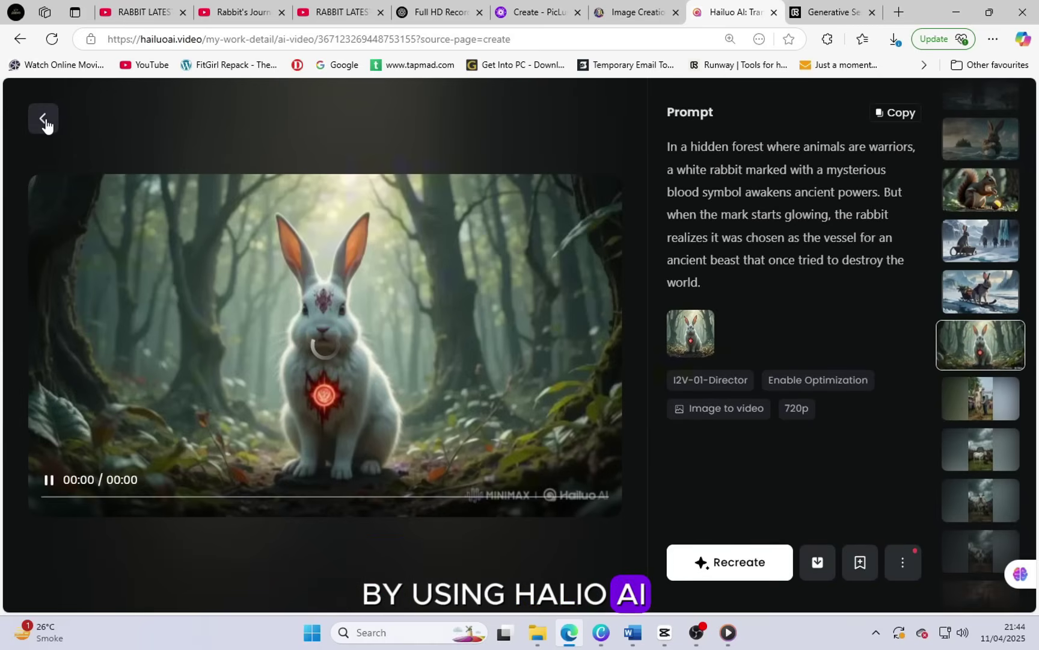
click(43, 119)
Review the sled rabbit clip's detail page.
scroll(812, 343, up, 6)
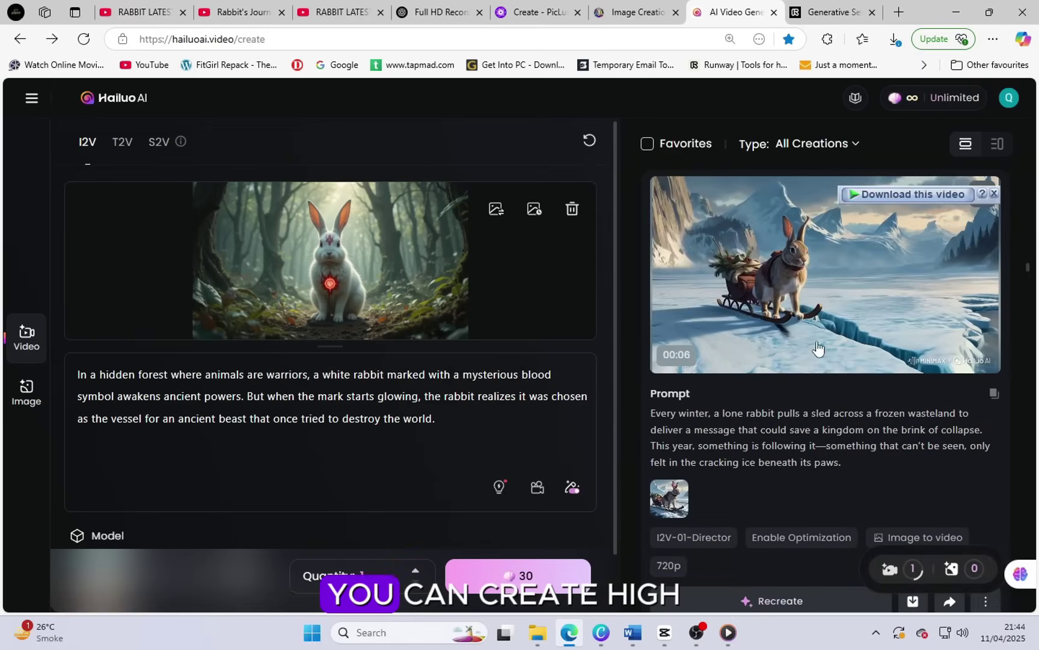
scroll(800, 313, up, 3)
scroll(806, 331, down, 2)
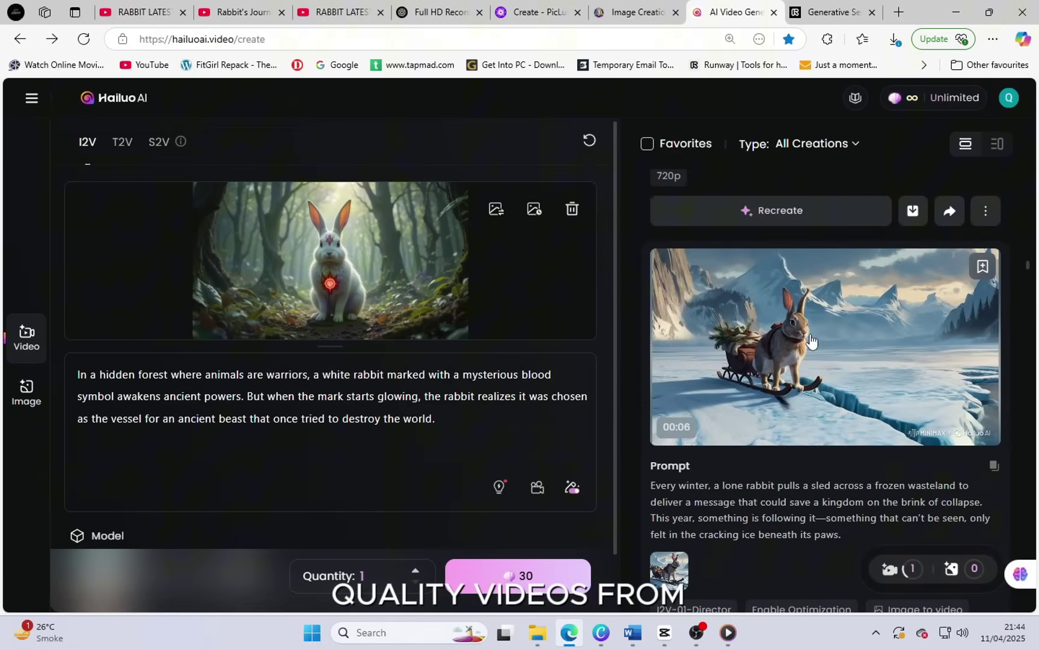
click(810, 337)
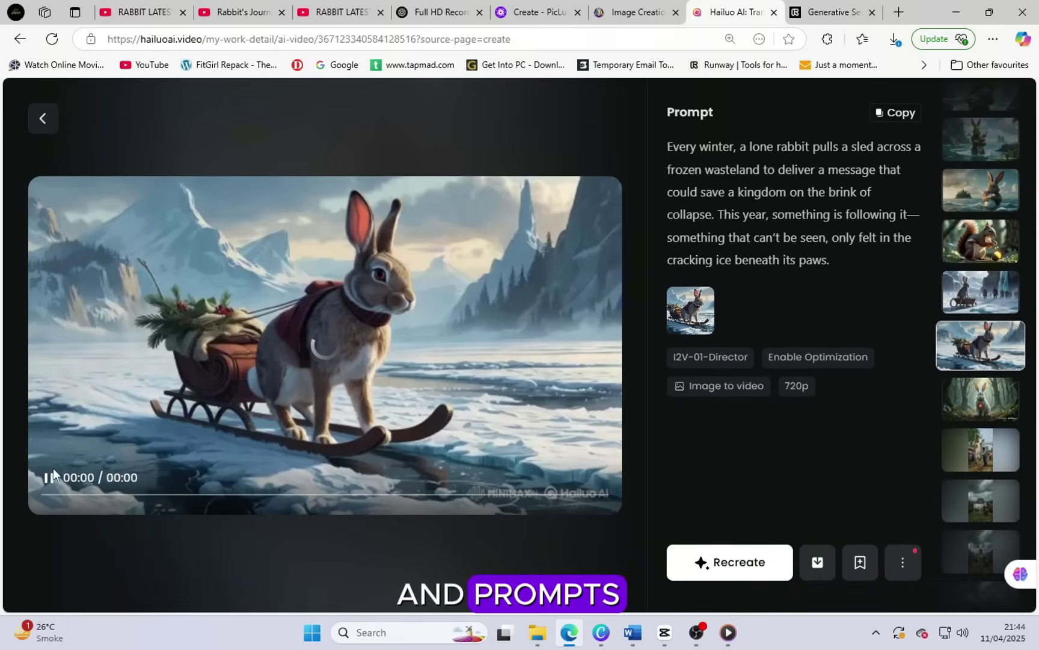
click(48, 126)
Review the rabbit-with-baby clip and return to the creation page.
scroll(782, 390, down, 6)
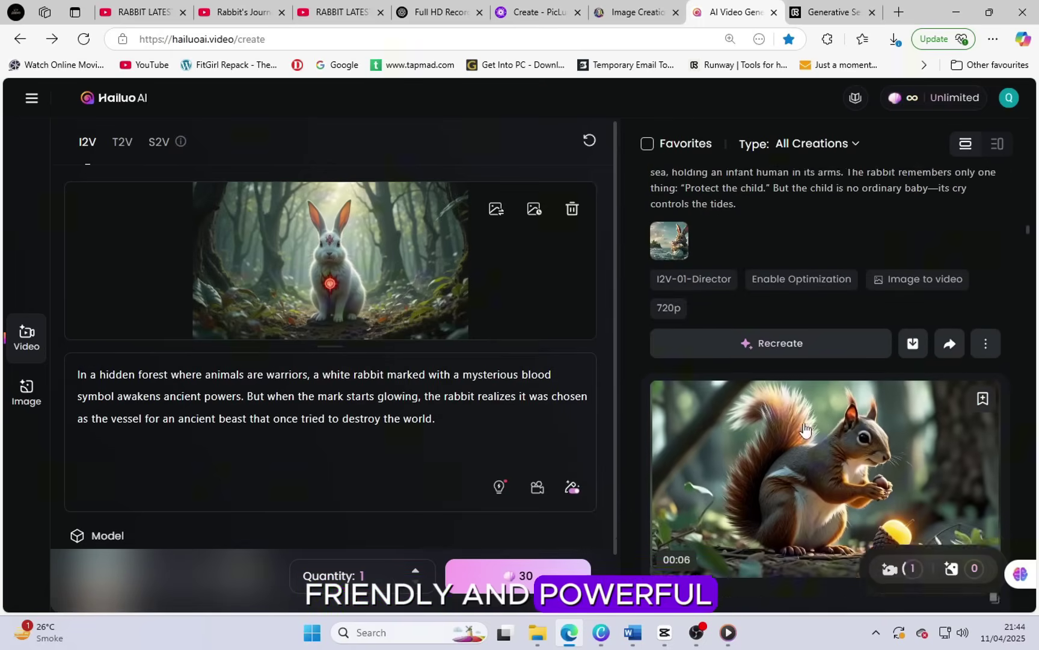
scroll(809, 431, down, 8)
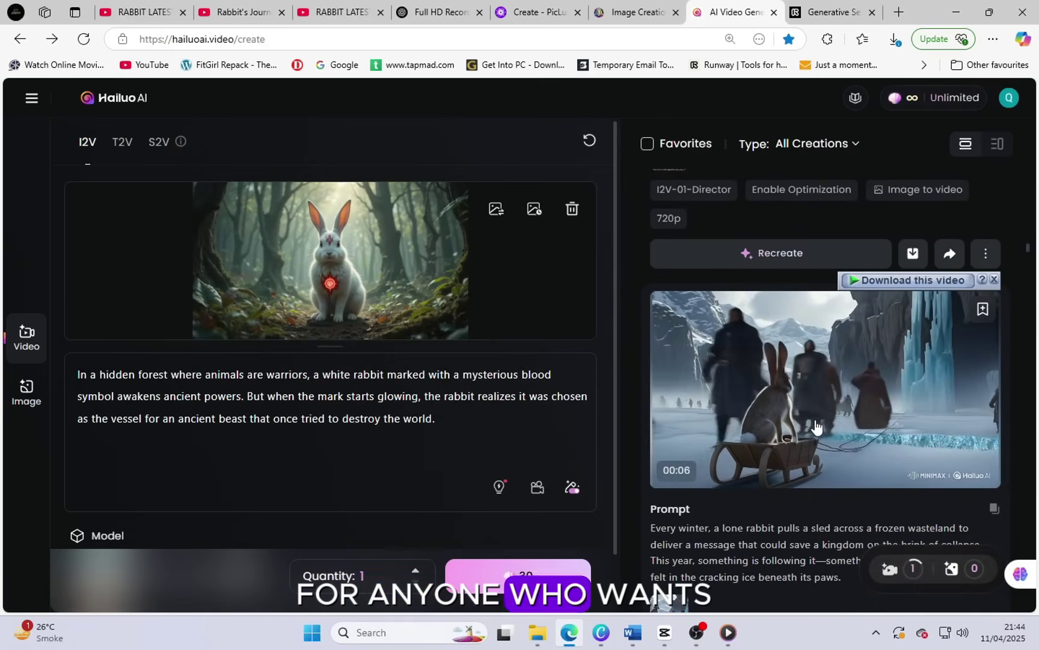
scroll(812, 415, up, 5)
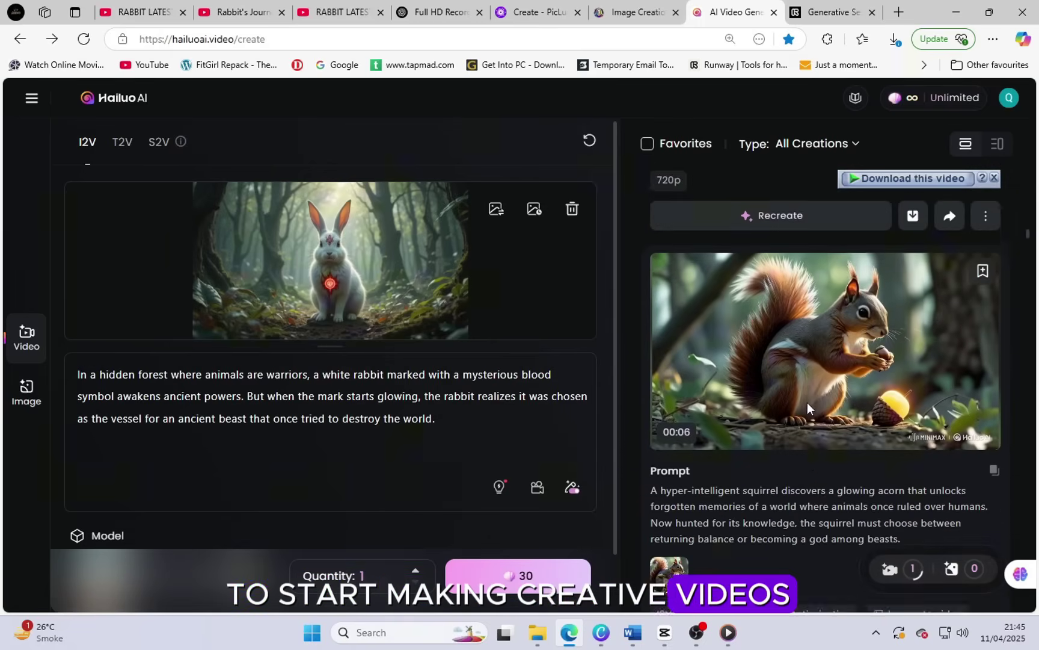
mouse_move(808, 403)
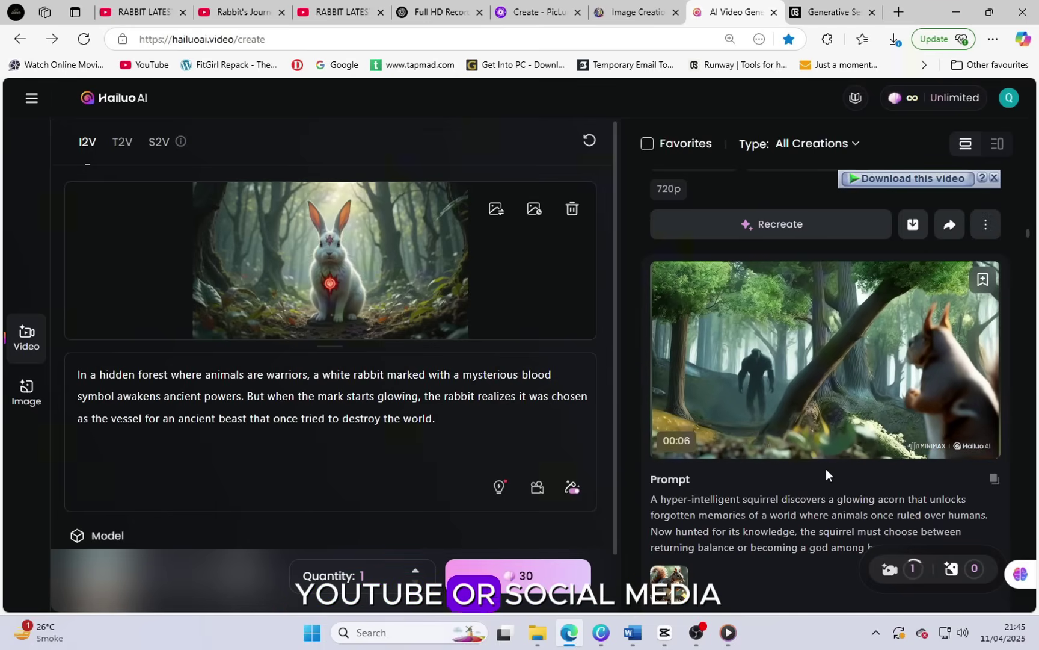
scroll(826, 467, up, 5)
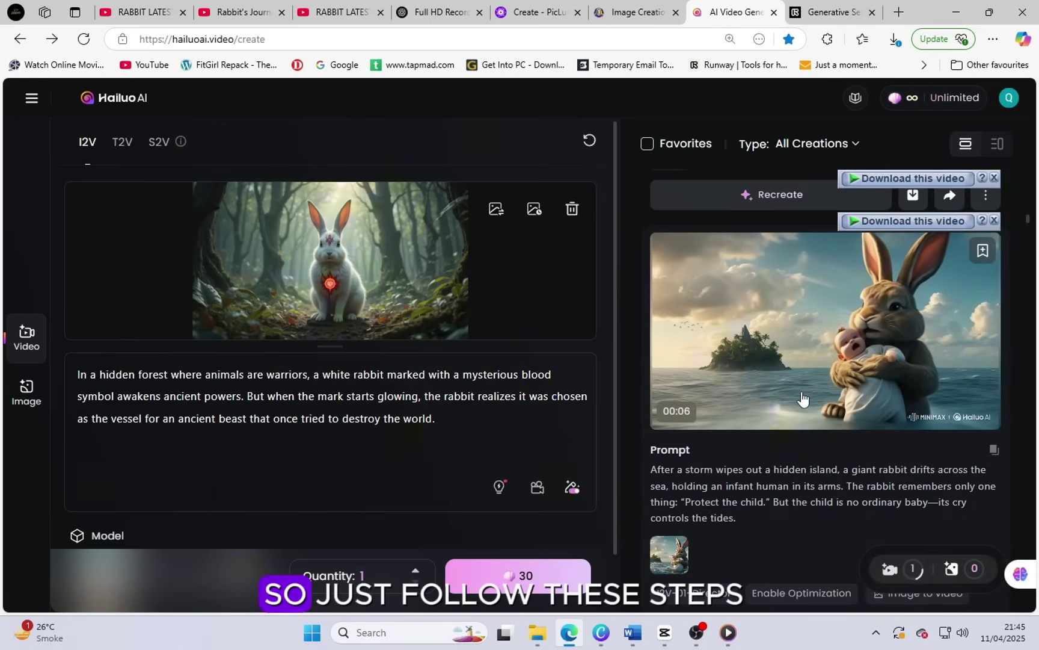
click(799, 394)
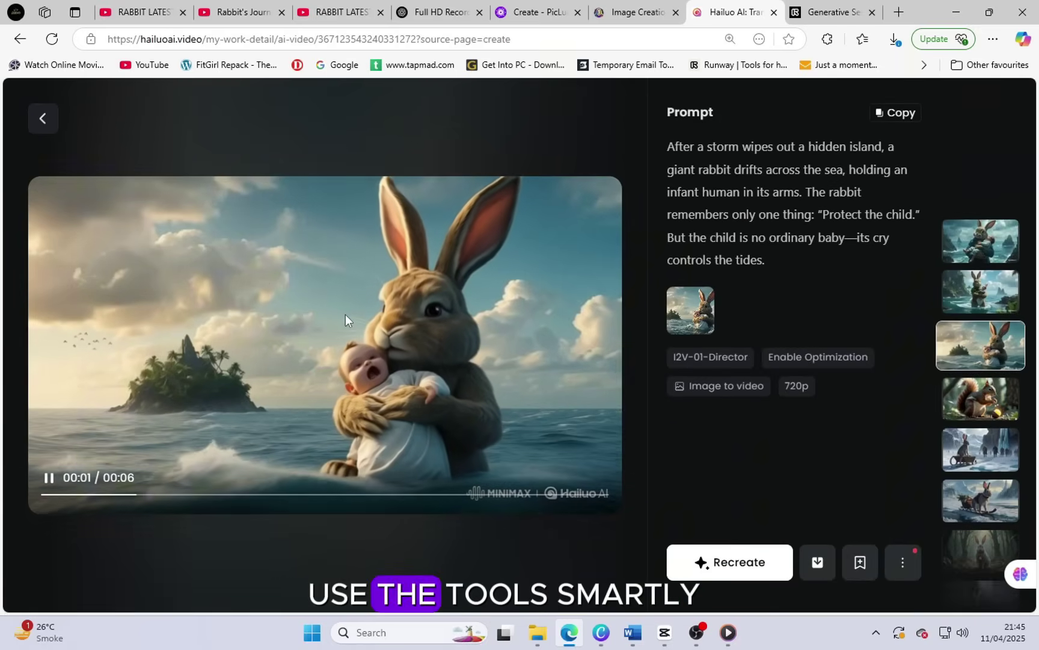
click(47, 118)
Paste the six stories into Magic Write and ask for a summary.
click(821, 17)
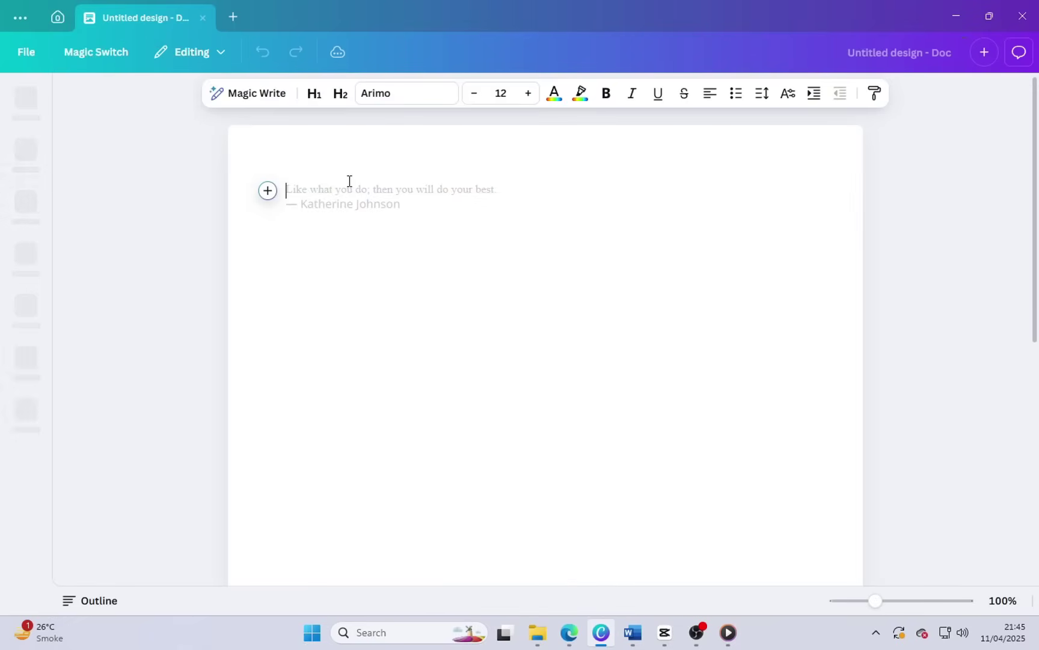
click(256, 95)
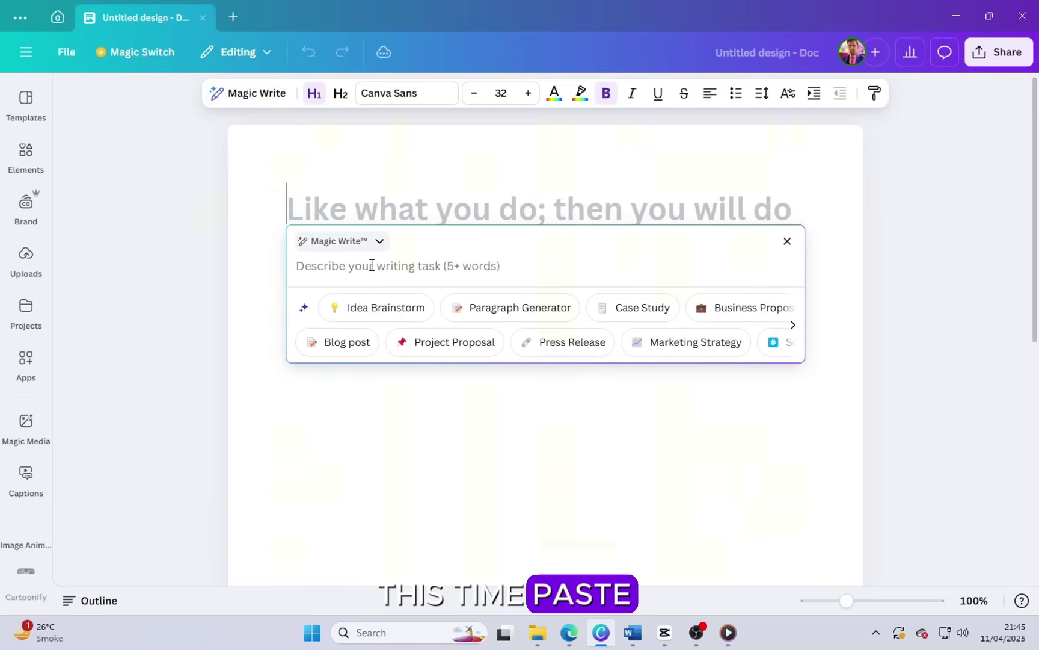
key(ctrl+v)
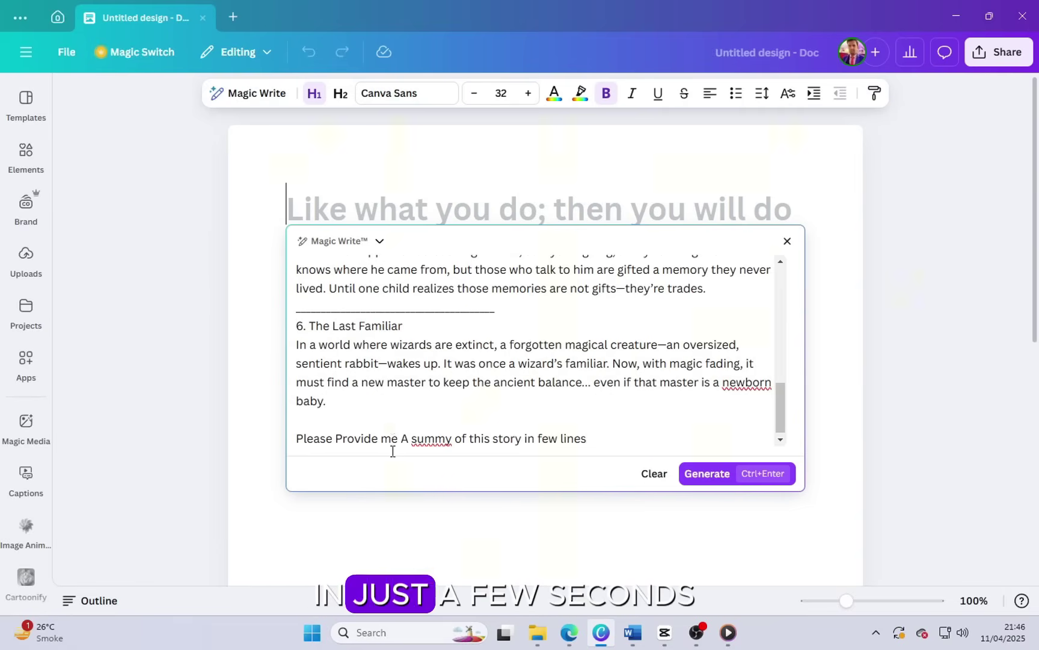
click(704, 479)
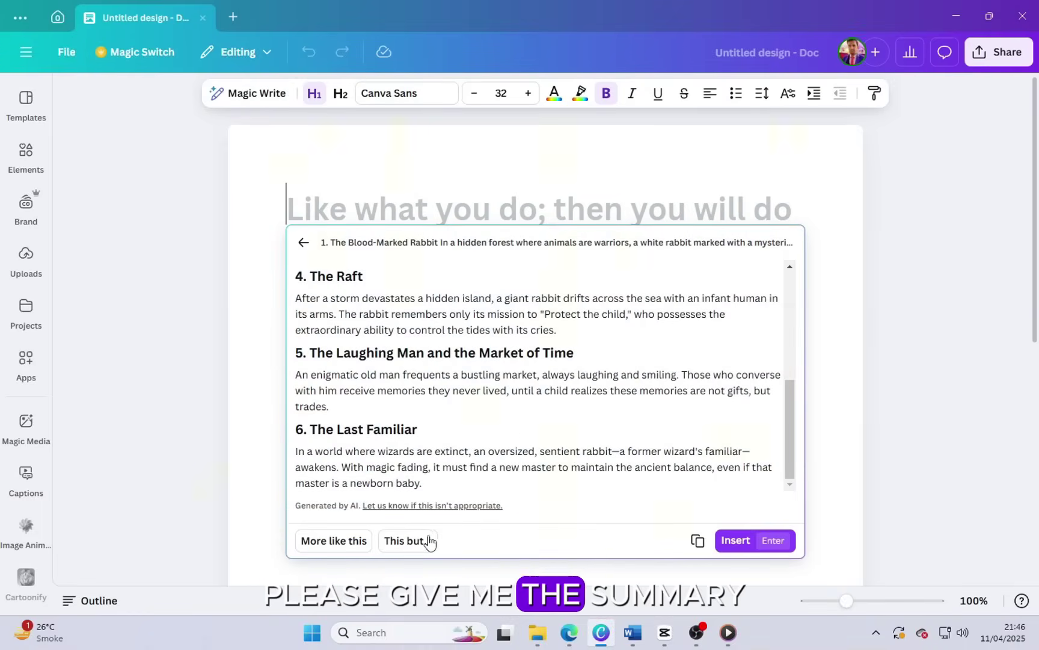
Rework the summary as 'not in heading style just few lines'.
text(not in headi)
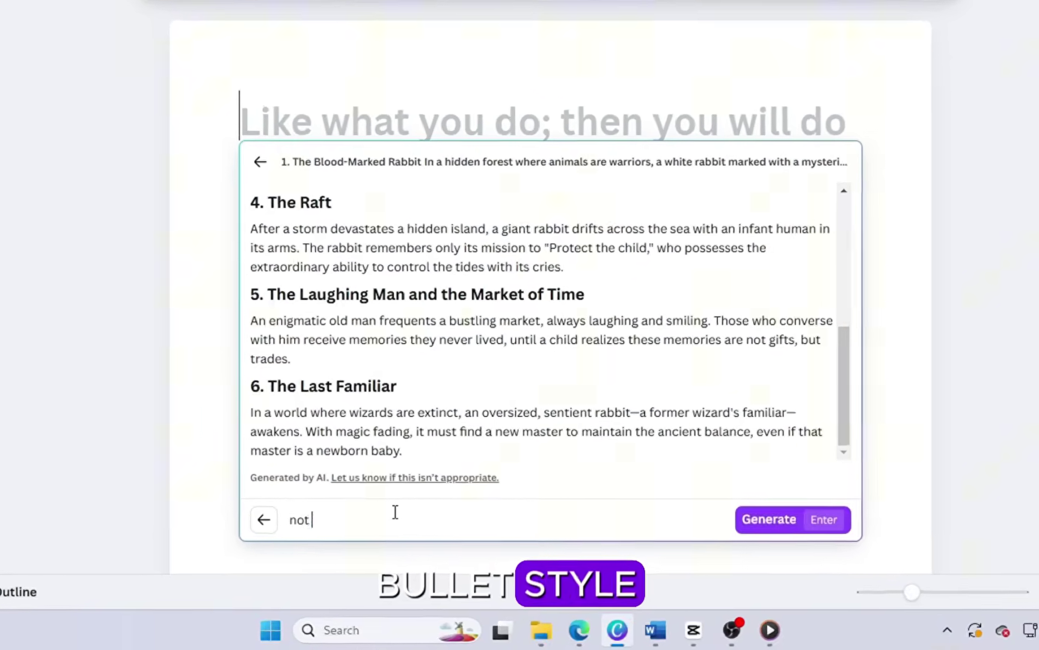
text(ng style )
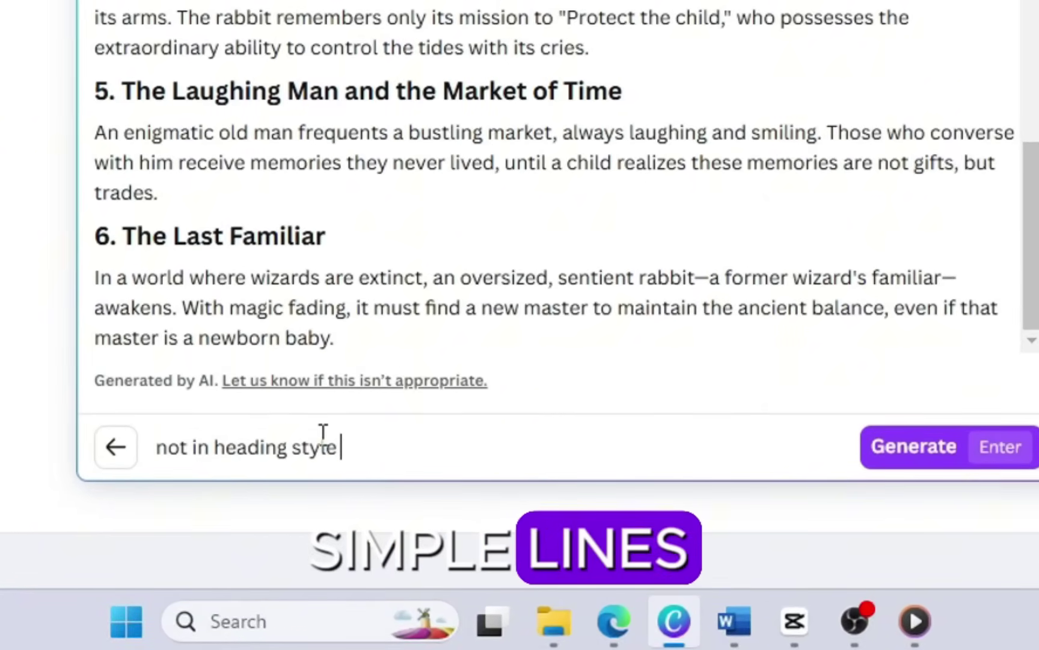
text(just few line)
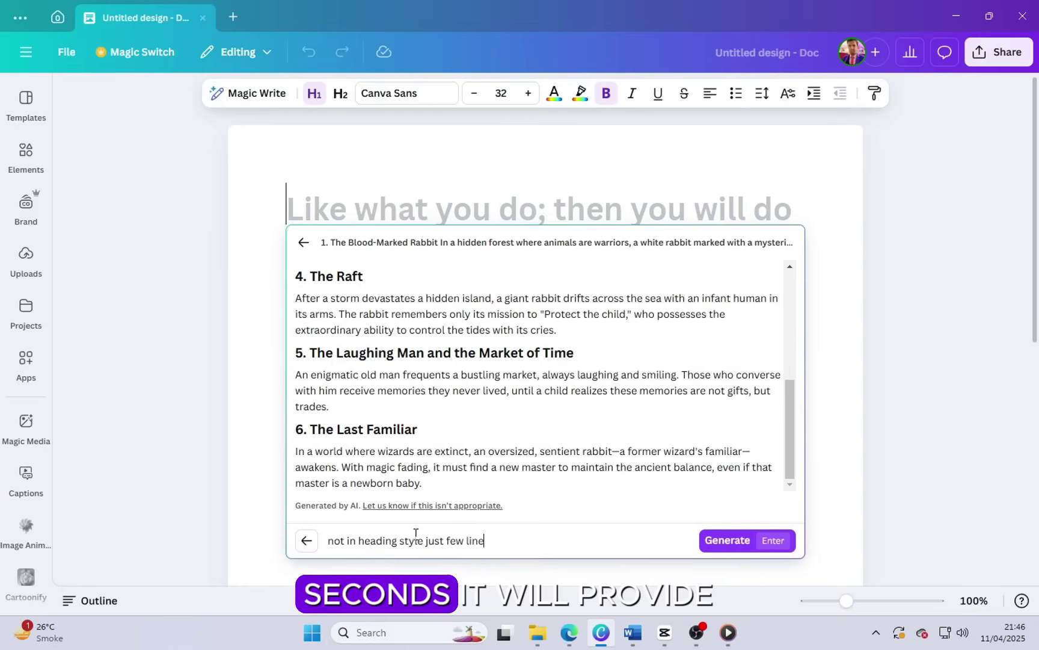
text(s)
key(Return)
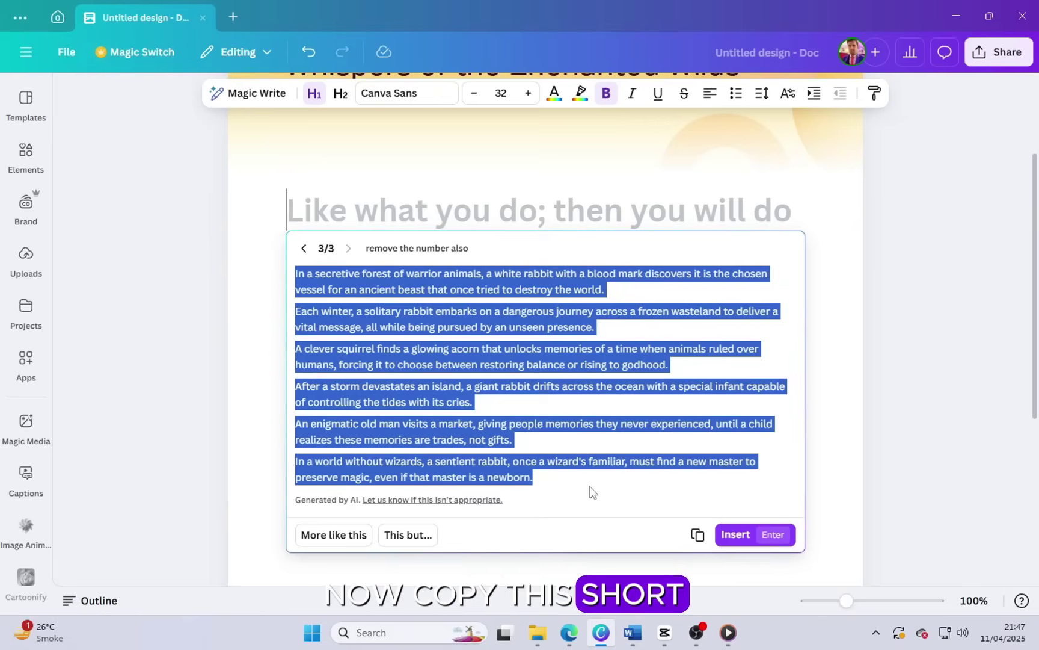
click(536, 463)
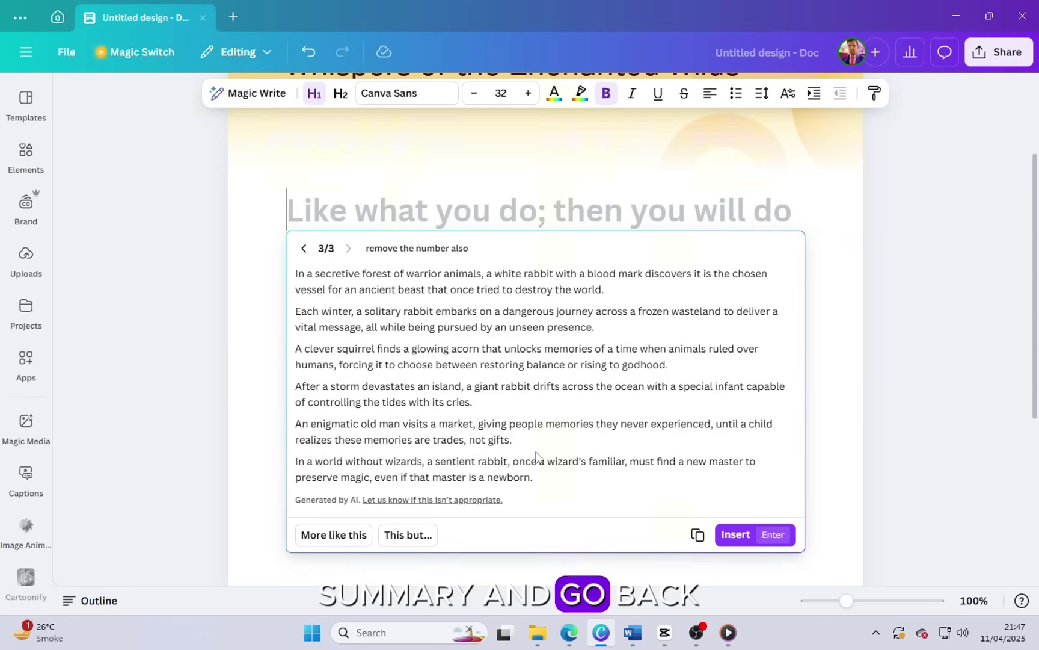
Paste the six story summaries into Runway's Generate Audio and generate speech in the Katie voice.
mouse_move(582, 635)
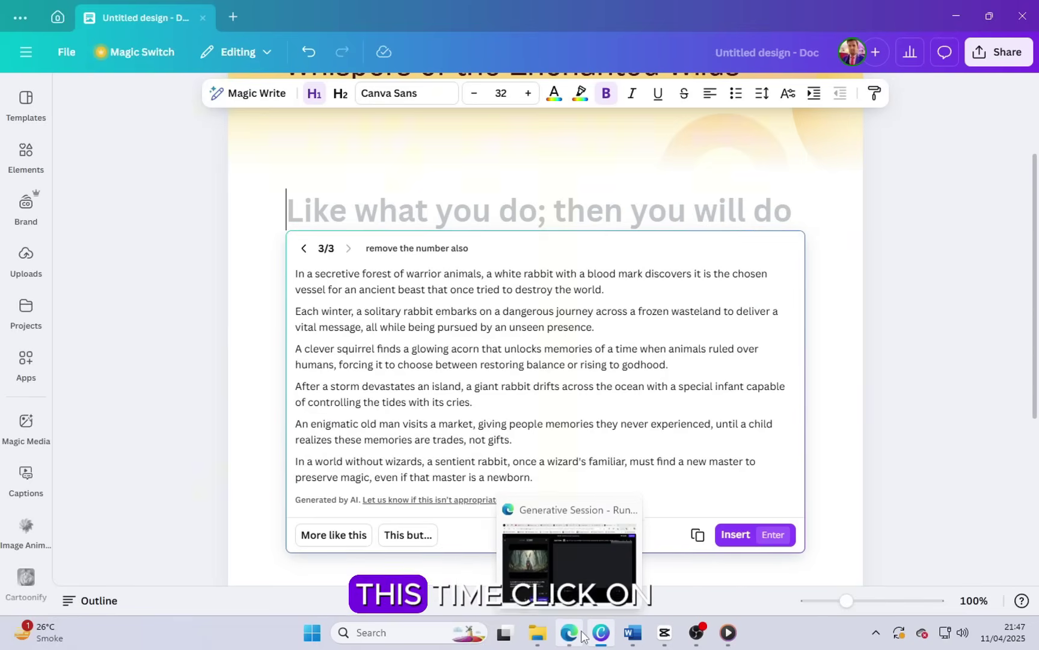
click(572, 593)
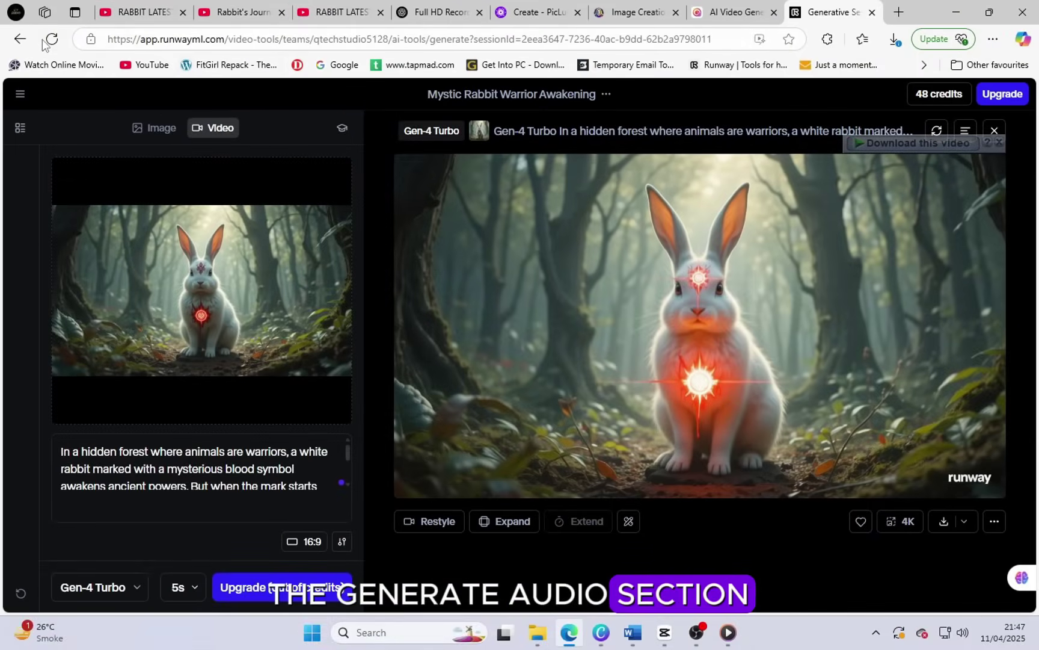
click(20, 39)
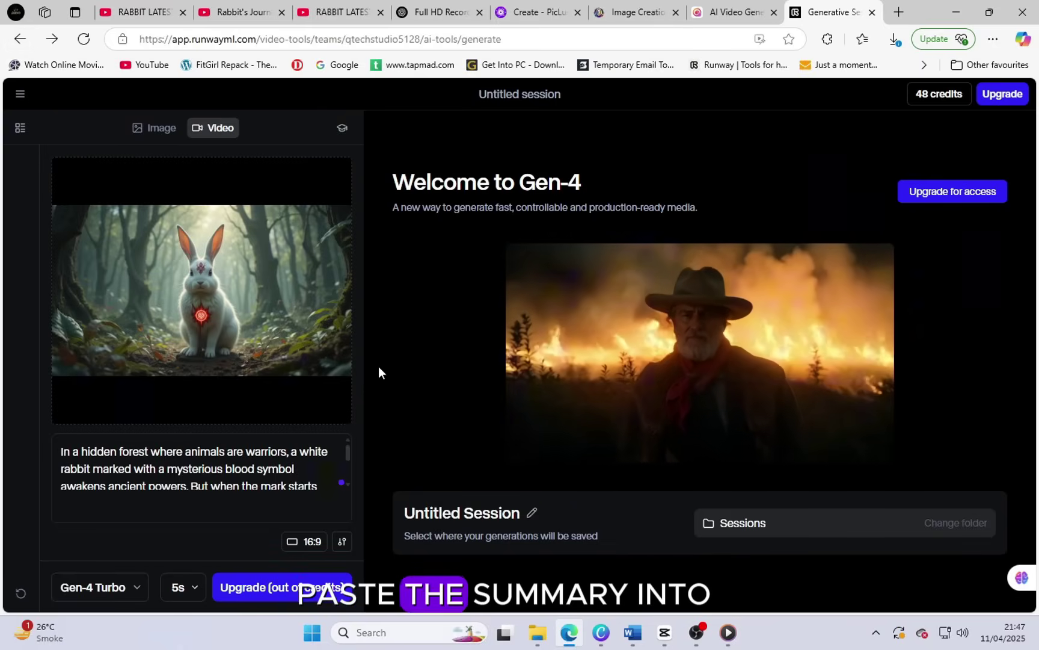
click(20, 93)
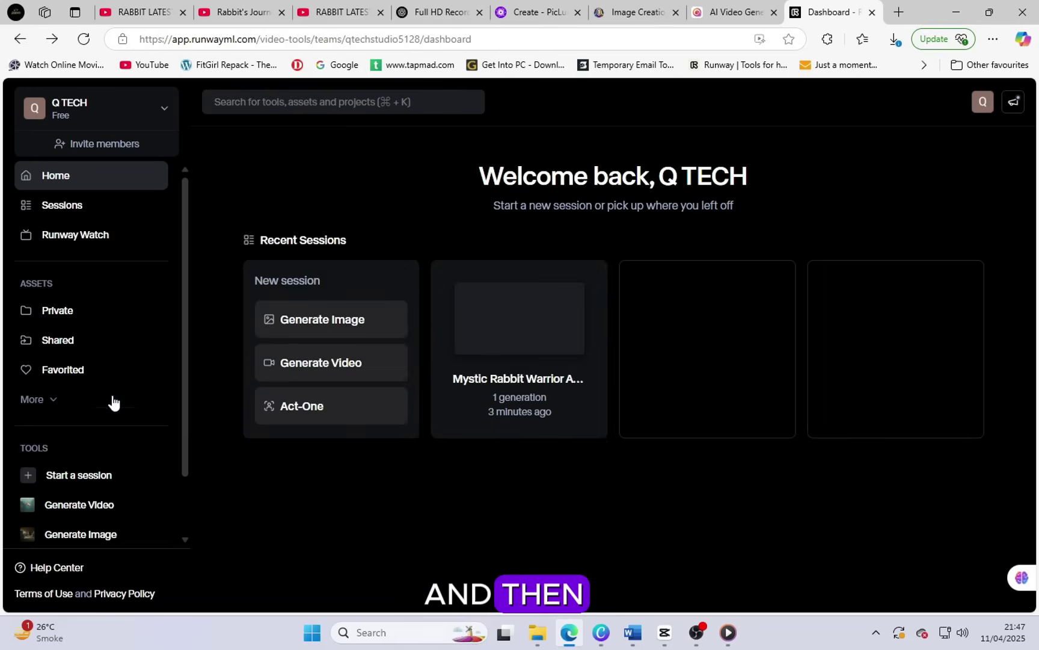
scroll(123, 481, down, 1)
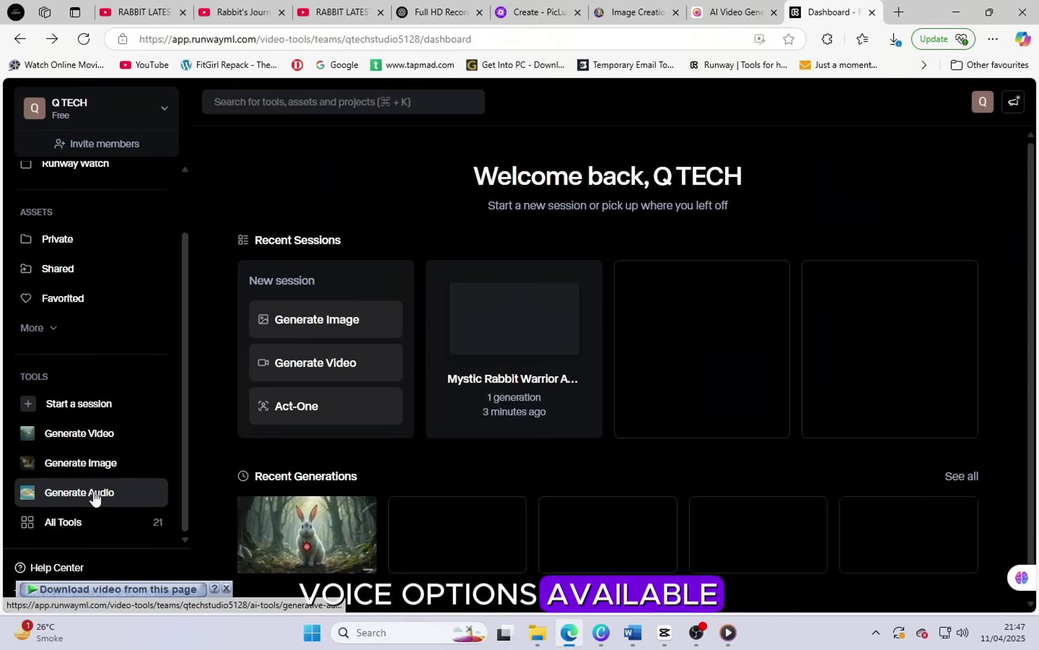
click(95, 493)
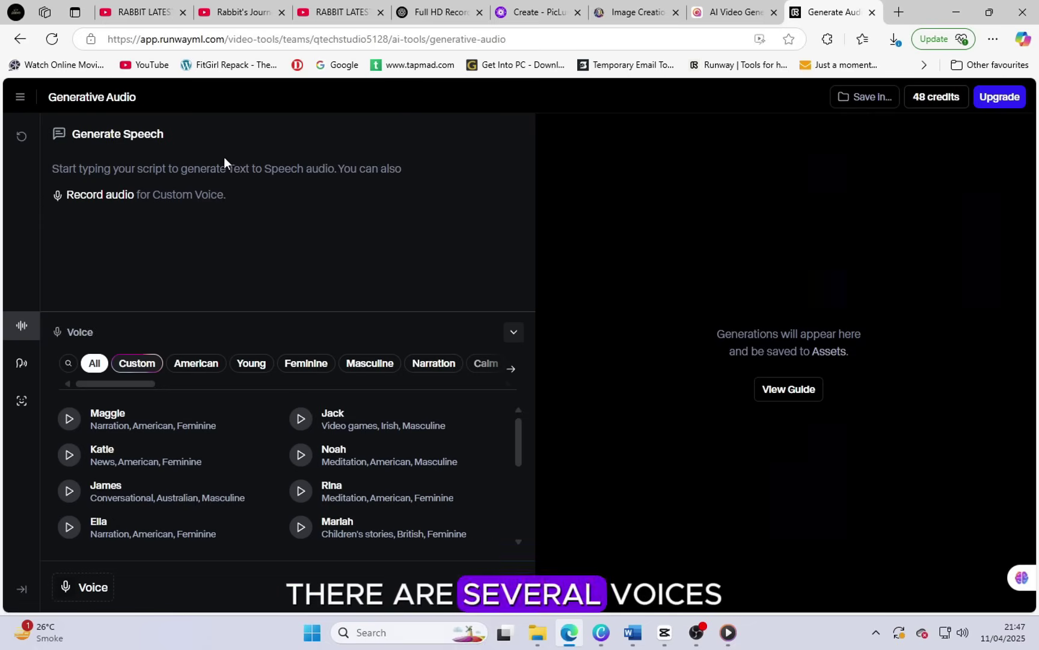
key(ctrl+v)
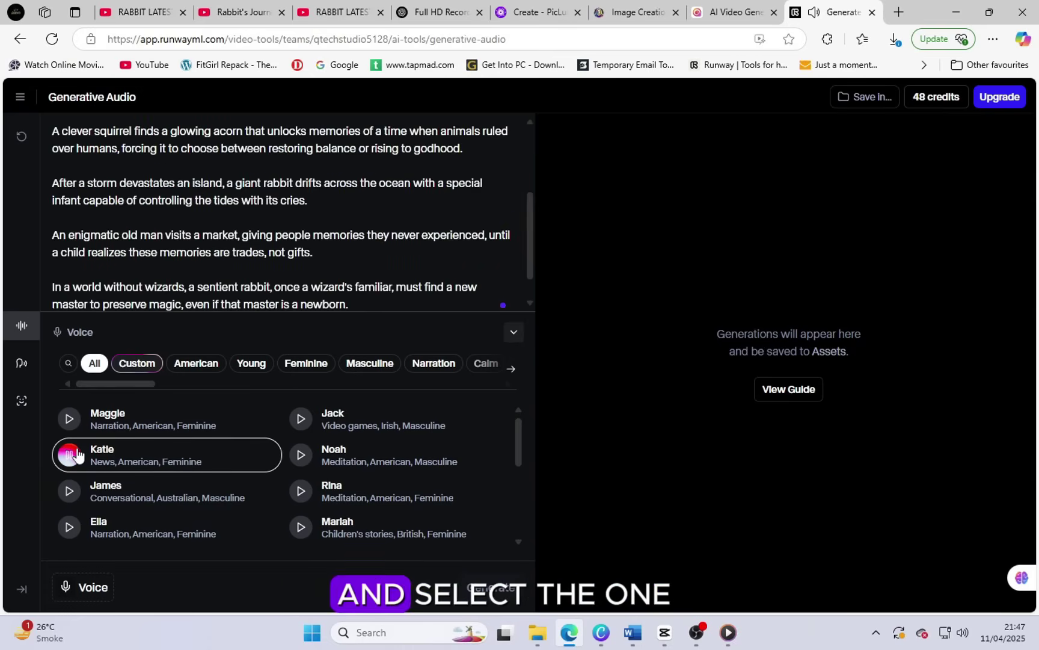
click(187, 455)
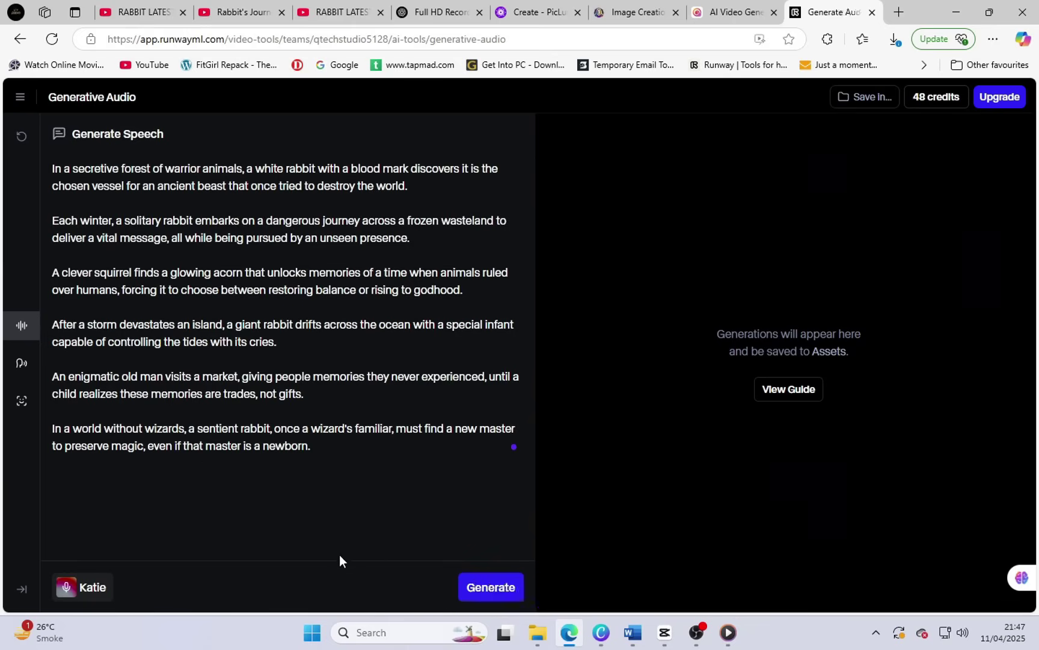
click(483, 595)
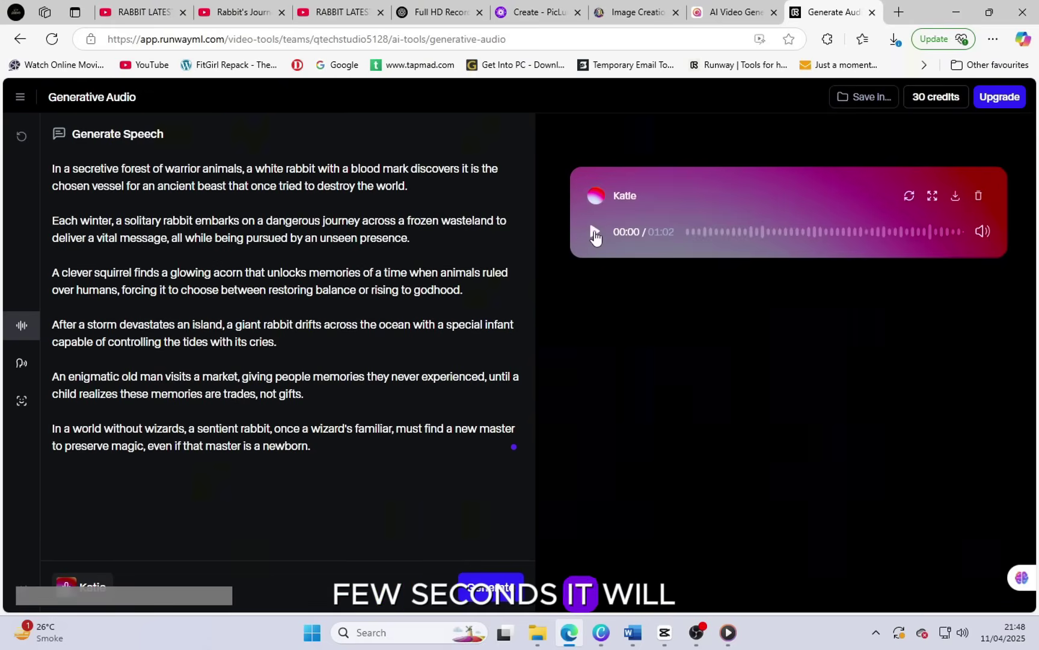
Preview the 1:02 Katie narration and save it over the Desktop's Text to Speech MP3.
click(595, 232)
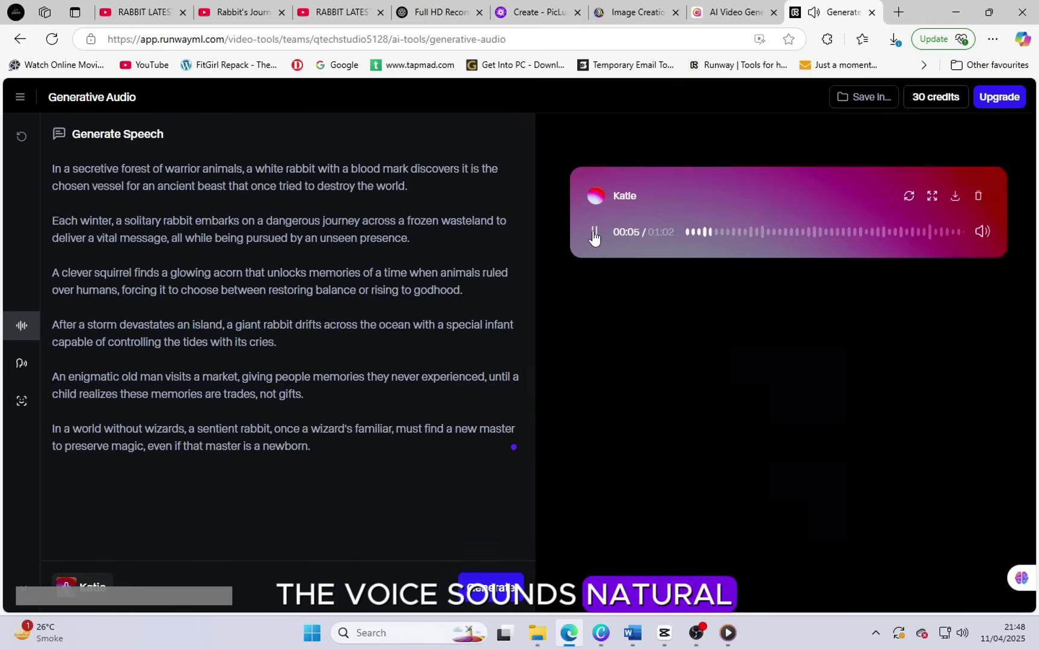
click(595, 234)
click(952, 207)
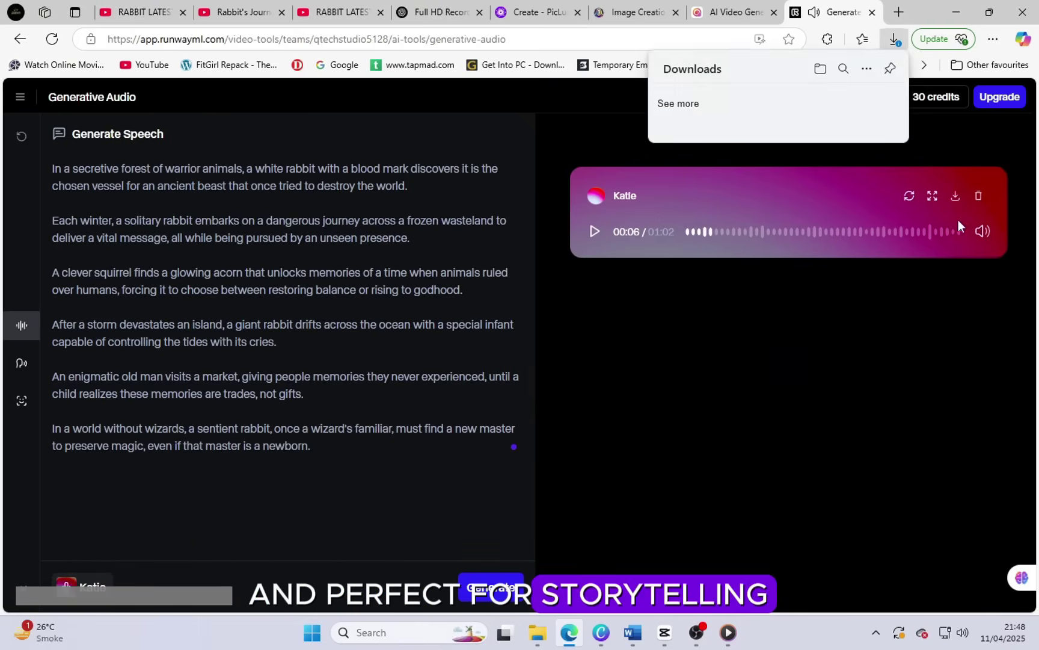
click(749, 123)
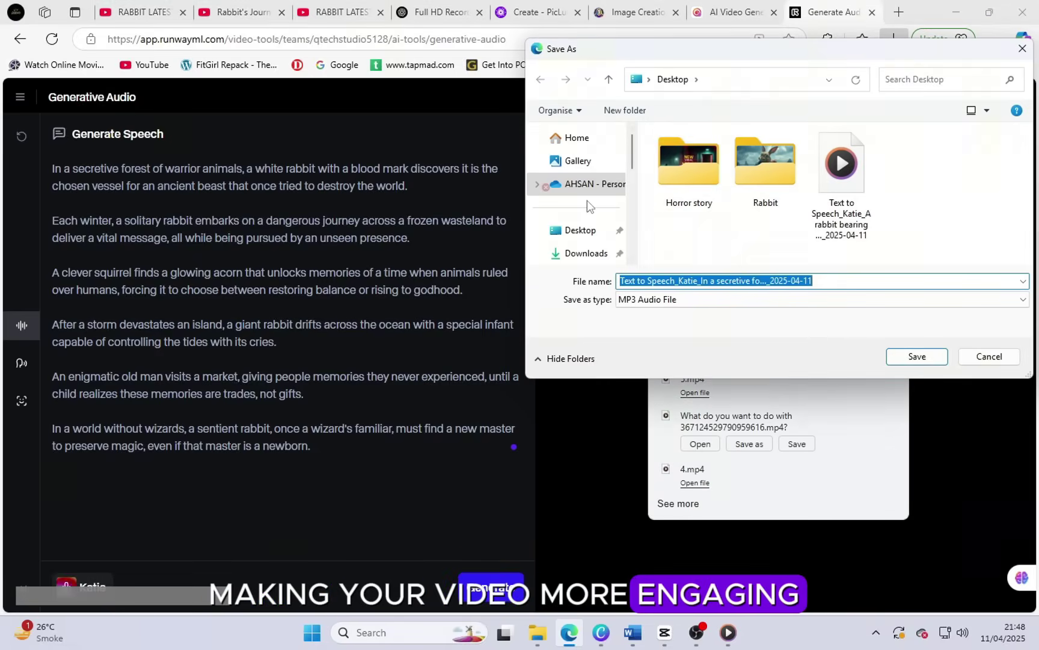
click(816, 158)
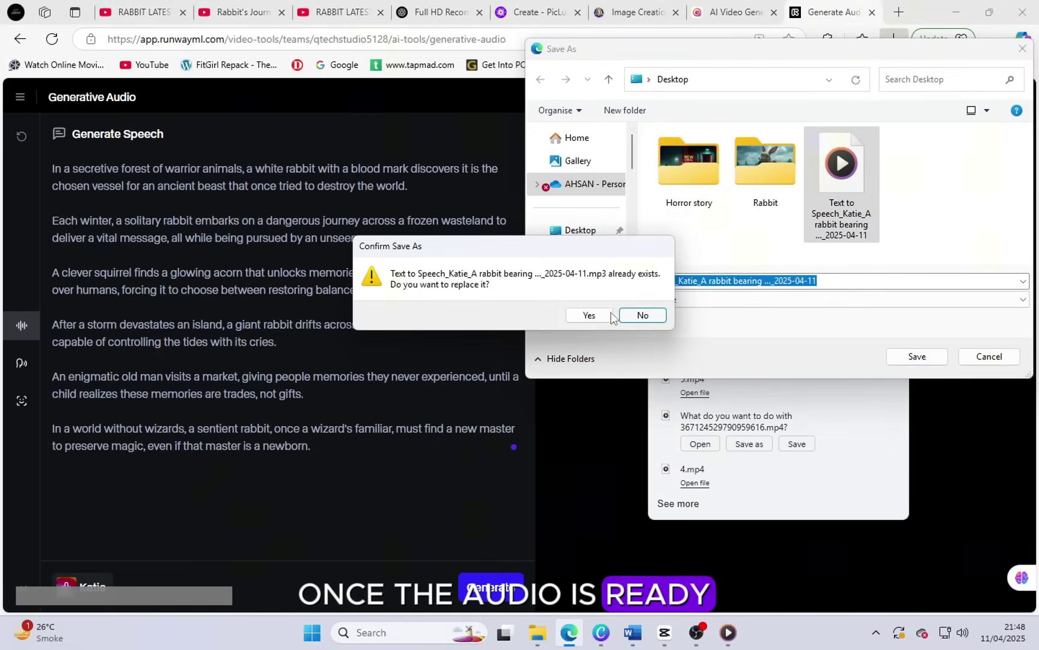
click(589, 316)
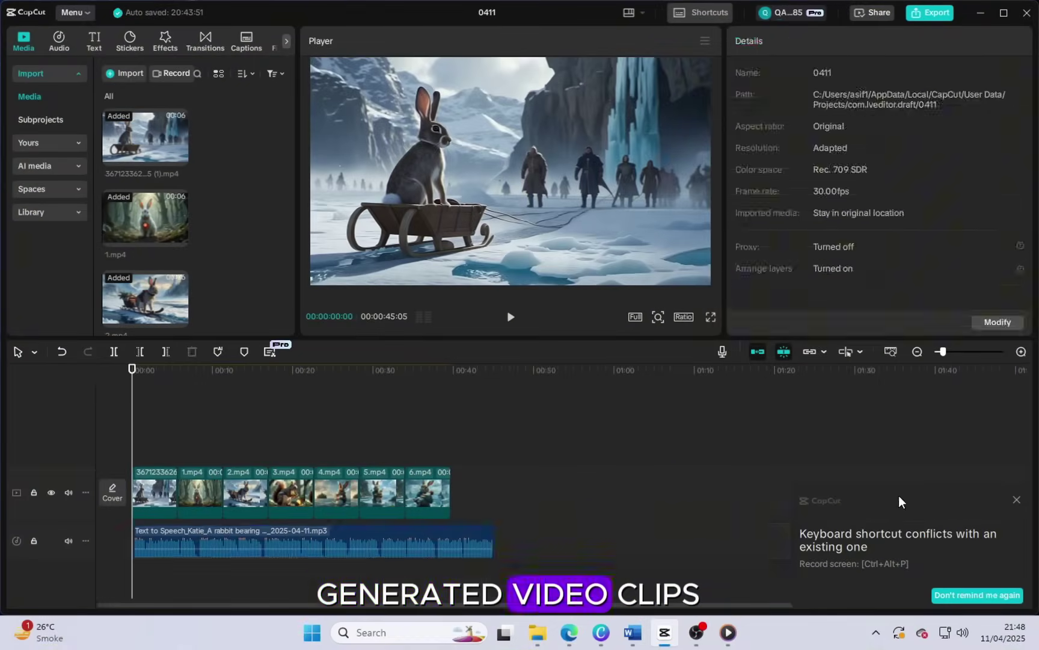
Replace the old voiceover with the new Katie MP3 beneath the video clips.
key(End)
click(1017, 500)
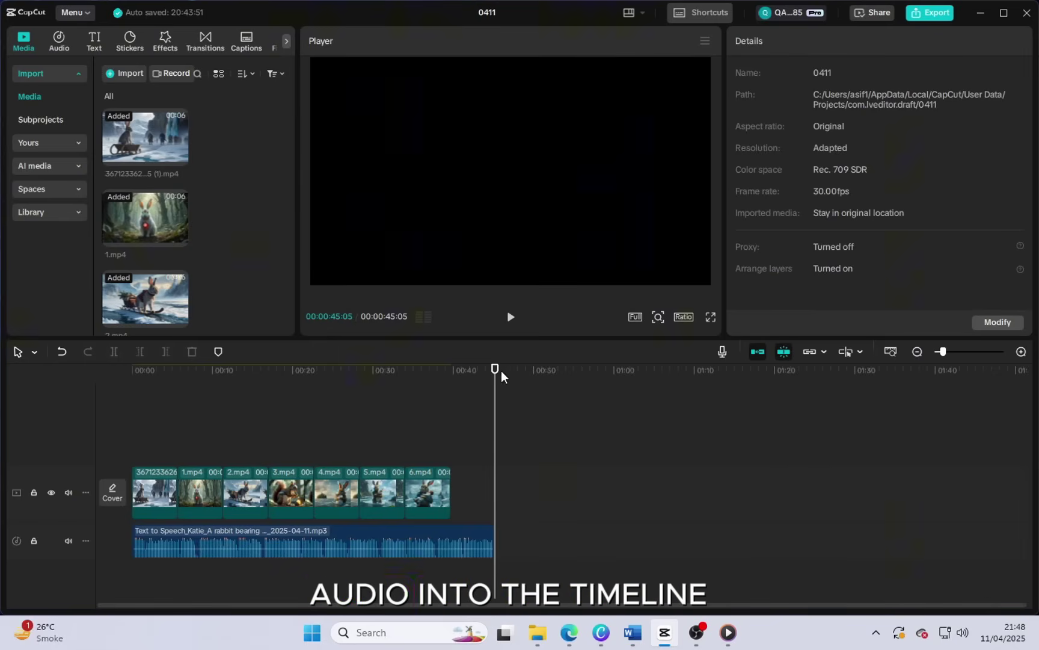
drag(499, 372, 132, 371)
click(378, 549)
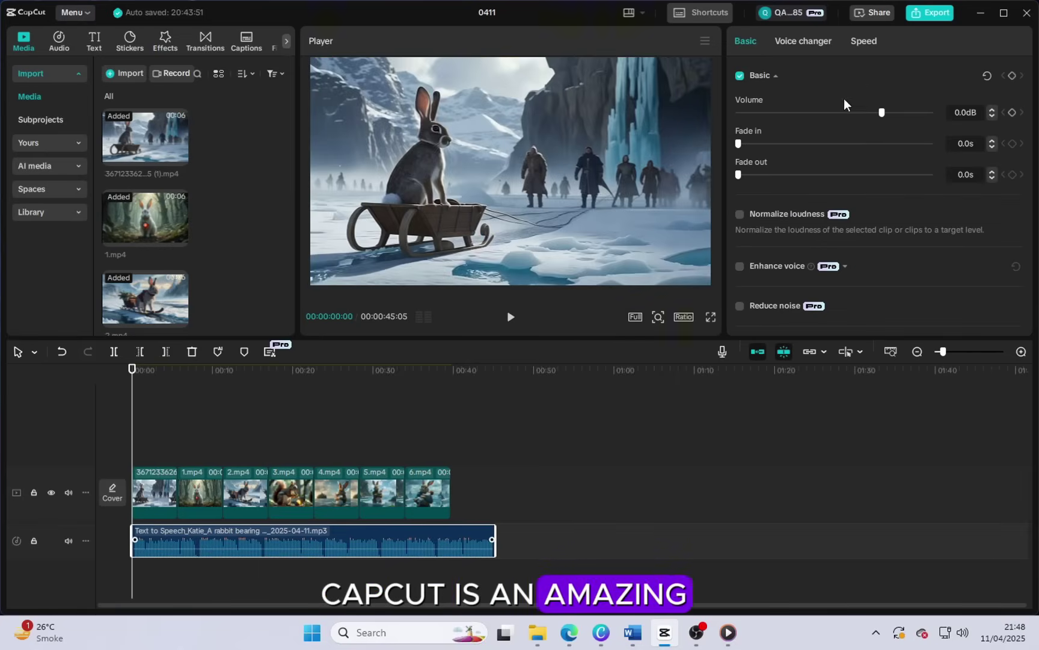
key(Delete)
click(981, 12)
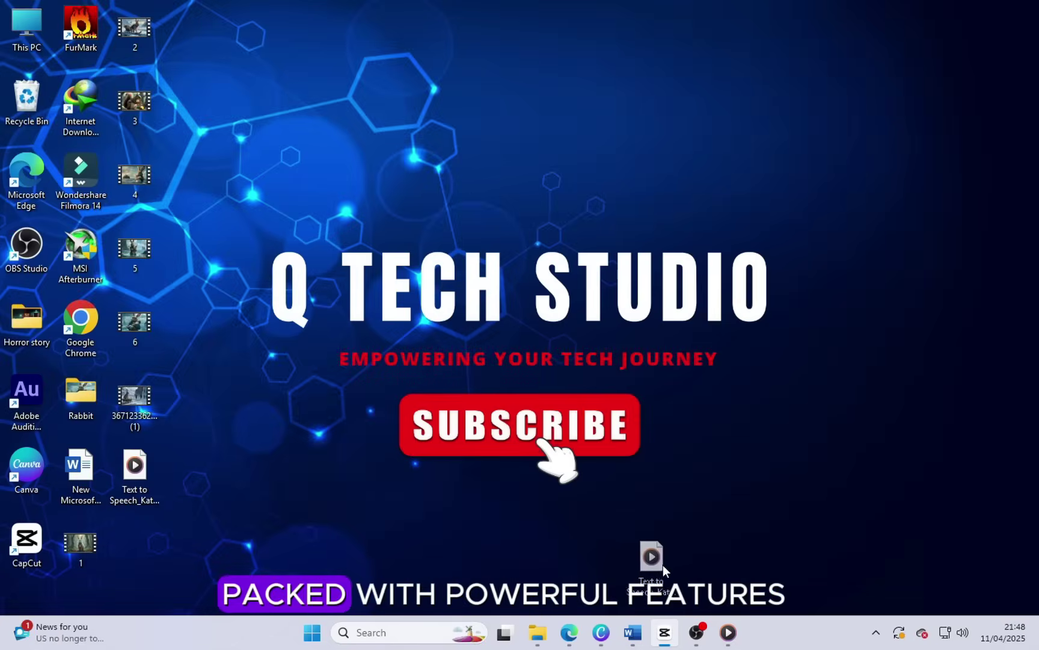
click(664, 631)
drag(664, 632, 226, 529)
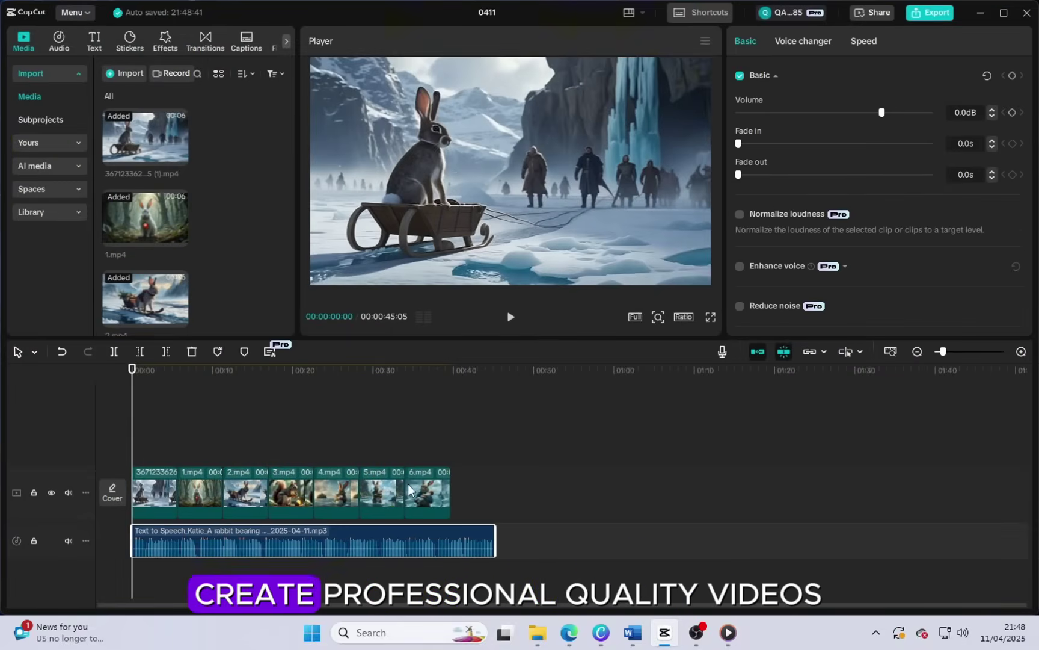
Slow the 6.mp4 clip to 0.78x and preview the timing.
click(429, 494)
click(792, 41)
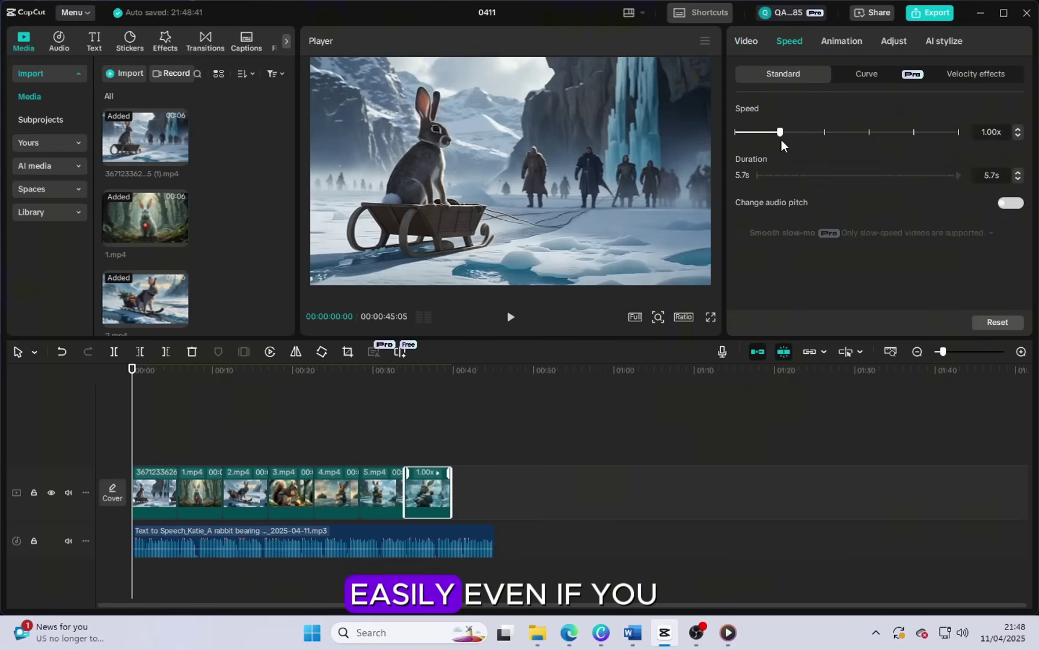
drag(772, 135, 769, 134)
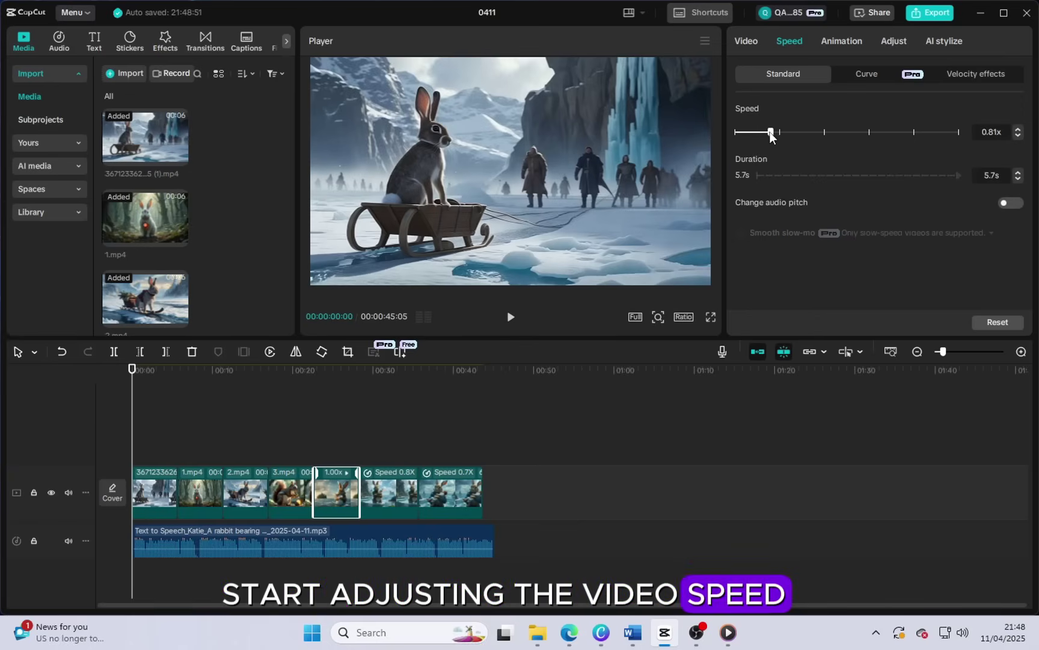
drag(771, 133, 770, 133)
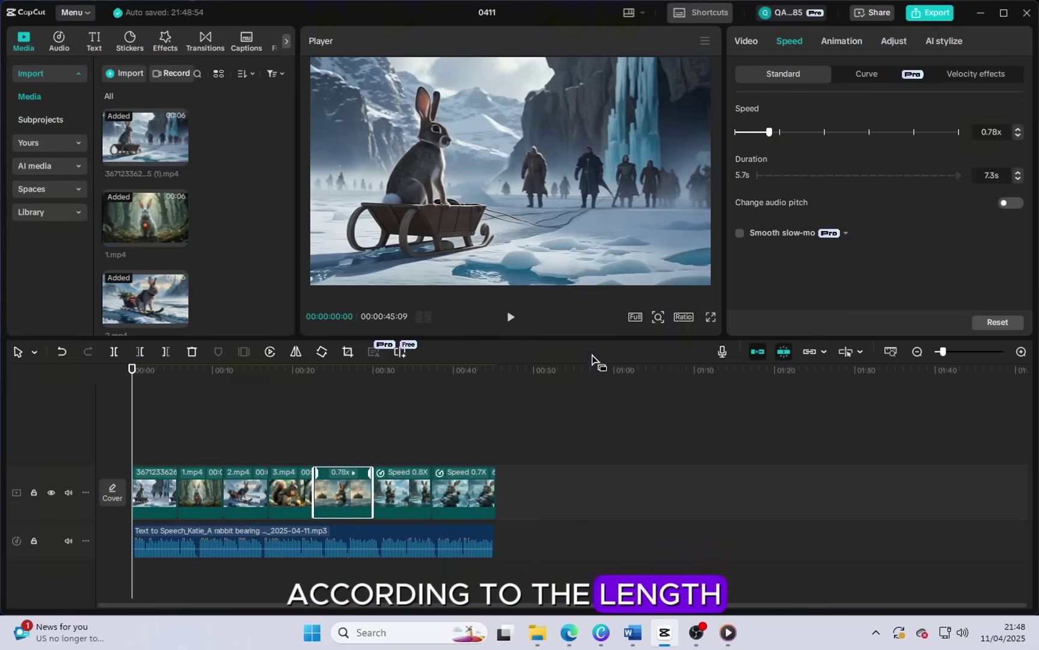
click(510, 317)
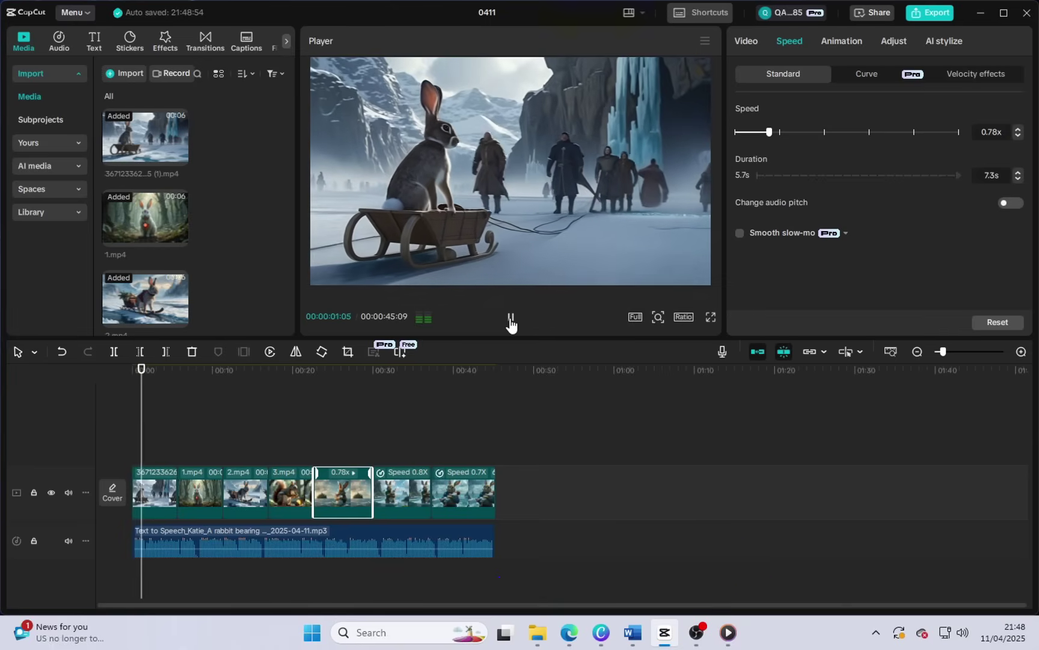
click(511, 322)
Move the sled clip to second place and preview the edit.
drag(181, 503, 201, 489)
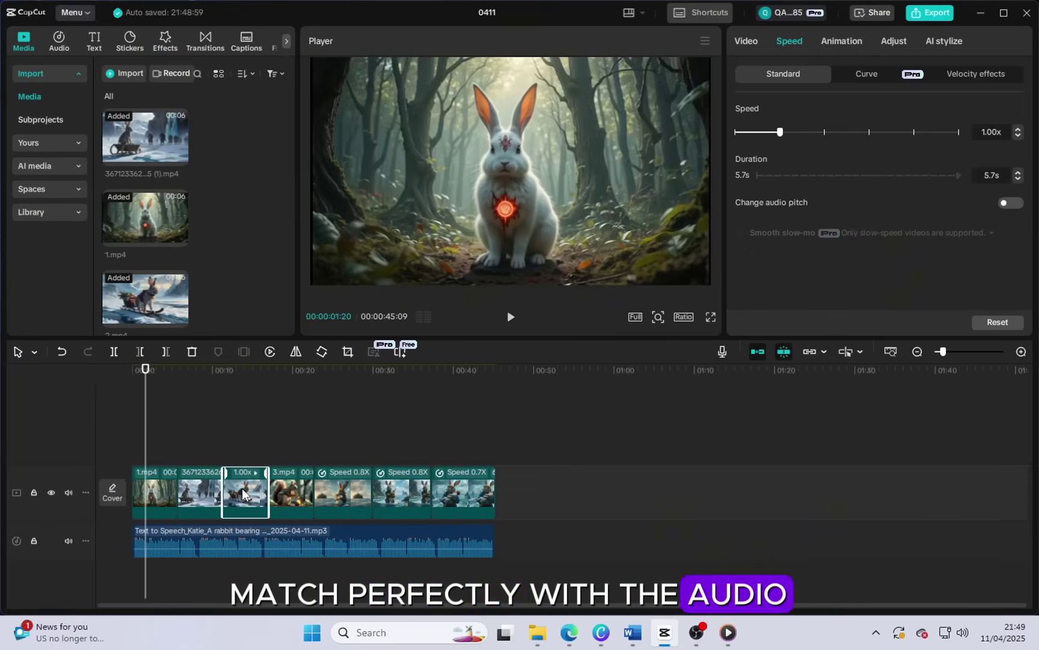
click(358, 494)
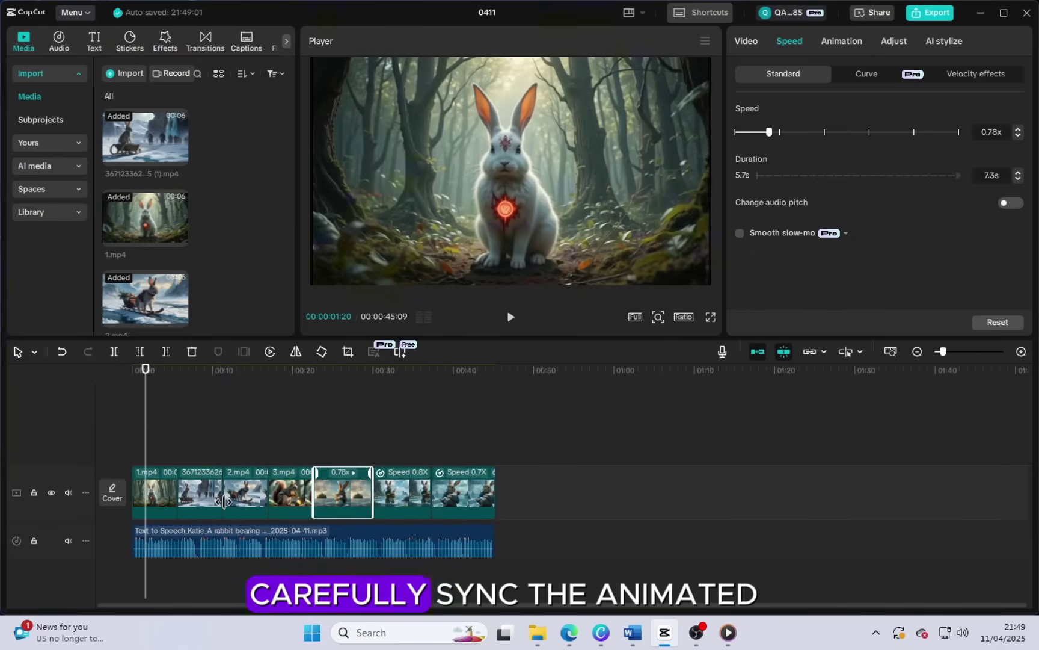
click(518, 323)
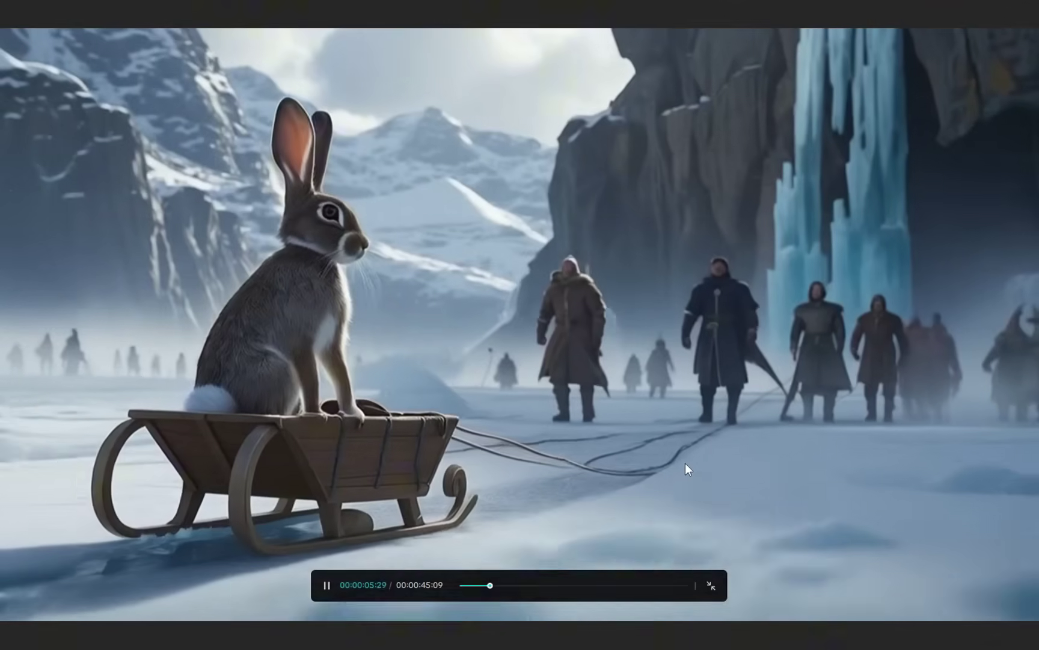
key(Escape)
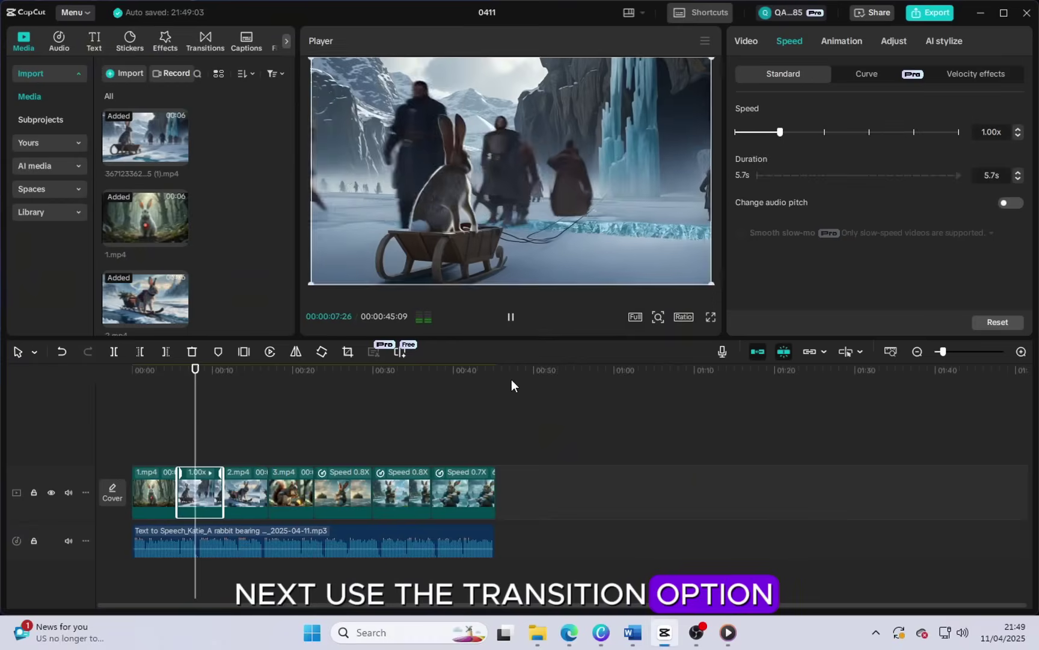
click(511, 379)
click(511, 316)
click(511, 317)
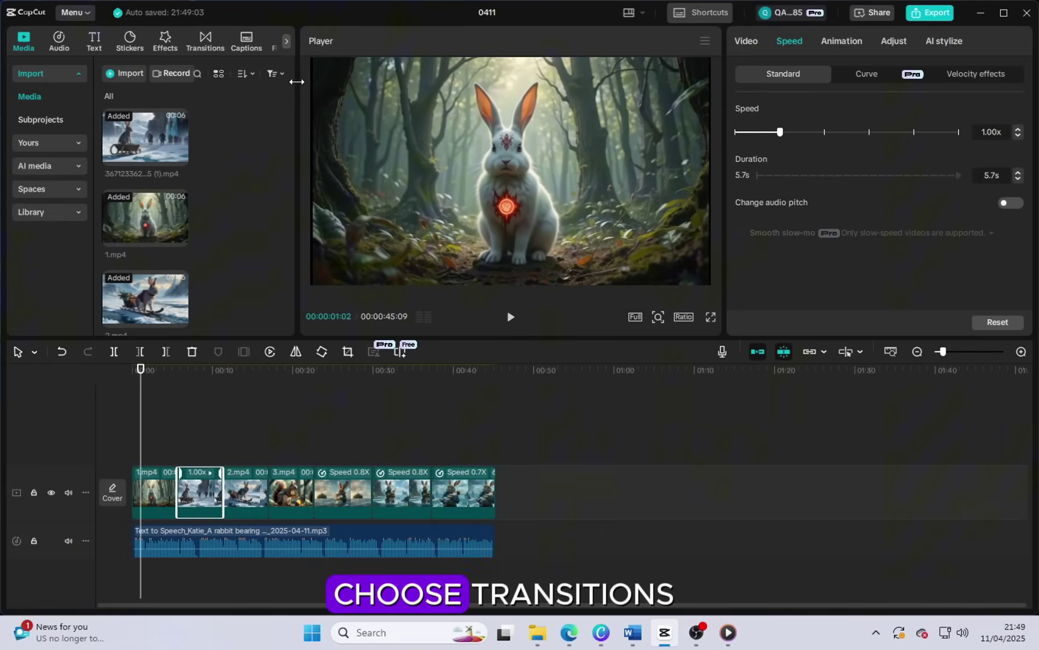
Place a Twinkle Zoom transition between the first two clips, dismissing the duplicate-frames prompt.
drag(298, 81, 414, 82)
click(165, 45)
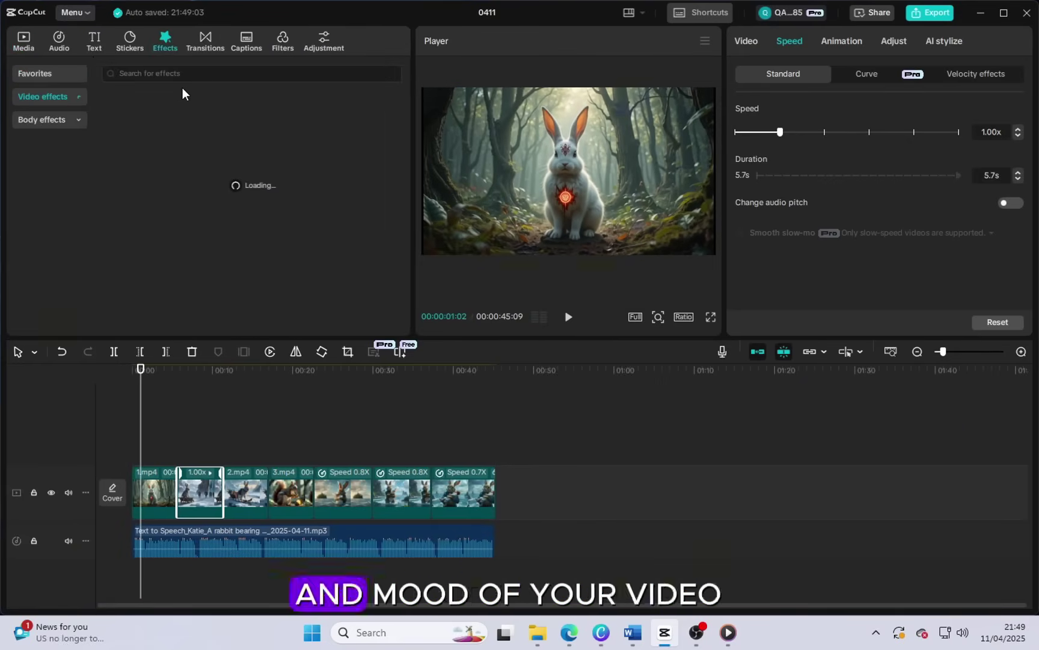
click(203, 55)
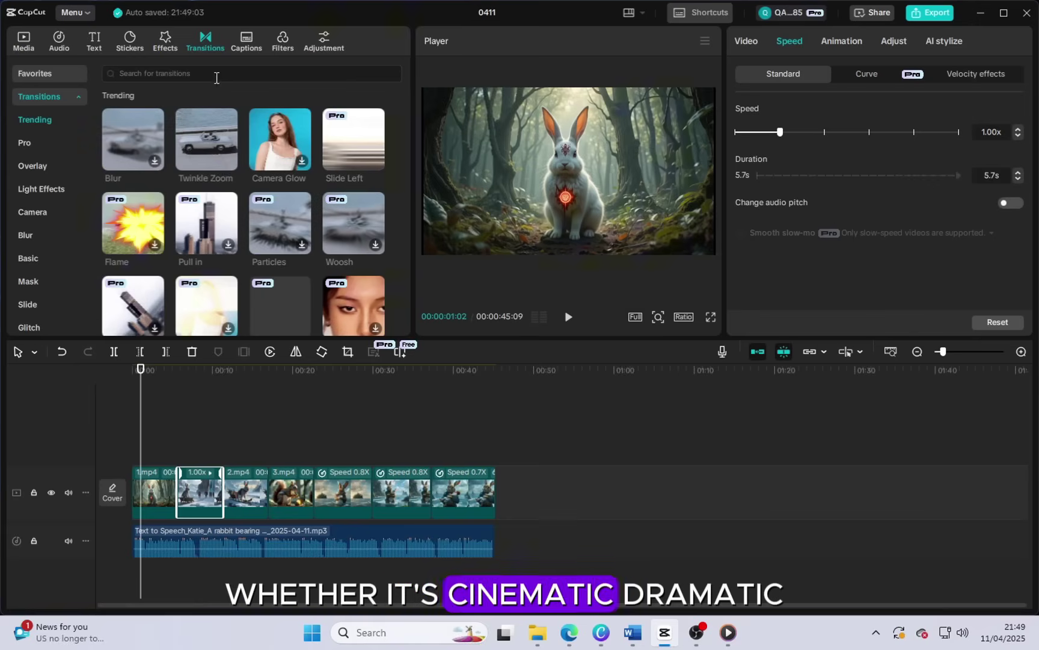
drag(206, 148, 206, 383)
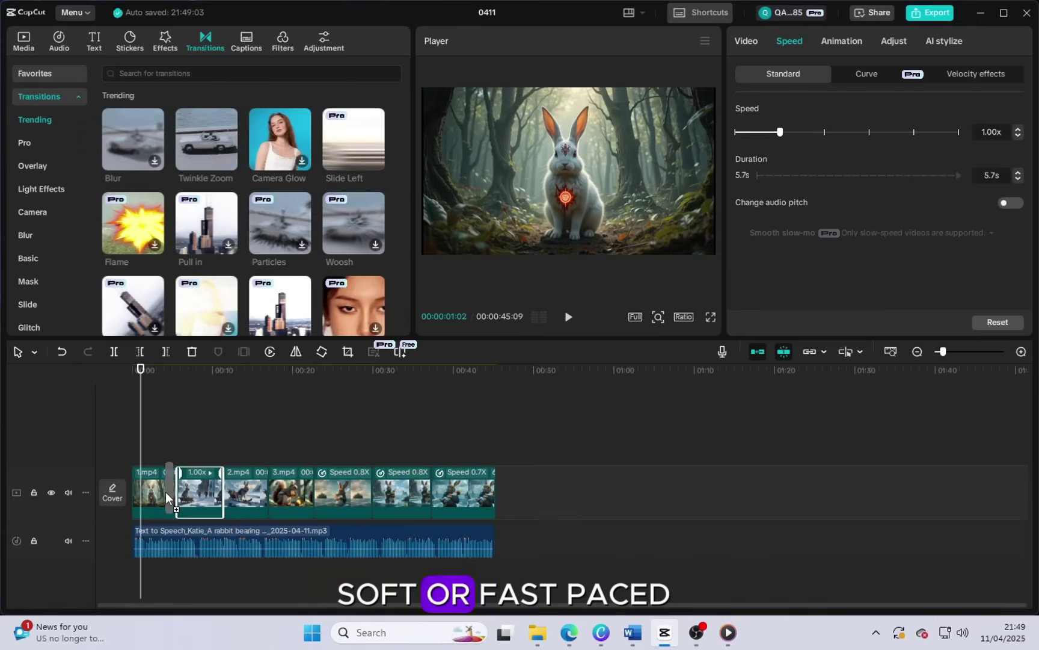
drag(166, 492, 169, 491)
click(585, 354)
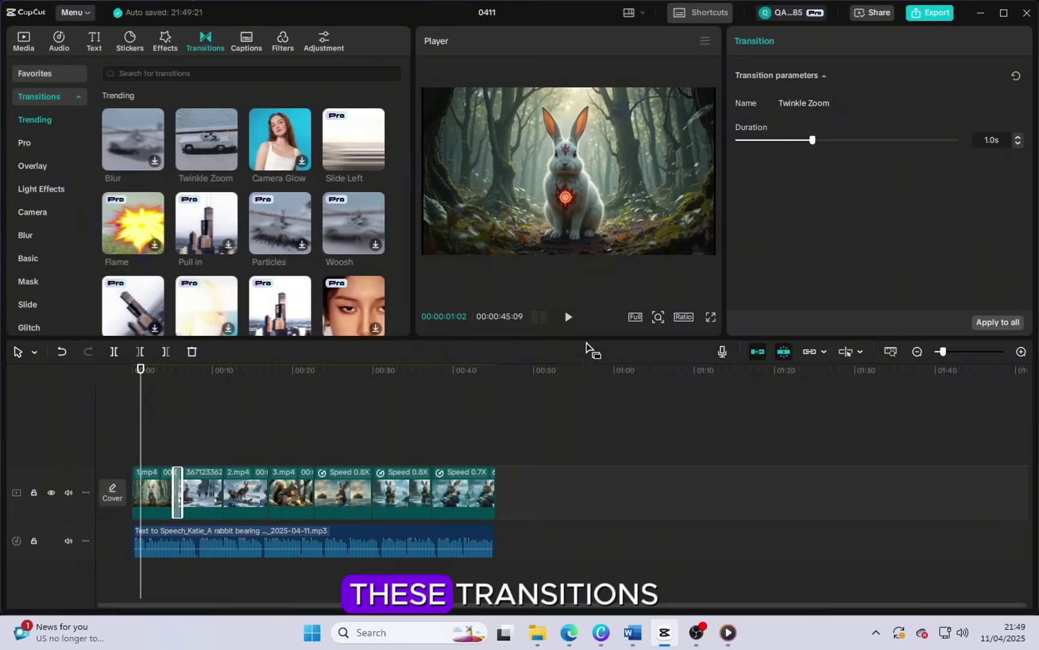
Add Twinkle Zoom at four more clip boundaries and play the preview.
drag(216, 146, 280, 462)
drag(206, 144, 220, 481)
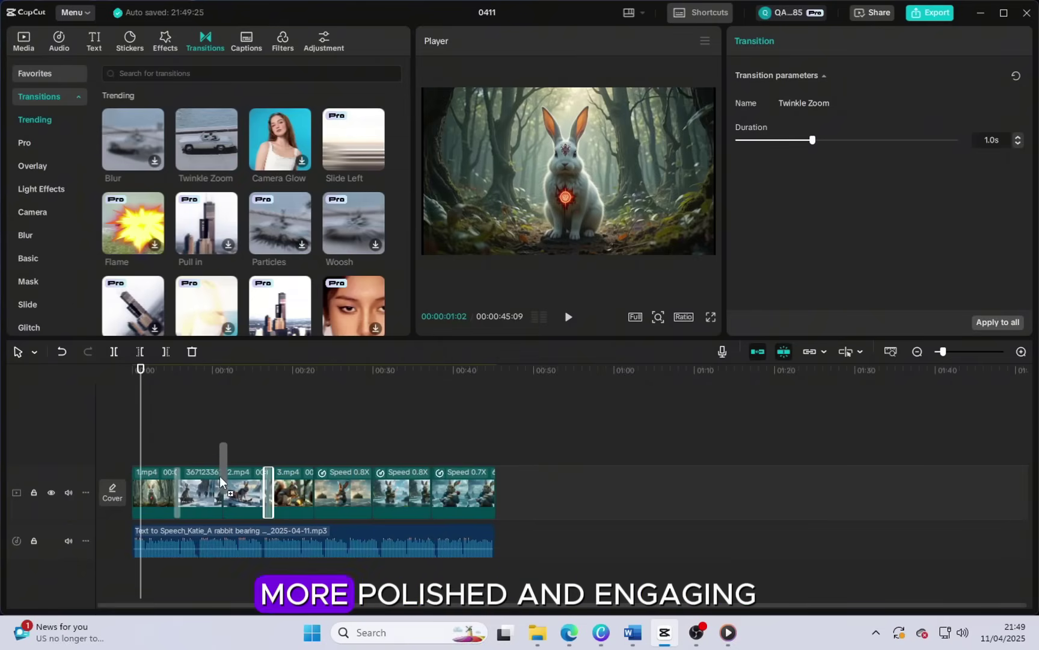
drag(223, 165, 372, 479)
drag(210, 144, 430, 479)
click(564, 318)
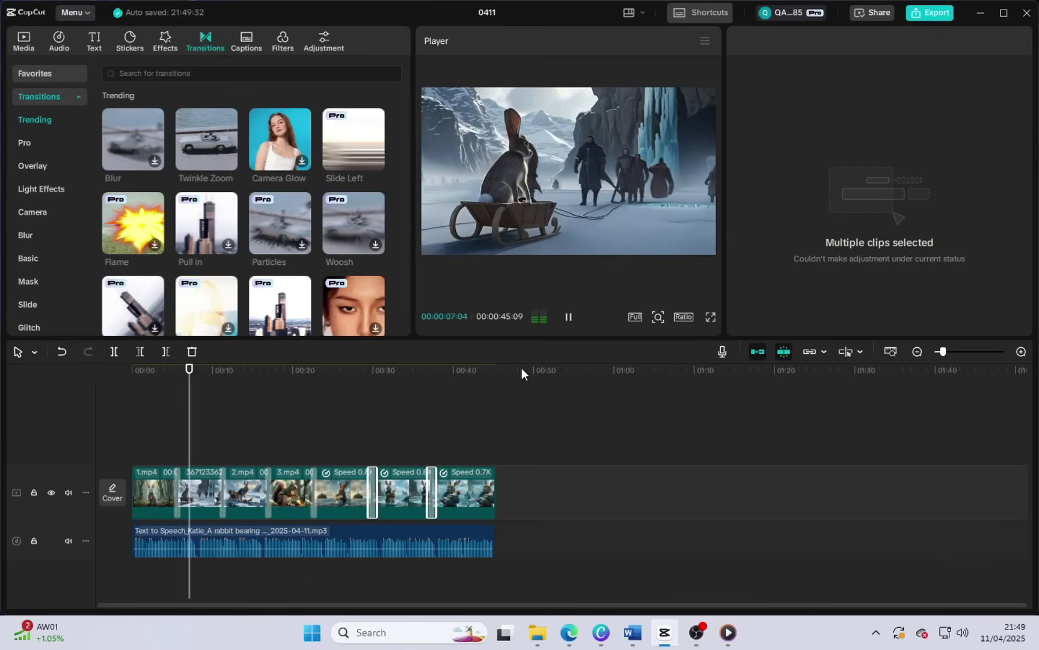
Generate English auto captions from the Katie narration.
click(569, 317)
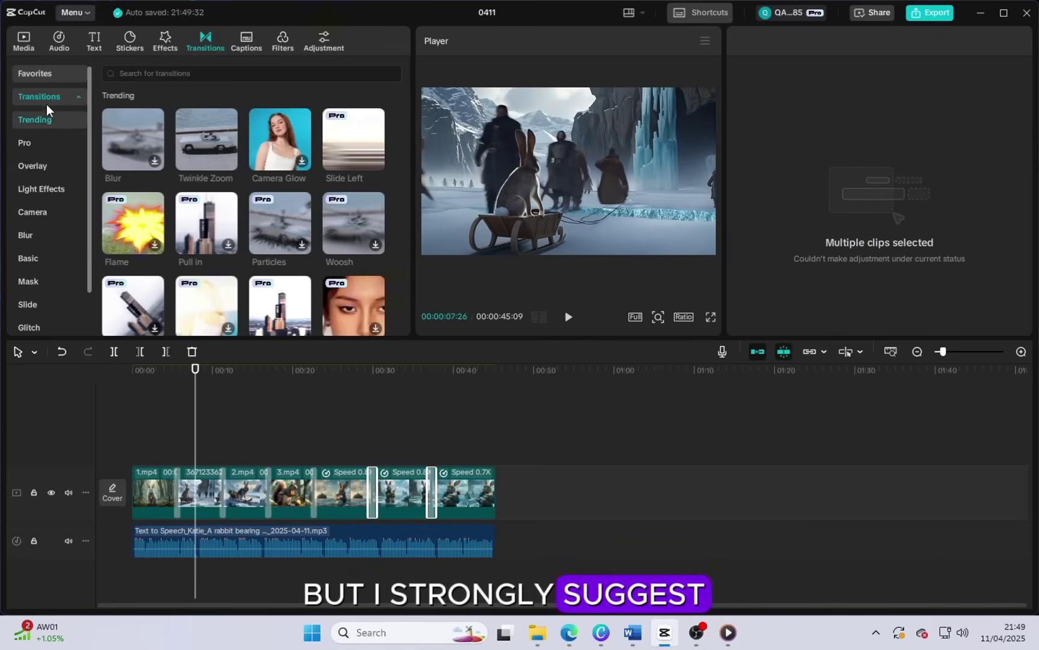
click(93, 43)
click(79, 121)
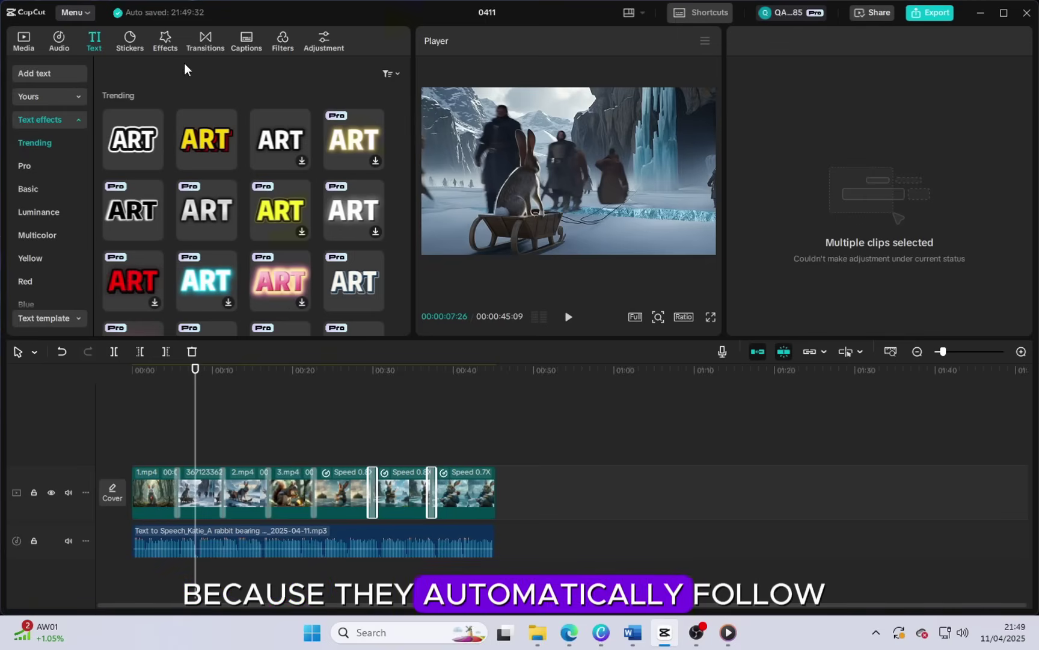
click(76, 116)
click(51, 167)
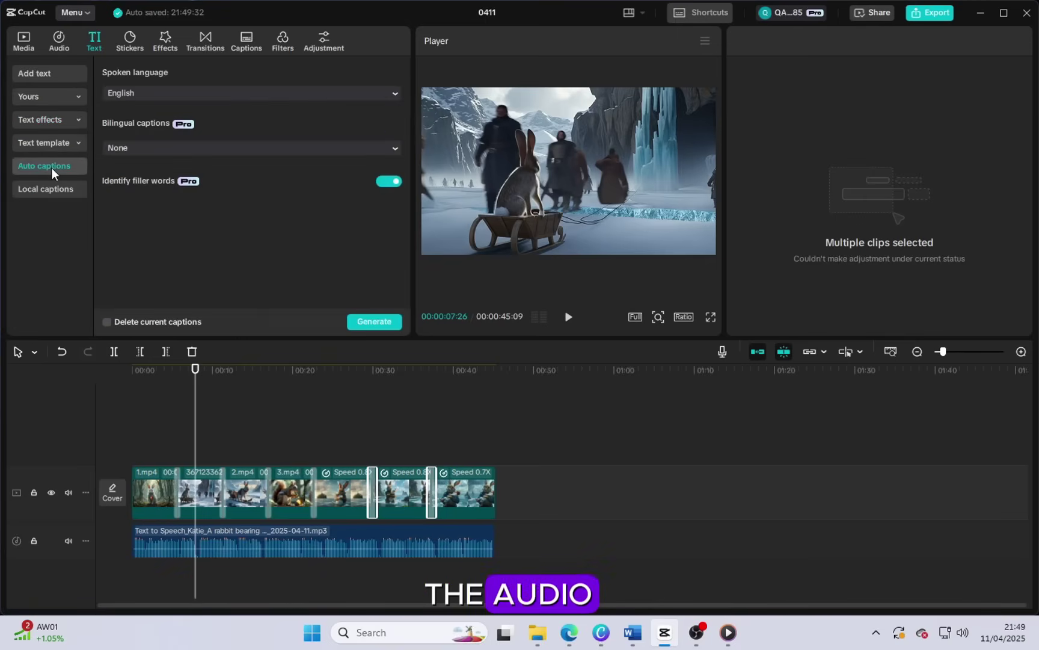
click(365, 320)
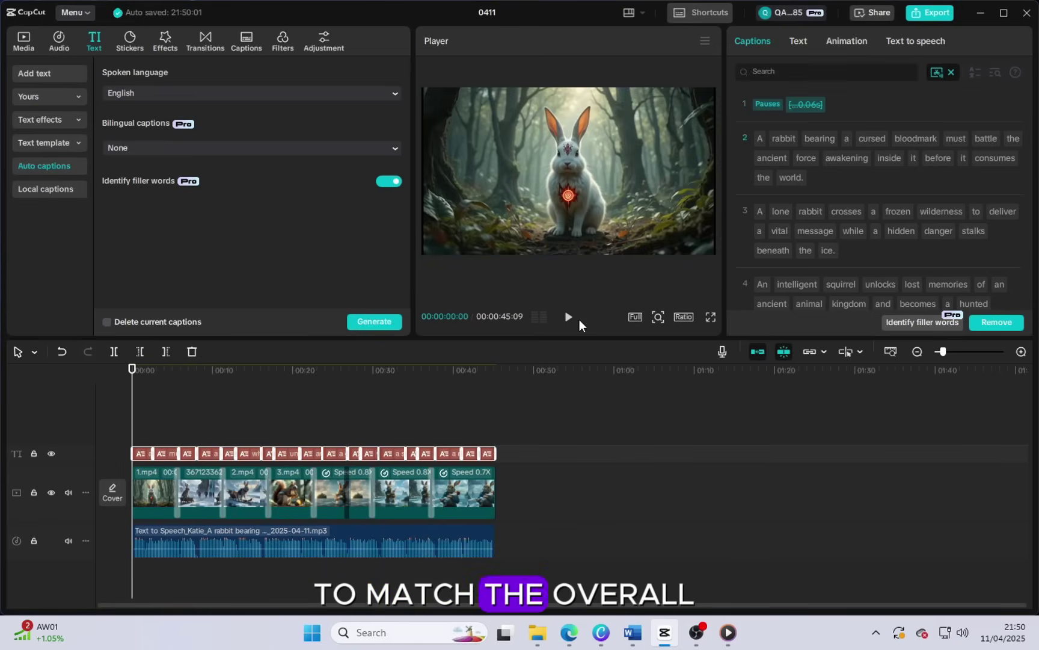
Apply the Pro caption animation that highlights each spoken word in purple.
click(570, 317)
click(577, 239)
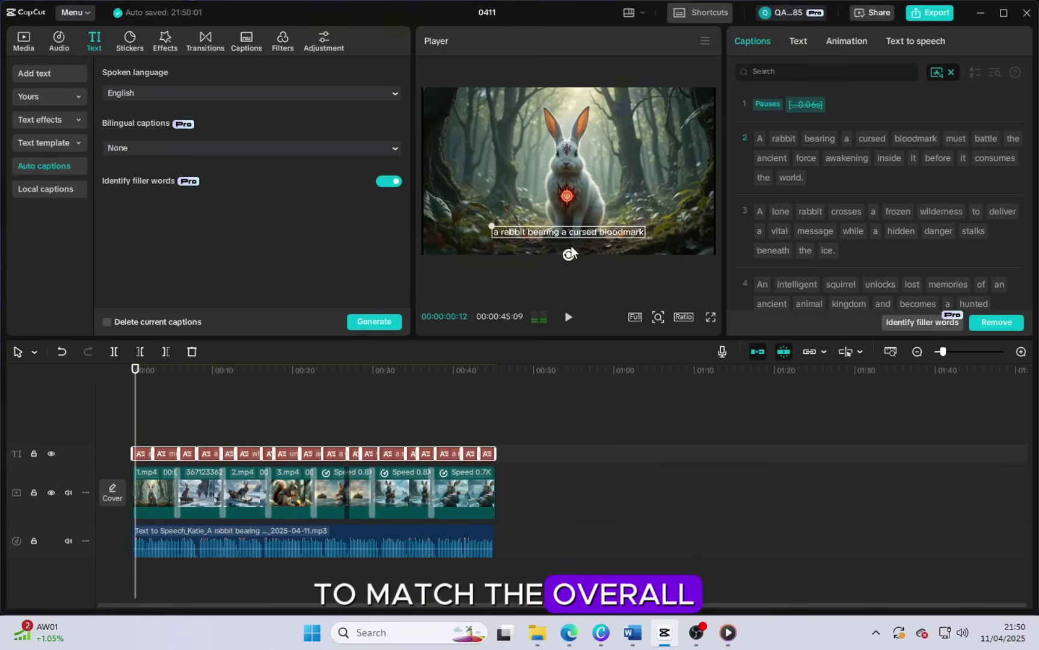
click(805, 40)
click(835, 46)
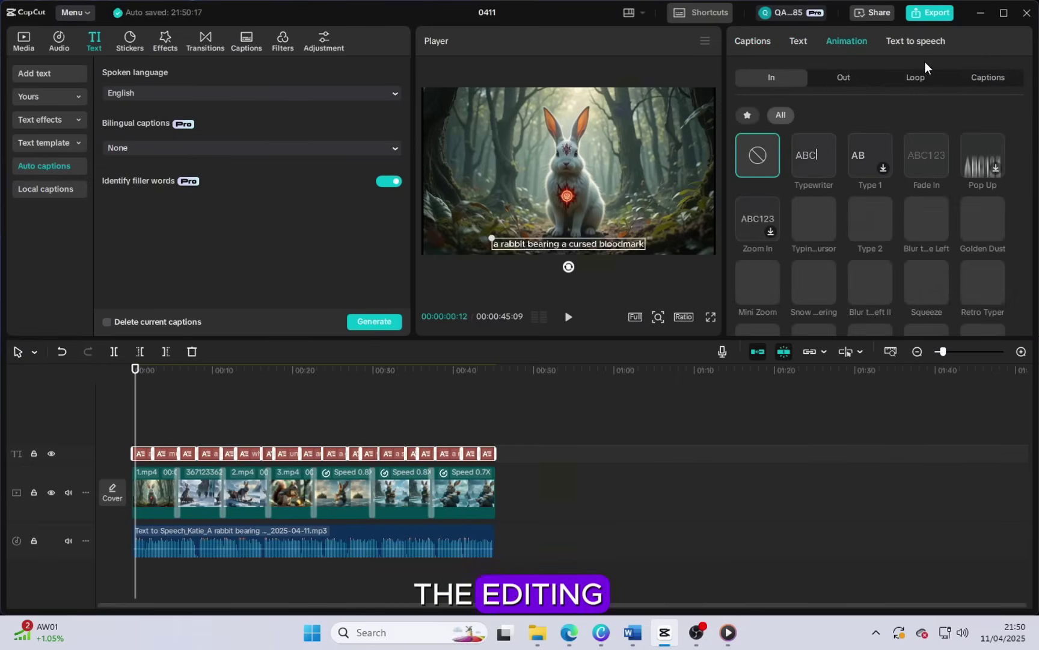
click(1006, 78)
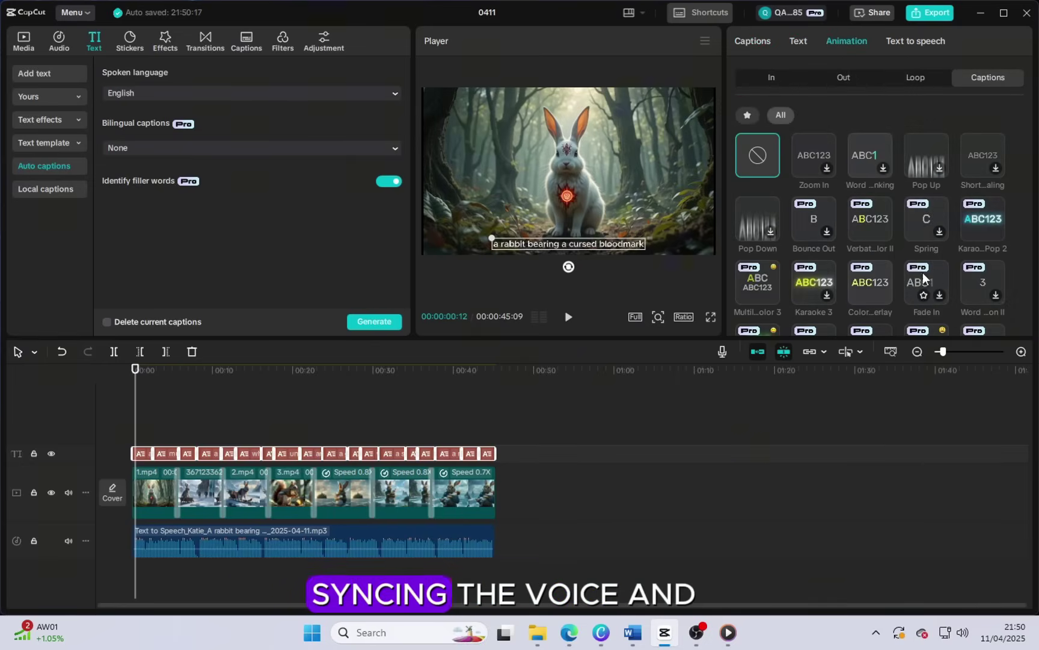
scroll(847, 279, down, 1)
scroll(788, 282, down, 2)
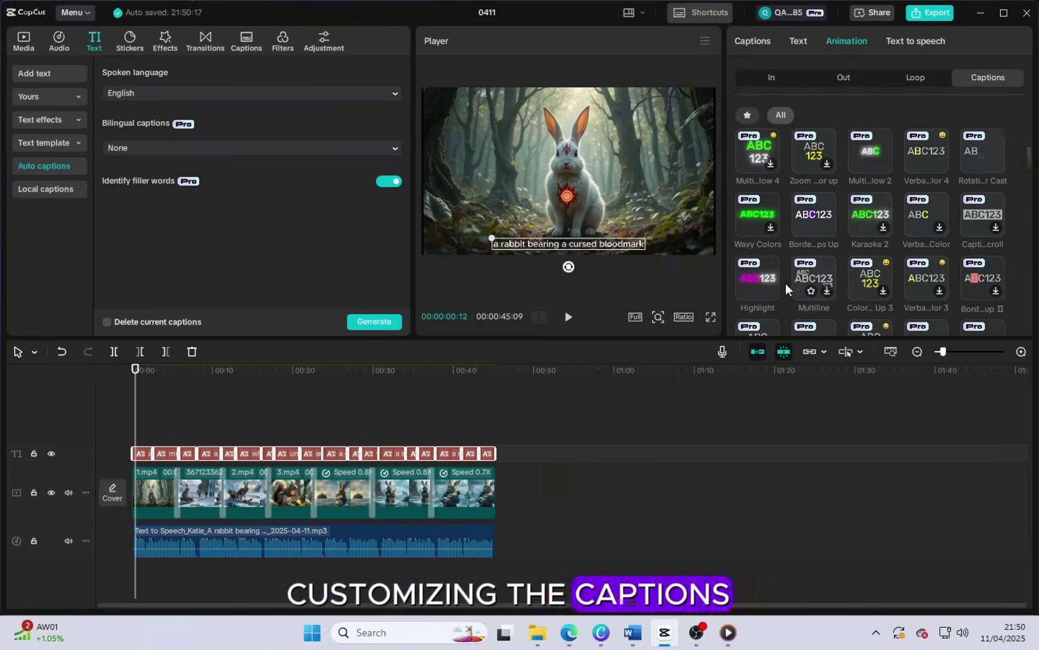
scroll(893, 299, down, 2)
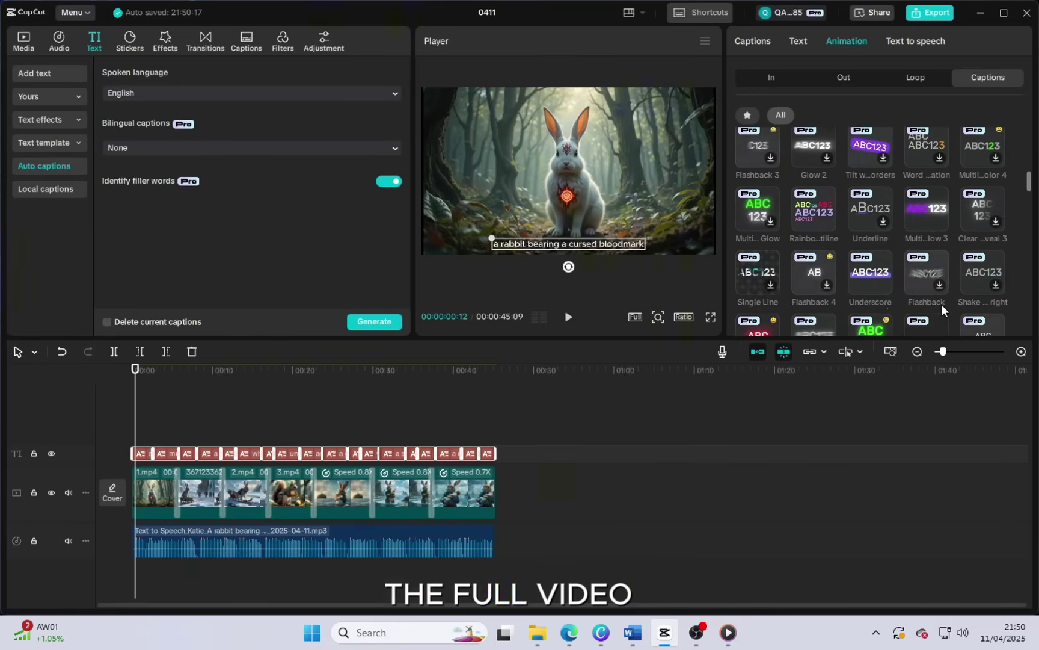
scroll(880, 294, up, 5)
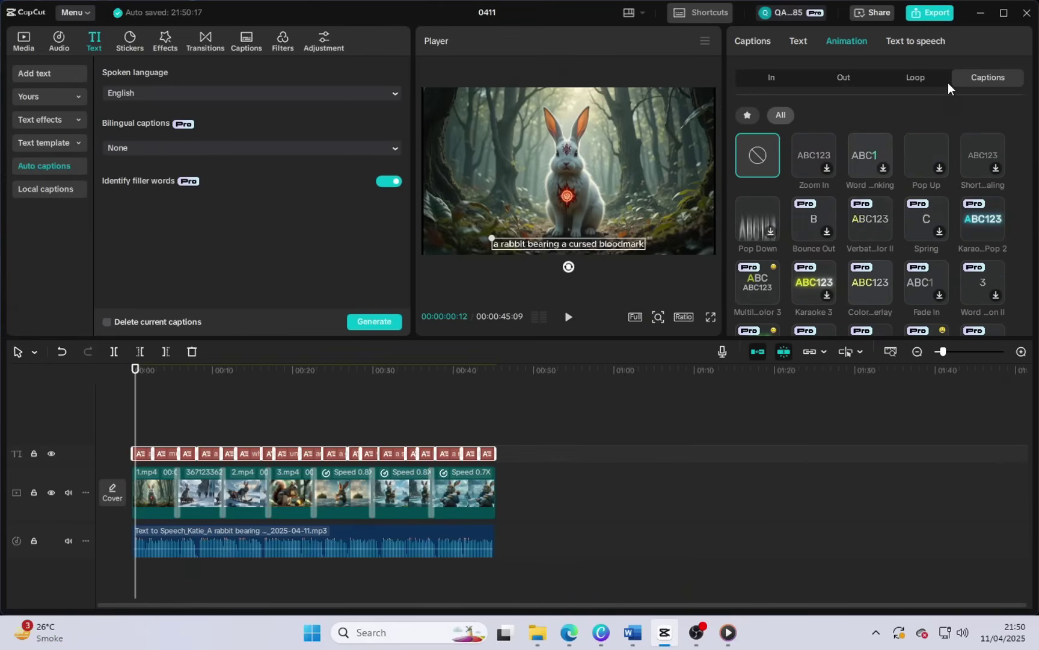
scroll(953, 276, down, 2)
click(818, 282)
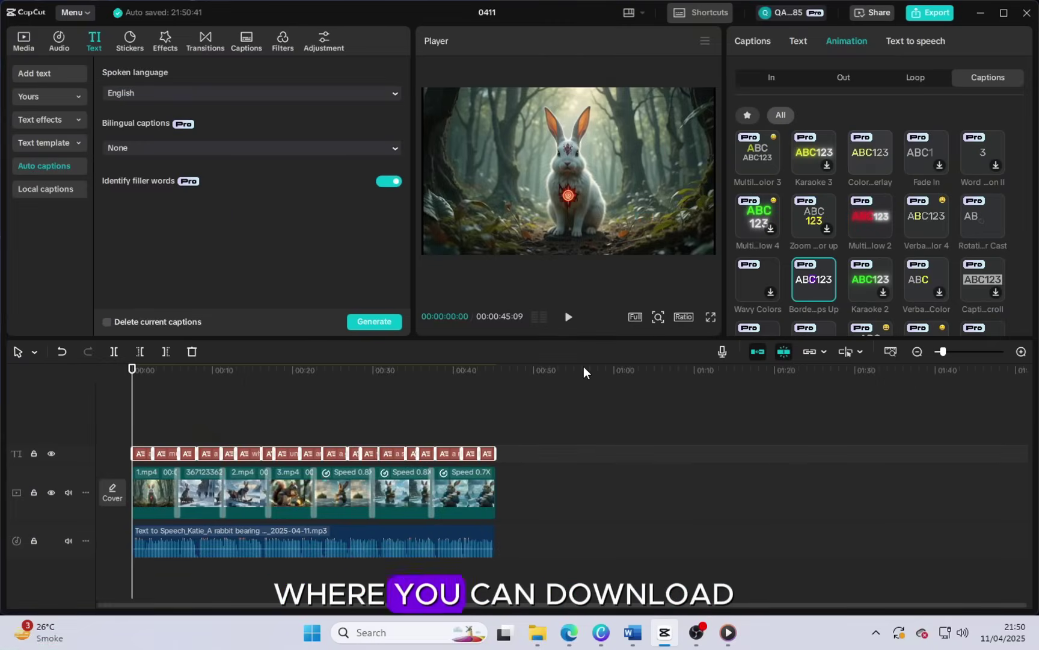
Find and open the Pixabay website through a Google search.
click(977, 12)
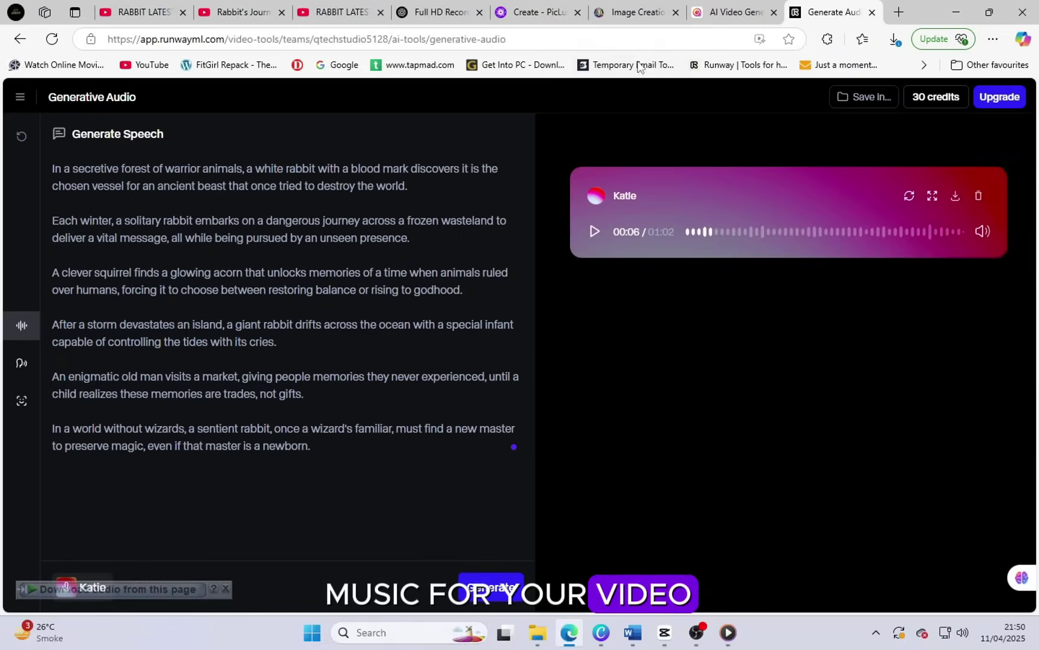
click(338, 40)
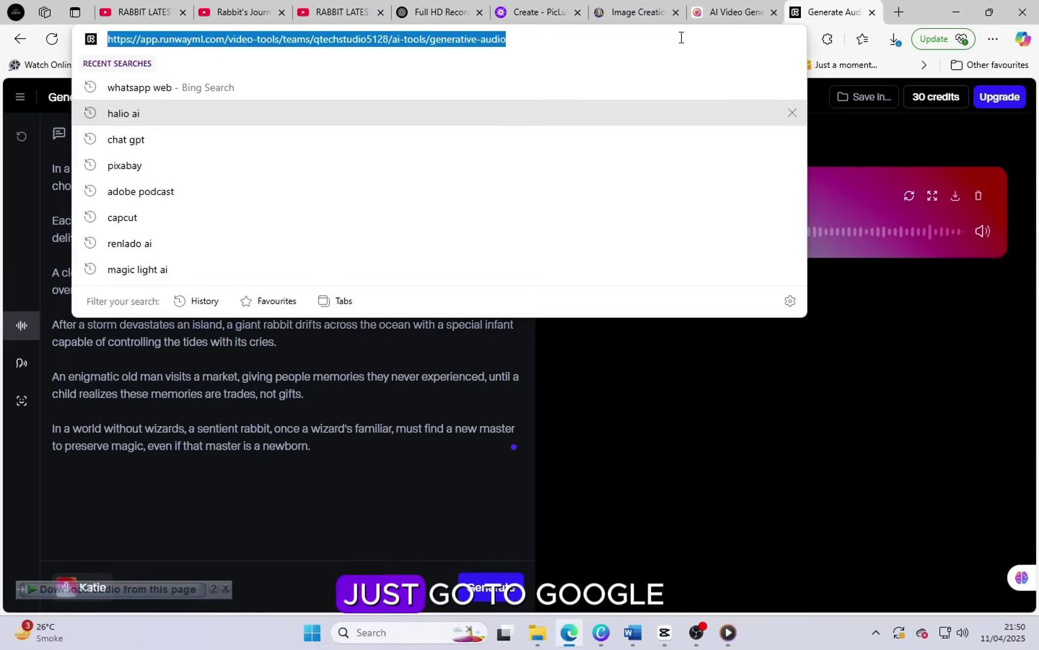
text(google.com)
click(338, 70)
click(589, 116)
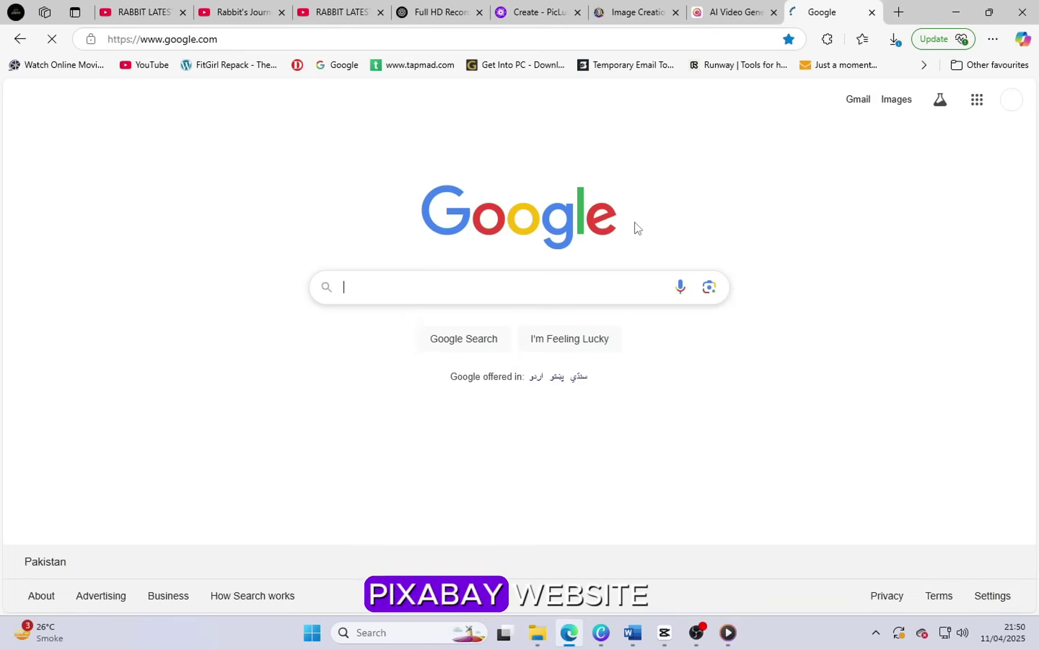
click(431, 293)
text(pixabay)
key(Return)
click(228, 243)
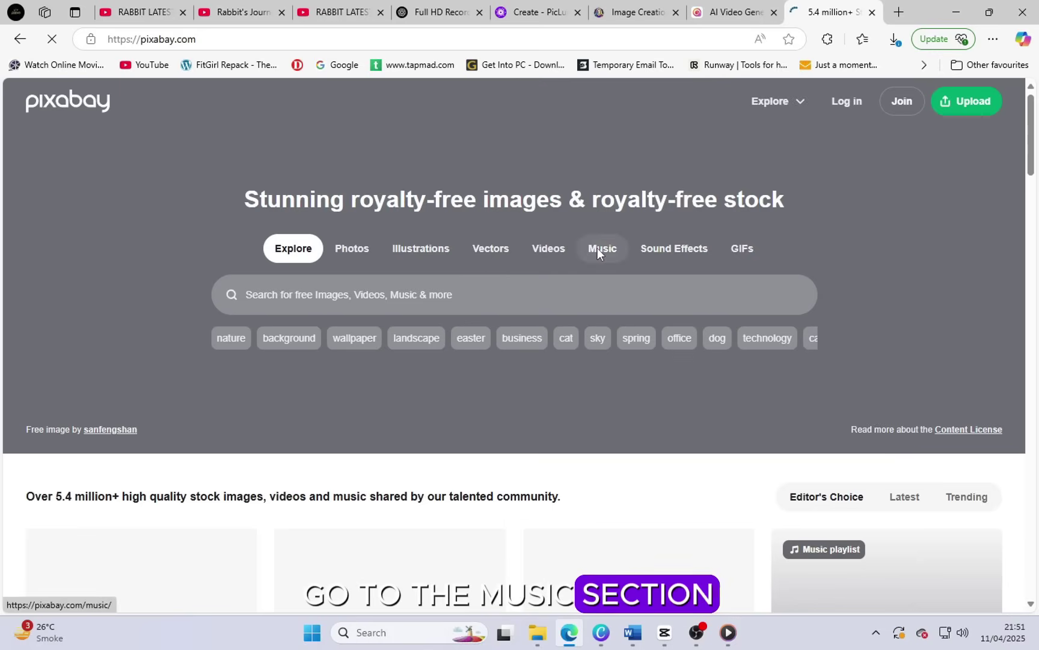
Search Pixabay Music for 'animated story background' and preview three tracks.
click(598, 252)
click(556, 290)
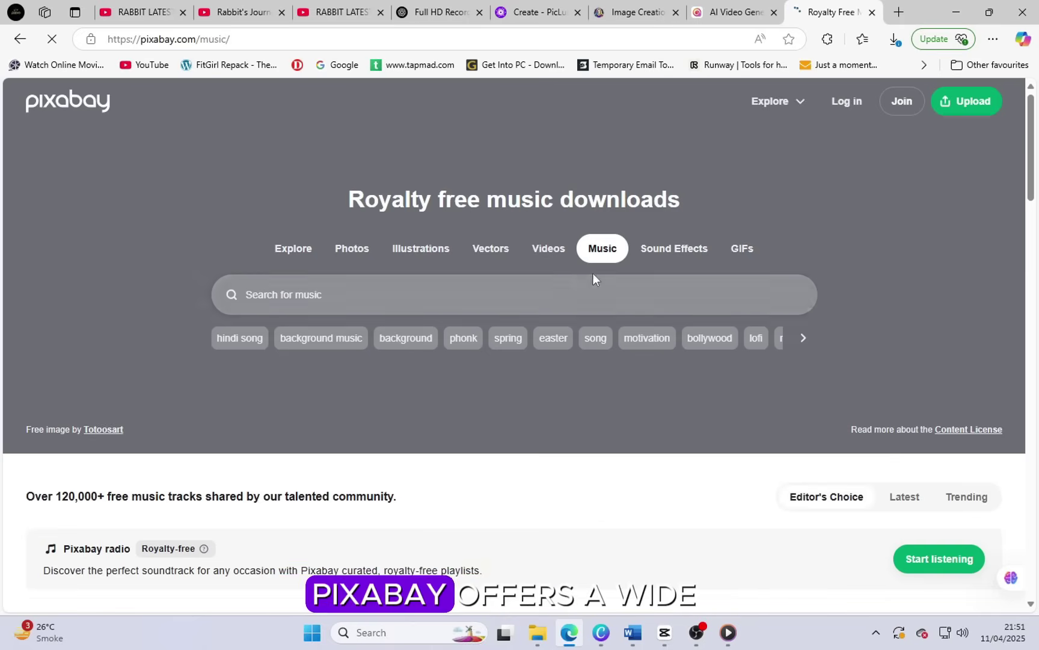
click(443, 294)
text(ani)
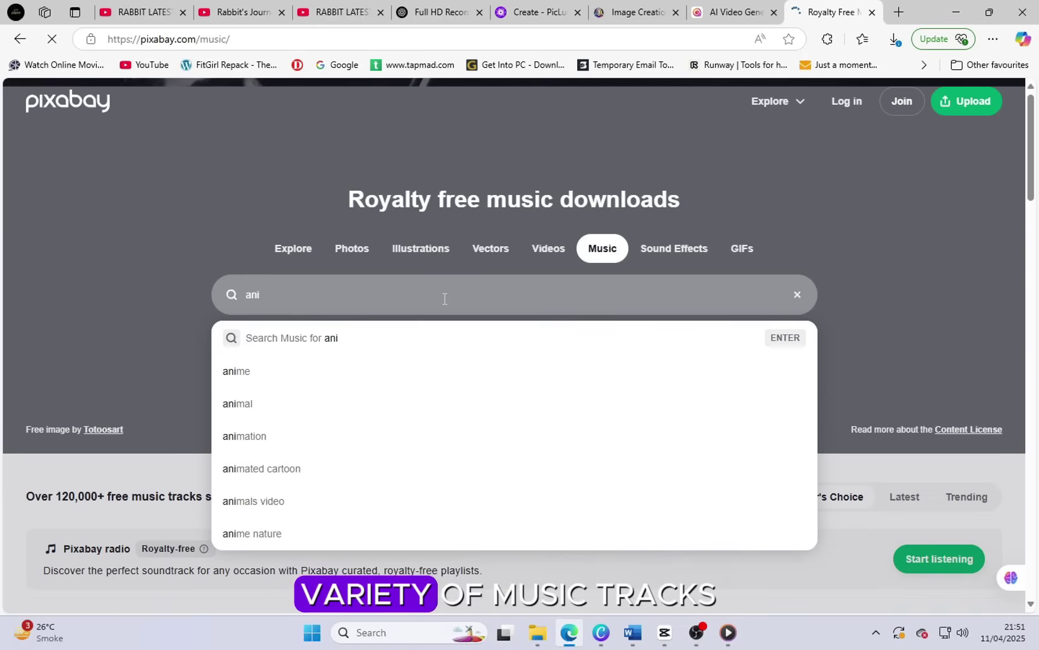
text(mated story background)
key(Return)
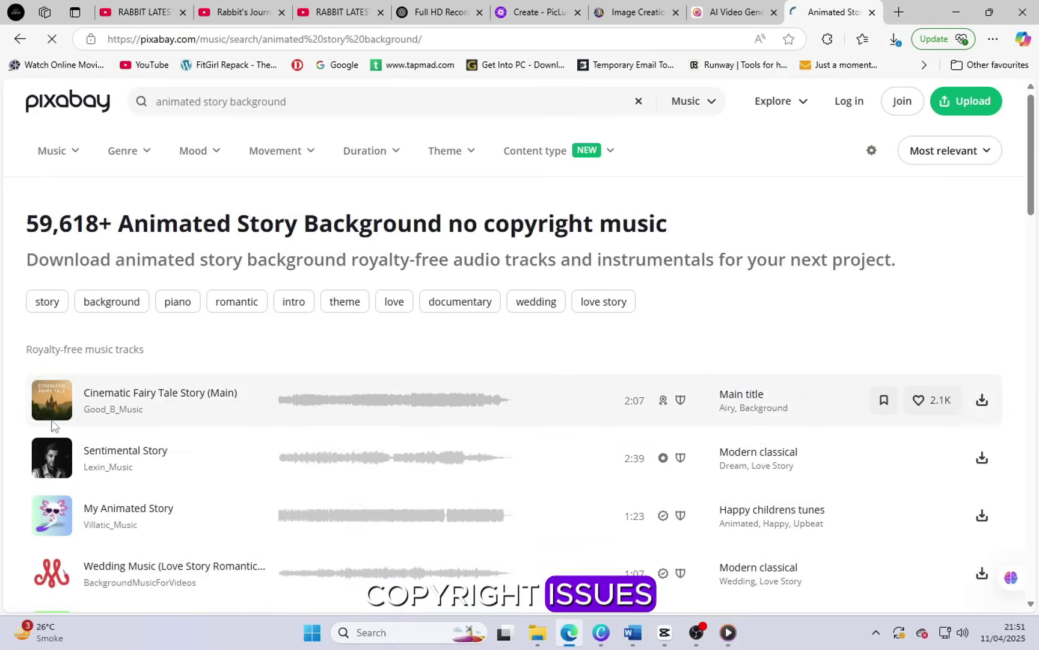
click(54, 400)
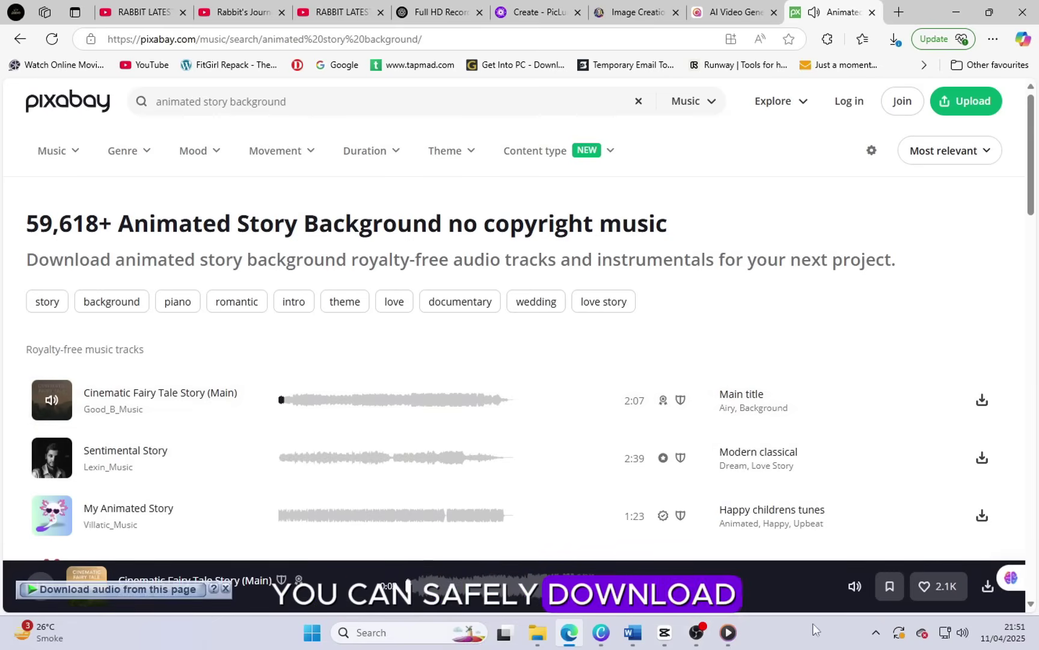
click(53, 473)
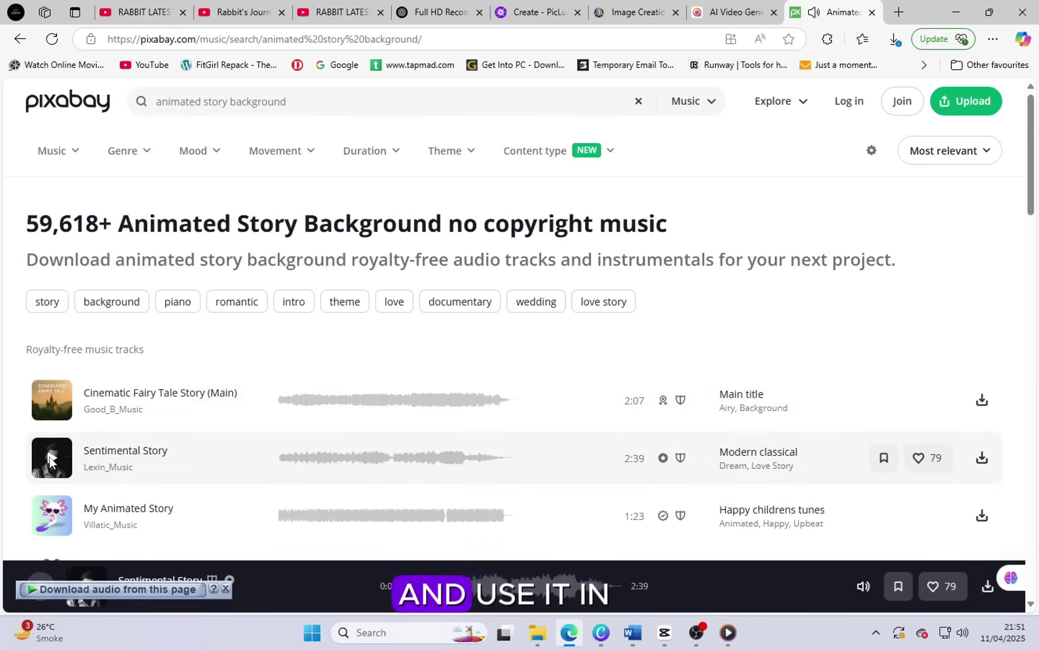
click(53, 516)
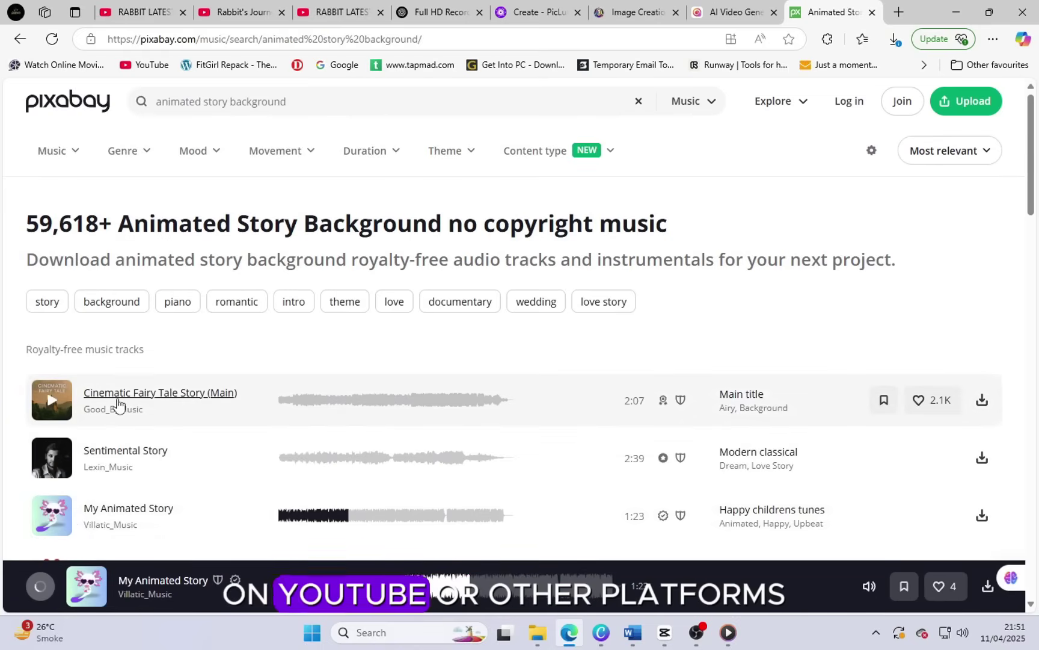
Download the Cinematic Fairy Tale Story (Main) track as an MP3.
click(117, 399)
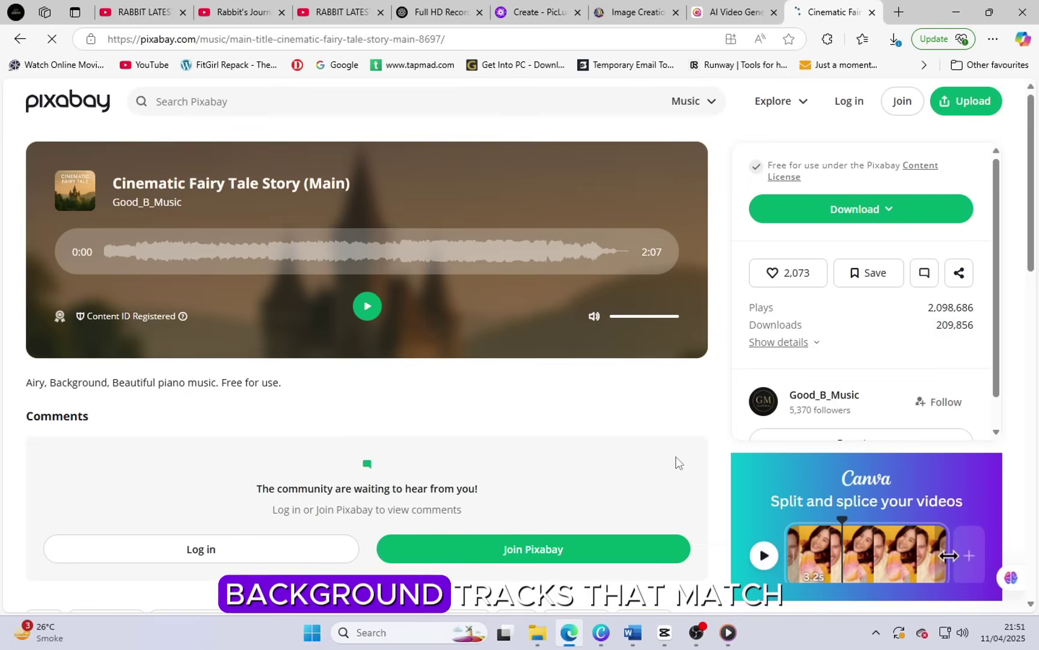
click(368, 306)
click(91, 587)
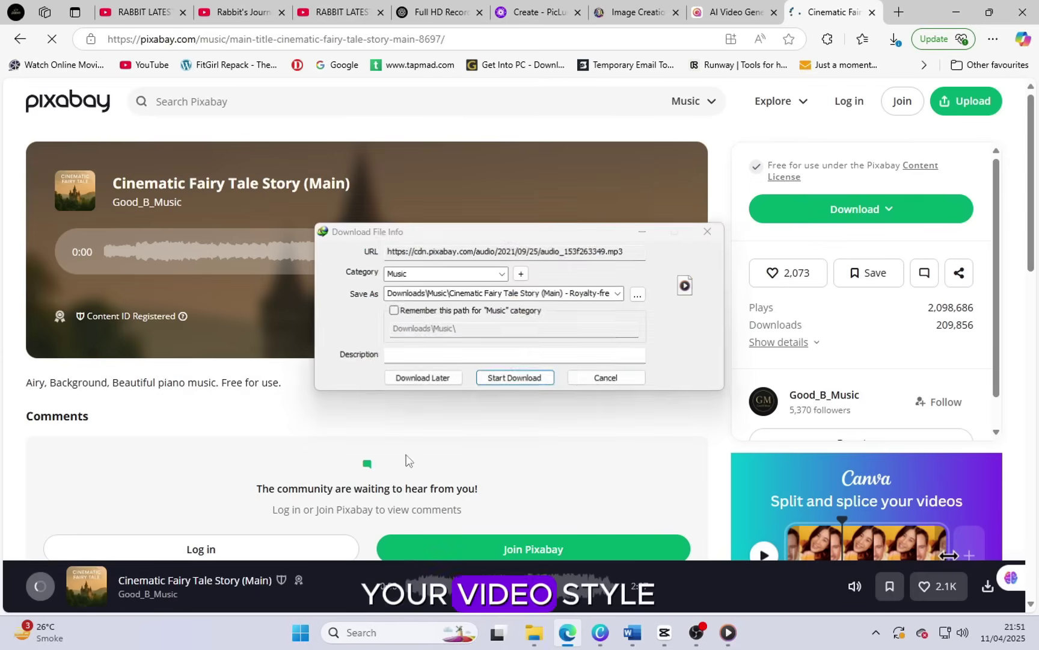
click(639, 291)
click(649, 441)
click(540, 378)
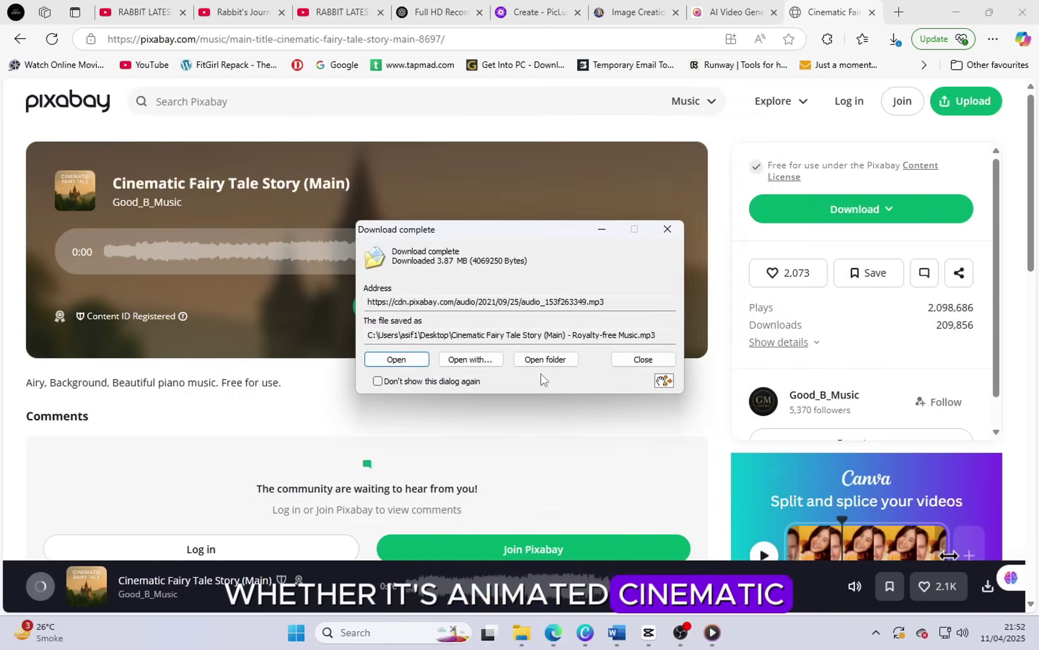
click(660, 359)
click(956, 17)
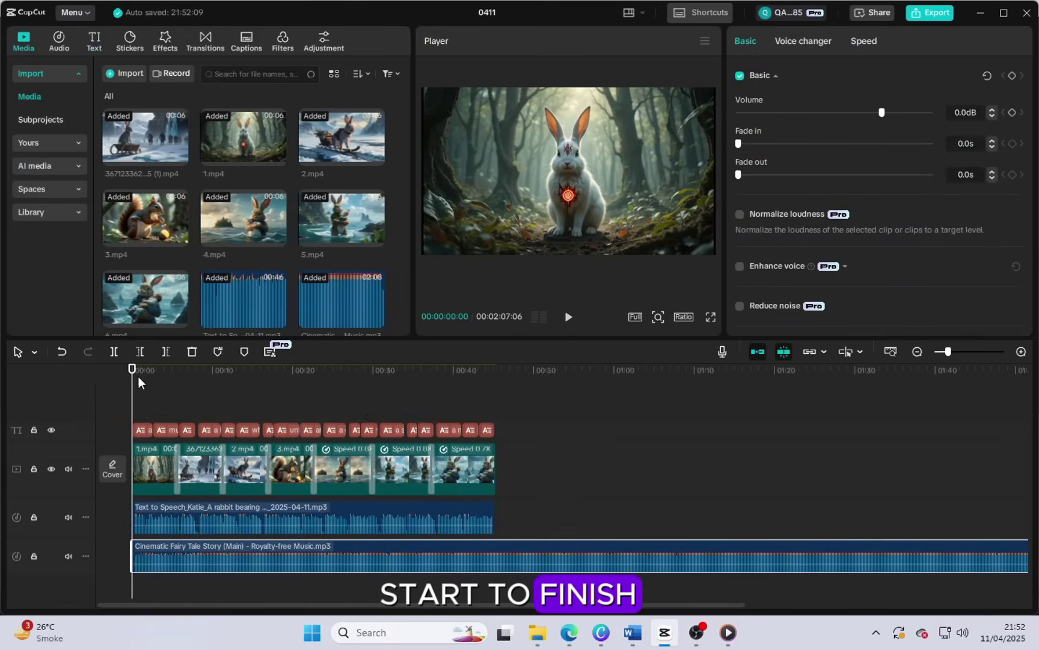
Cut the background music at 00:45:09 so it ends with the video, then preview full-screen.
drag(139, 382, 493, 477)
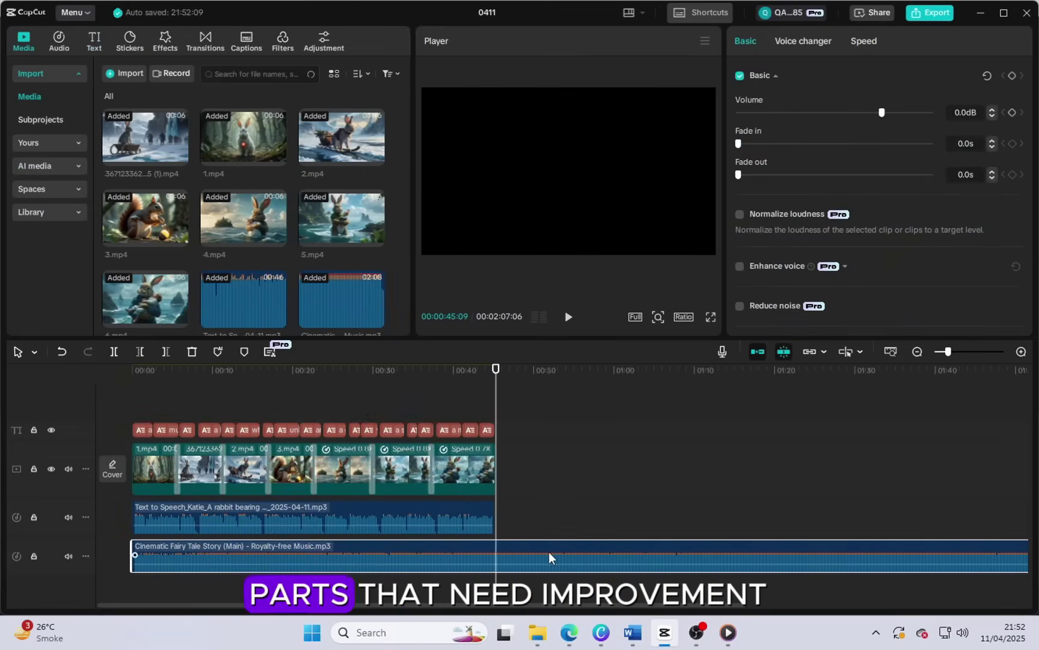
click(166, 352)
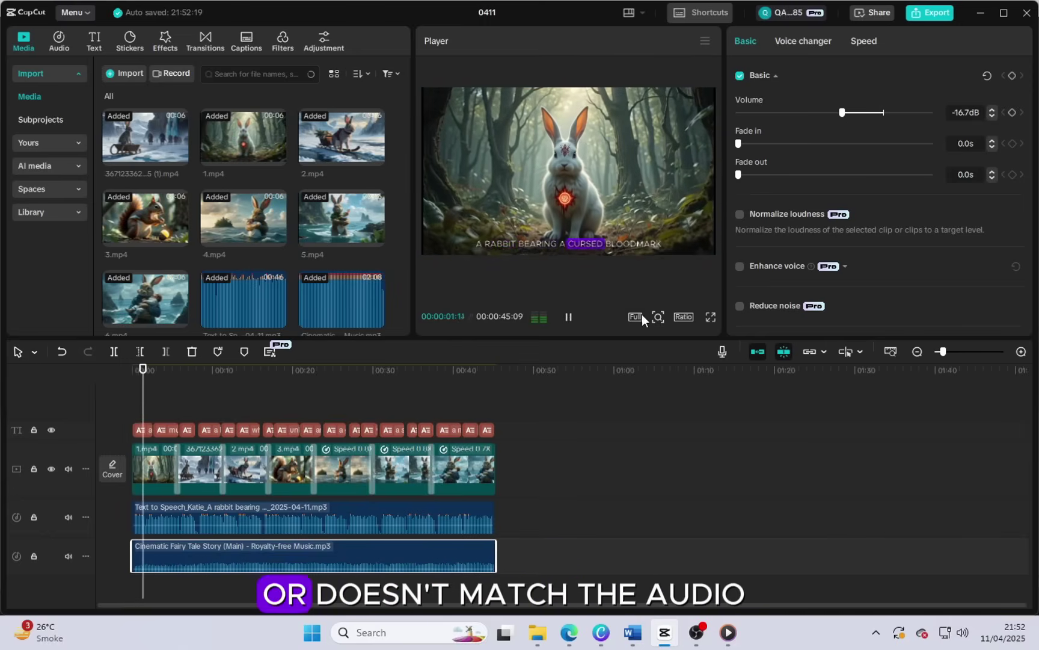
click(710, 317)
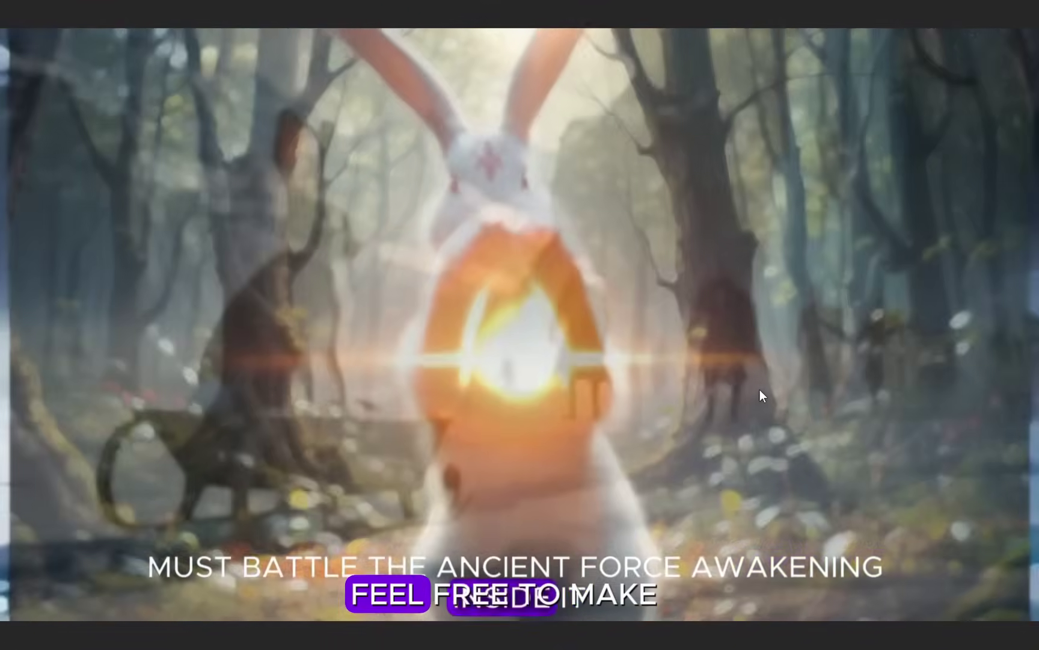